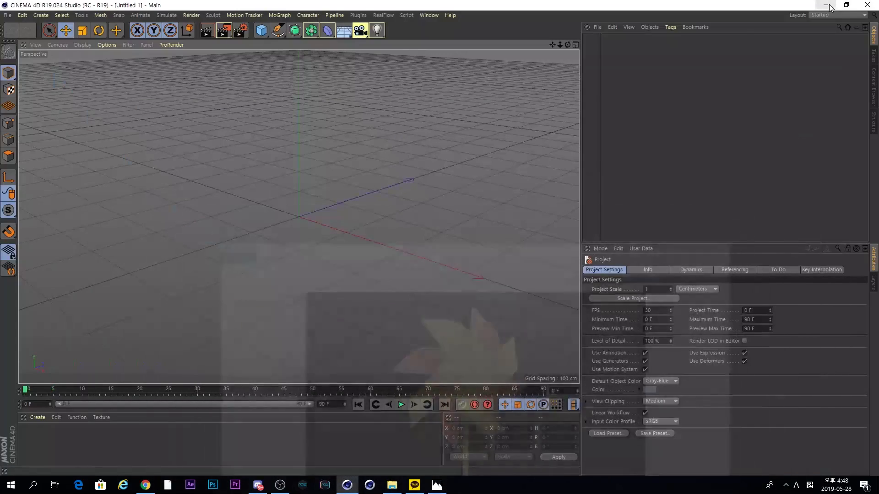
Add a cylinder primitive to the empty scene.
click(181, 428)
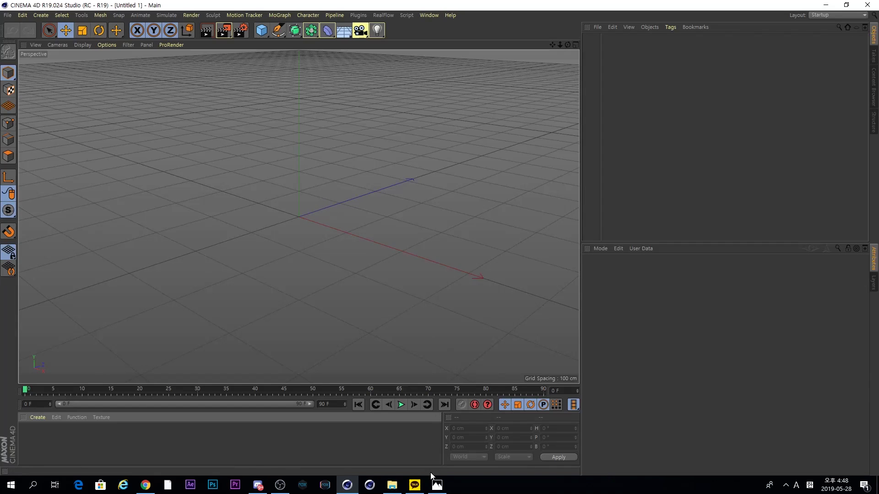
click(435, 484)
click(435, 484)
drag(261, 30, 435, 40)
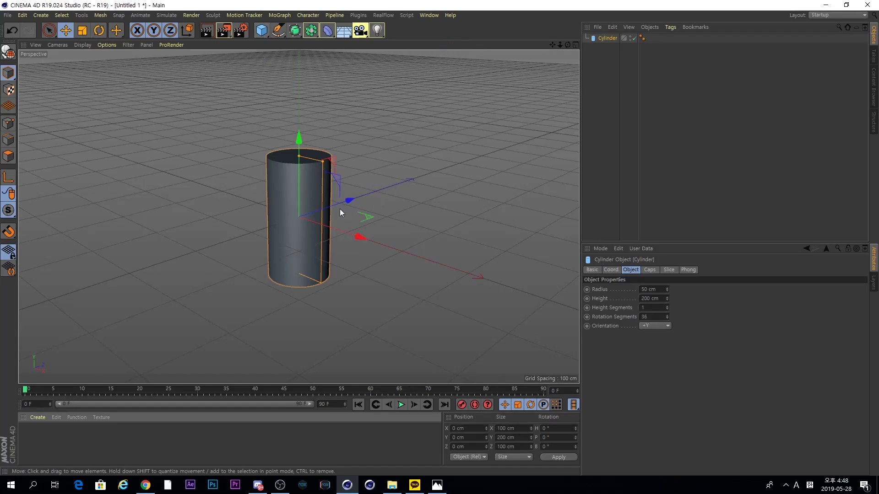
Display the perspective view in Gouraud Shading (Lines) so the cylinder's segments are drawn.
click(102, 42)
mouse_move(83, 44)
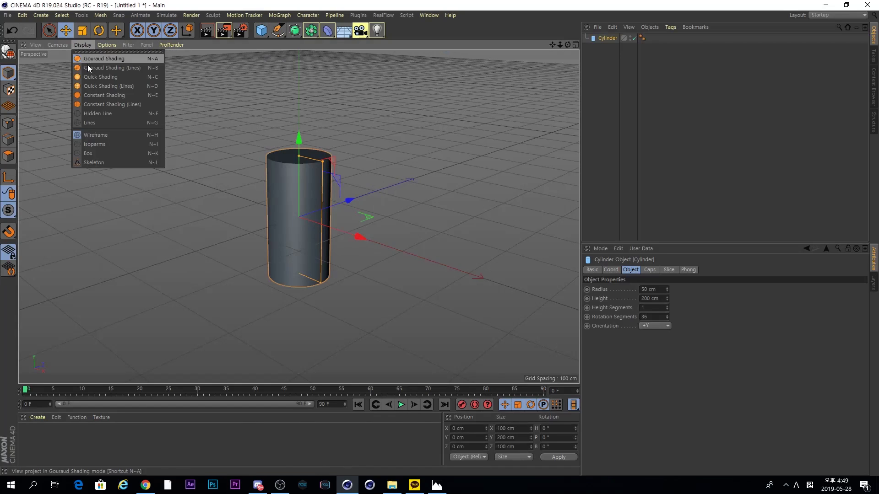
click(91, 71)
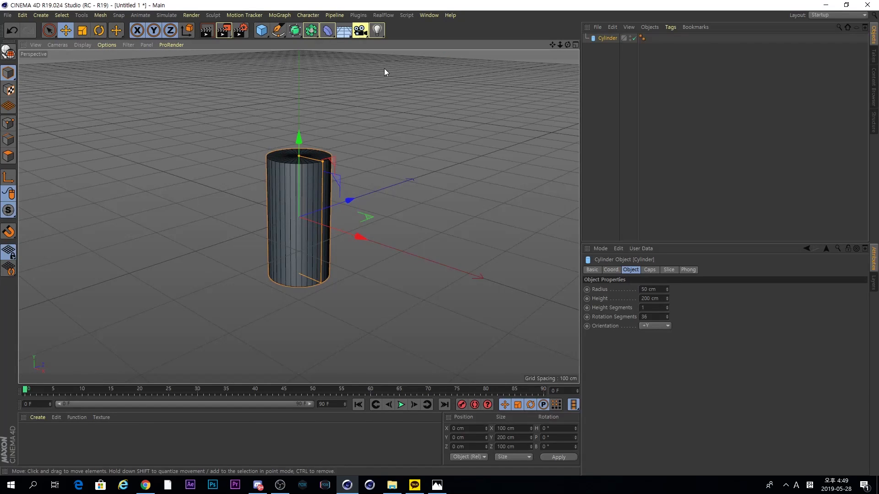
Add a Bend deformer to the scene.
click(327, 30)
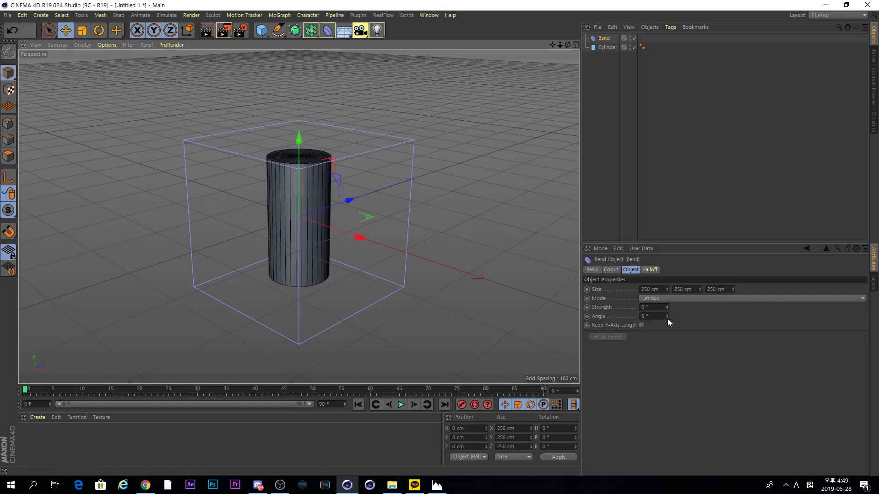
drag(666, 305, 666, 306)
key(ctrl+z)
key(ctrl+z)
key(ctrl+z)
Make the Bend deformer a child of the cylinder in the object hierarchy.
alt+drag(368, 180, 378, 197)
alt+drag(344, 228, 294, 242)
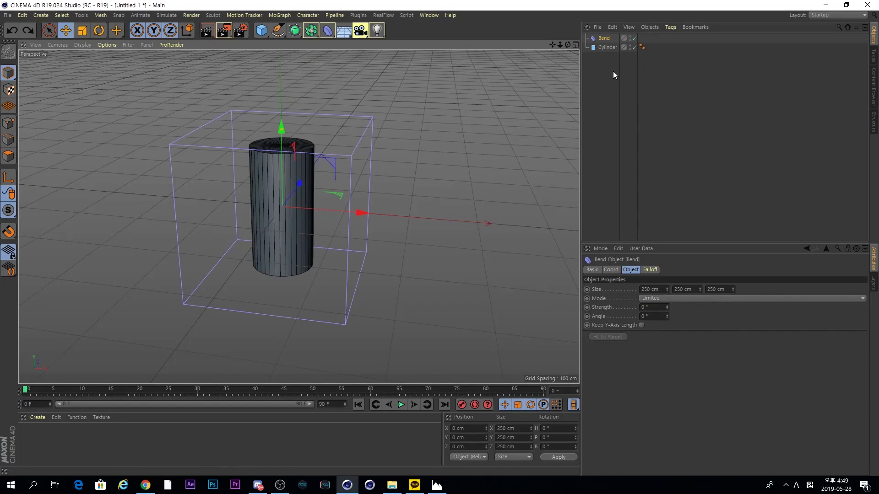
click(606, 47)
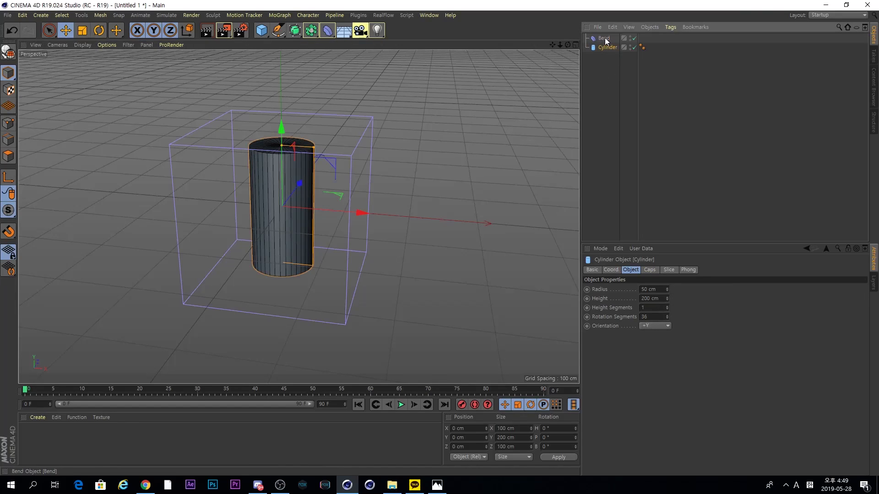
drag(603, 38, 604, 48)
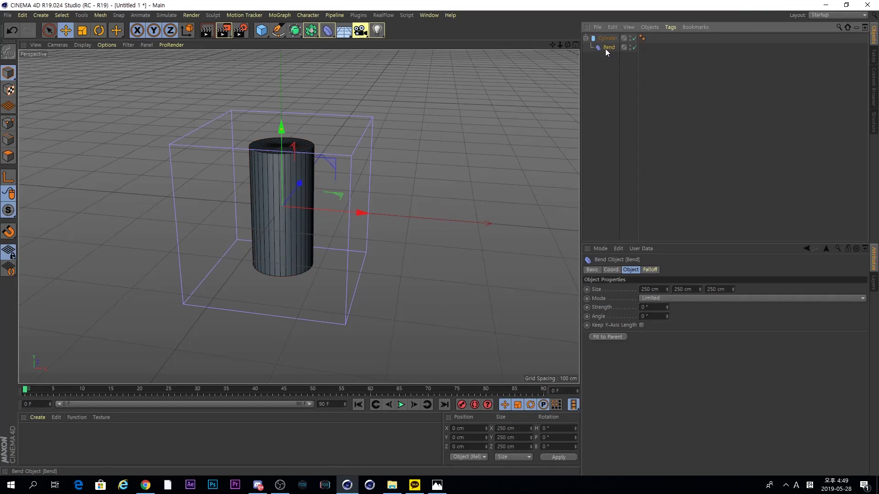
Find ZoomIt.exe through the system search and launch it.
click(28, 485)
text(zomo)
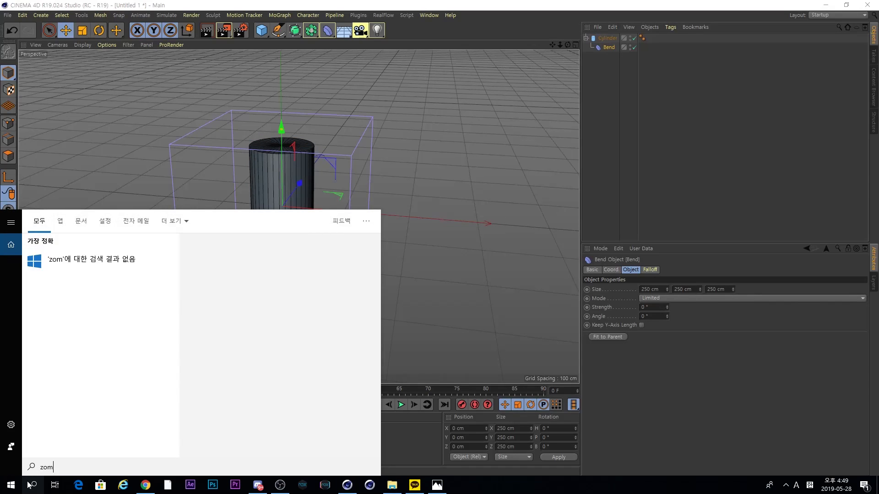
key(BackSpace)
key(BackSpace)
text(omit)
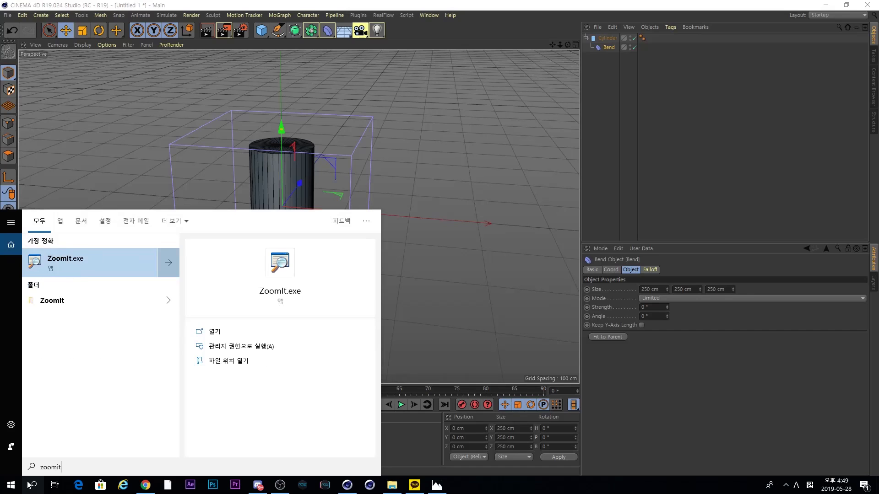
click(112, 256)
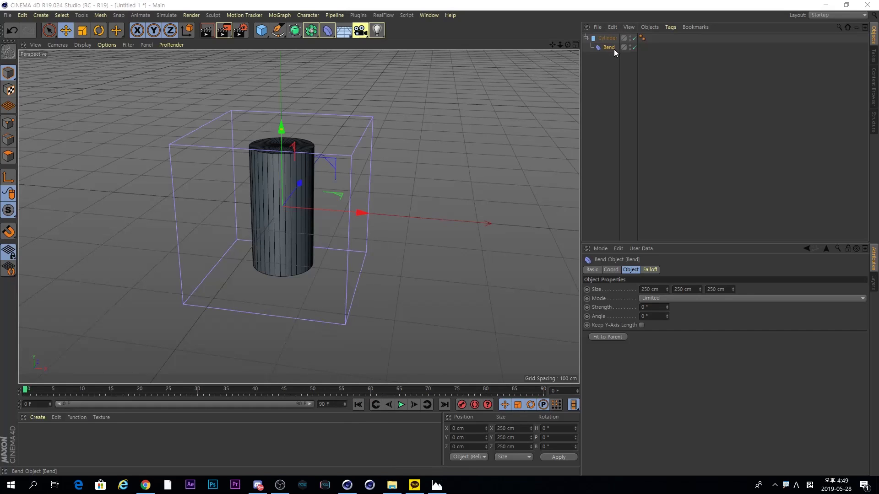
Magnify the screen around the object hierarchy to examine how Bend is nested under Cylinder.
key(ctrl+1)
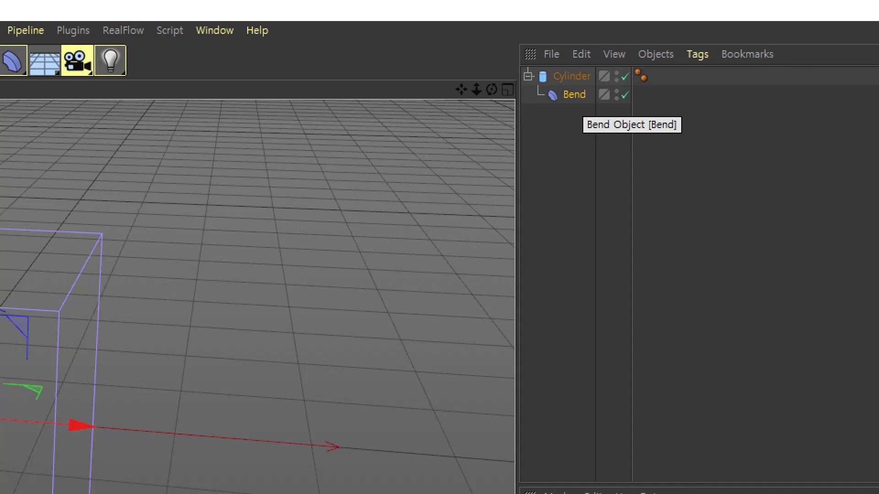
key(Escape)
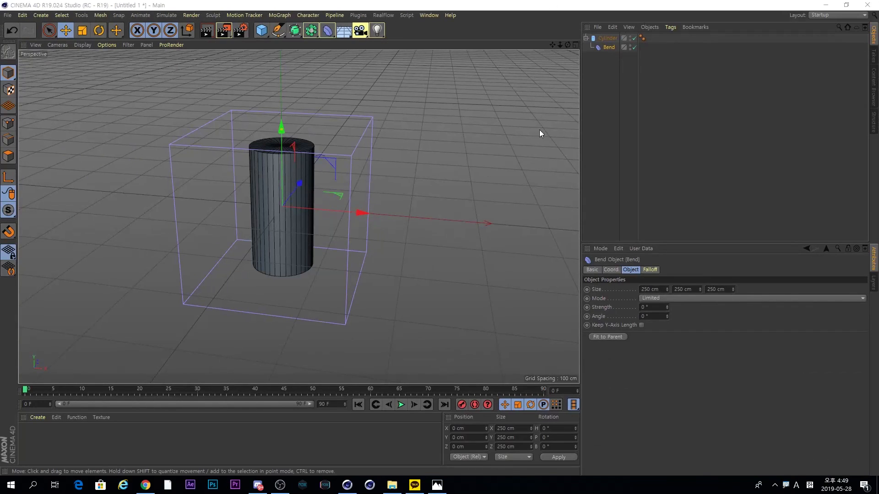
key(ctrl+1)
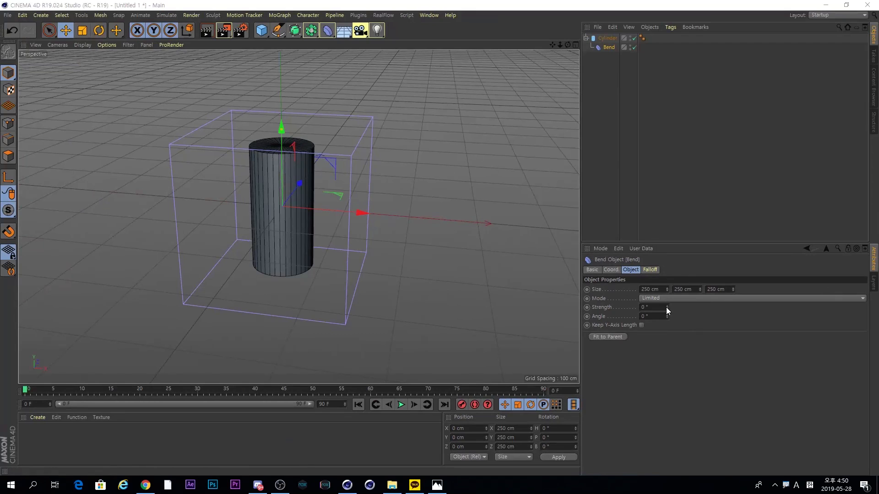
Set the Bend deformer's strength to 90°.
drag(666, 306, 666, 306)
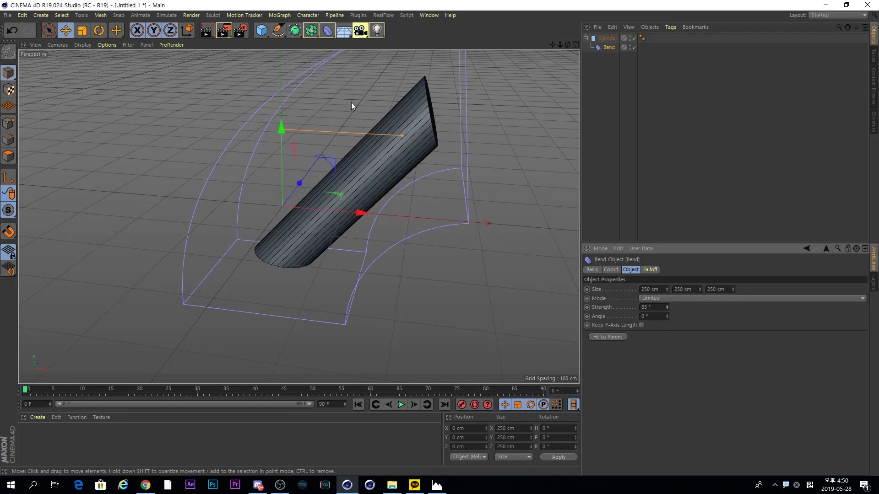
alt+middle_drag(377, 170, 371, 197)
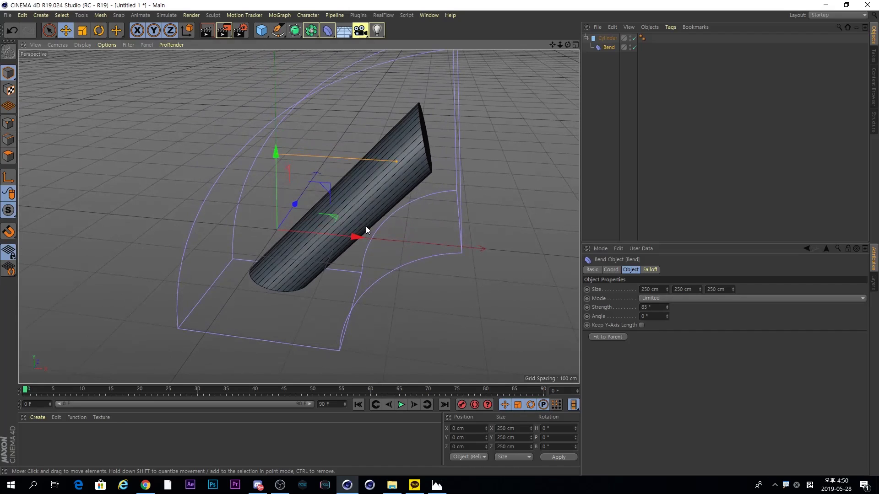
scroll(365, 225, up, 2)
alt+drag(359, 233, 366, 216)
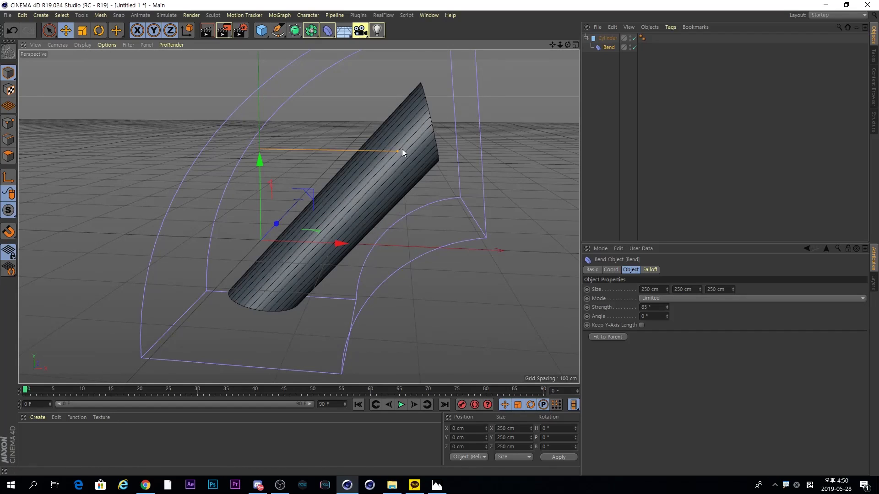
click(642, 307)
text(90)
key(Return)
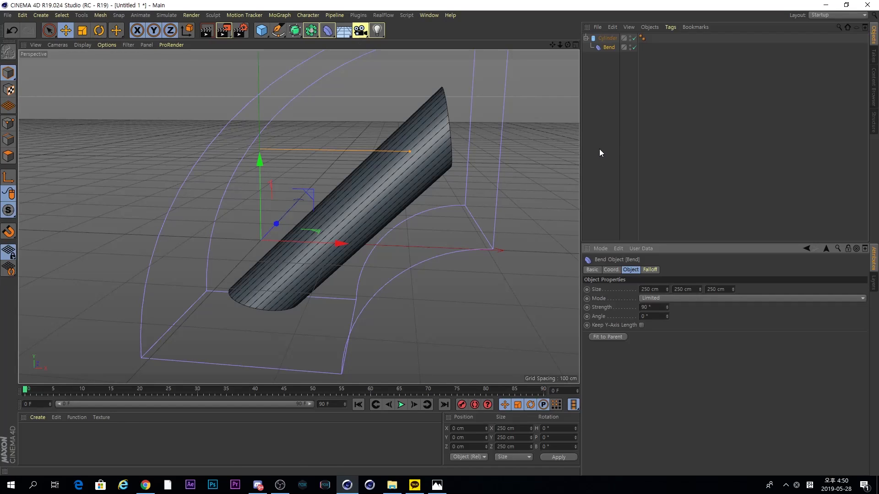
Raise the cylinder's height segments to 12, trying 2 first, to smooth the bend.
click(600, 40)
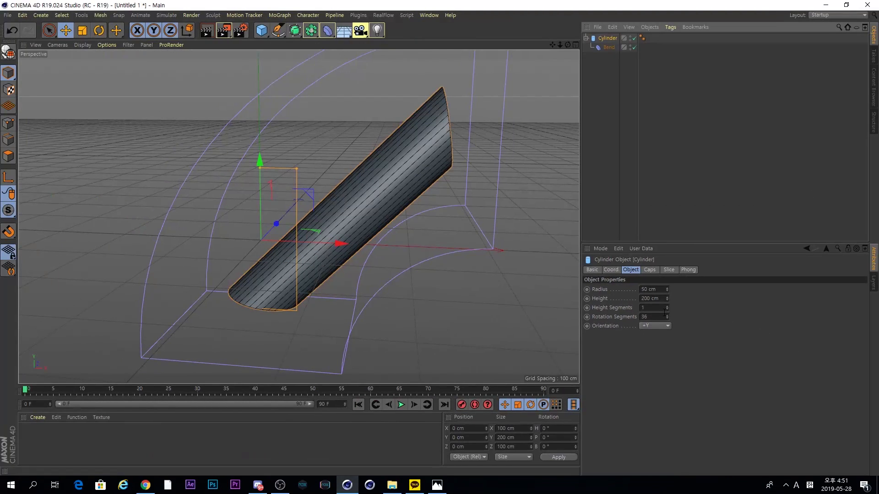
click(653, 308)
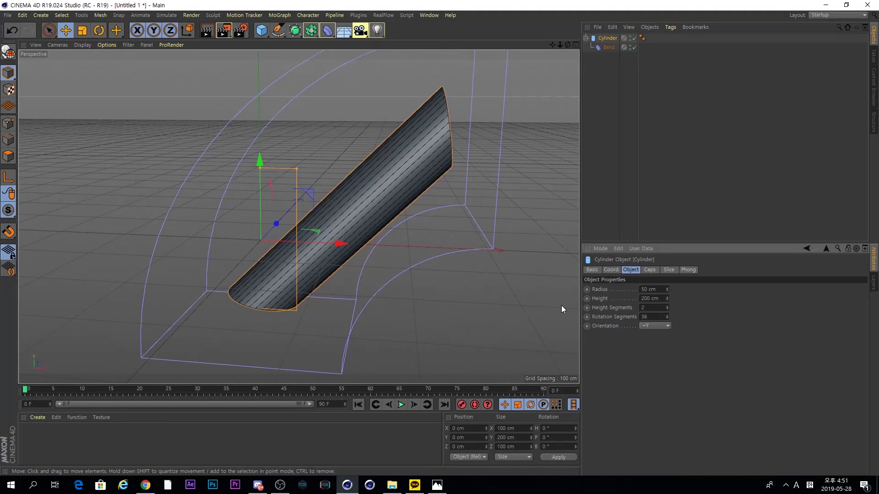
key(Return)
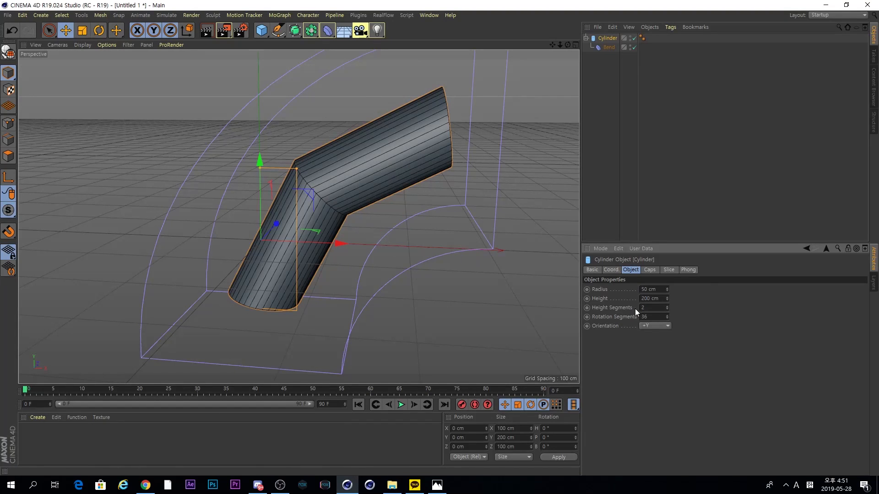
drag(666, 307, 666, 307)
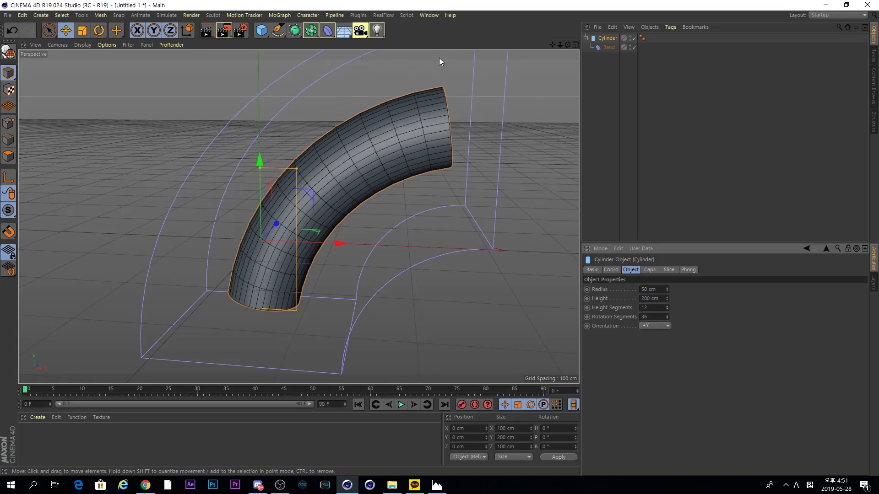
Set the Bend deformer's Y size to 100 cm.
click(606, 48)
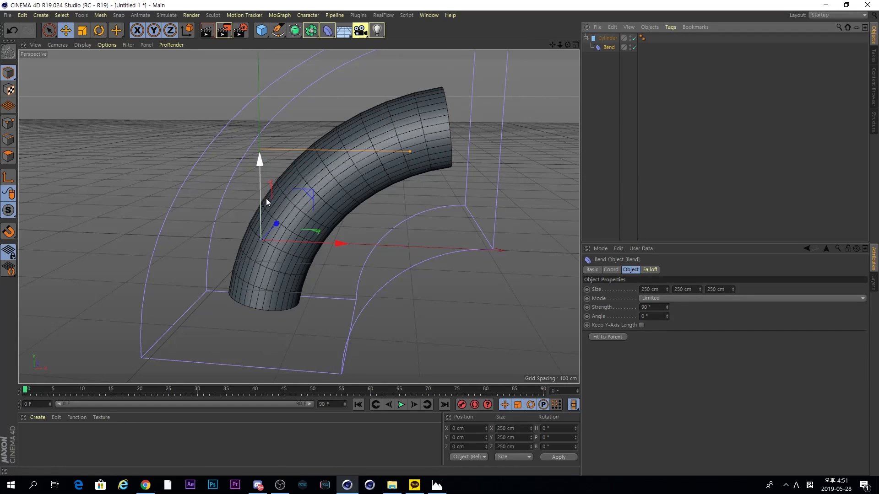
drag(693, 289, 598, 287)
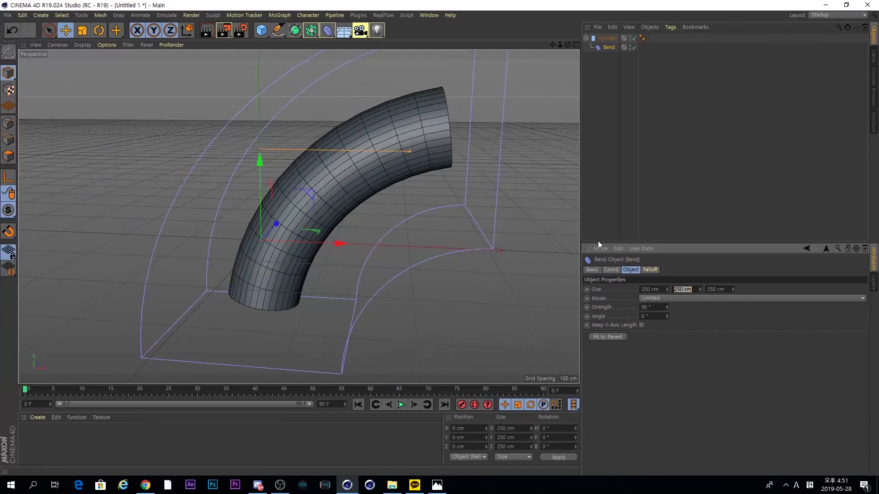
text(100)
key(Return)
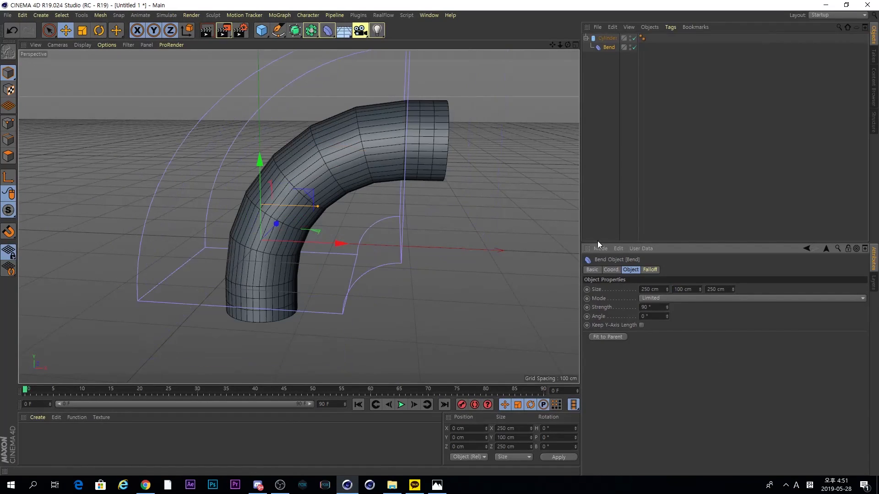
Move the Bend deformer up along Y to about 89 cm and inspect the bent cylinder from the side.
drag(259, 172, 264, 105)
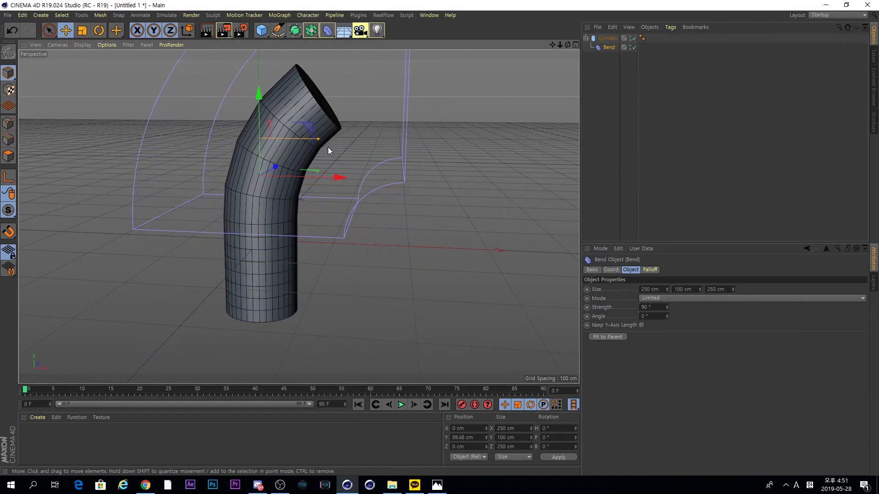
alt+drag(263, 166, 267, 205)
alt+drag(281, 147, 279, 219)
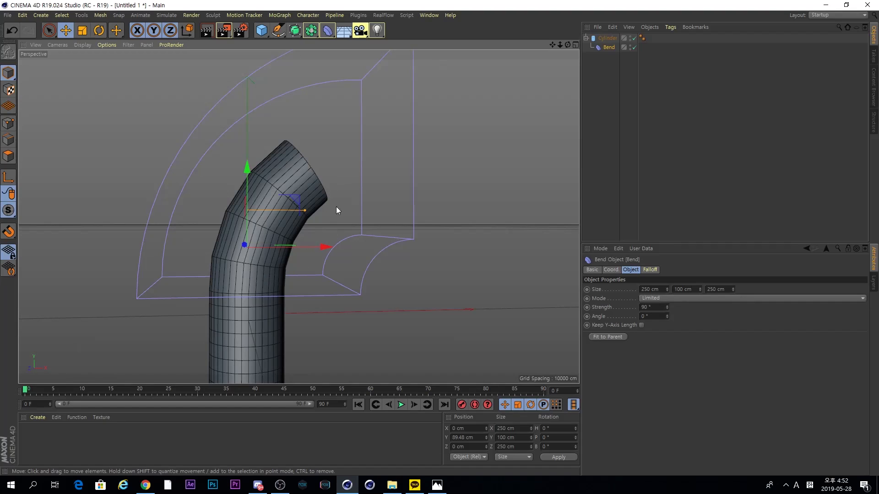
alt+drag(235, 271, 279, 230)
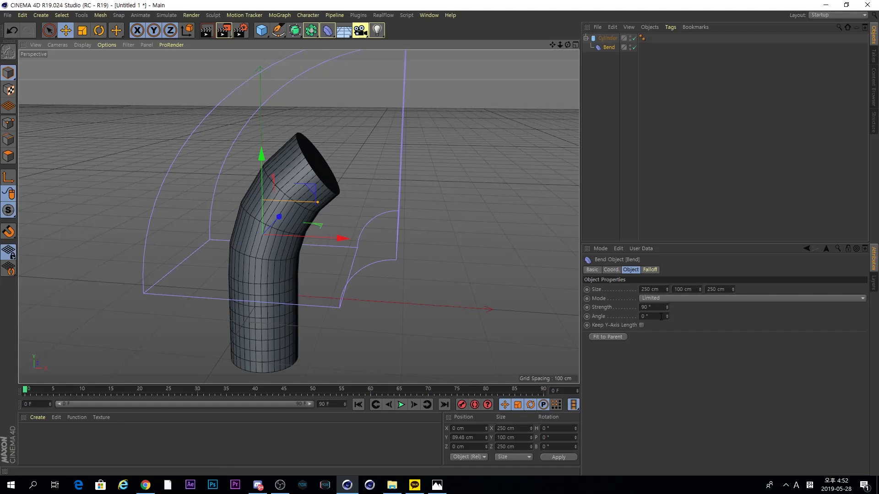
Try out different Bend angles and reset the angle to 0°.
drag(666, 314, 666, 314)
text(0)
key(Return)
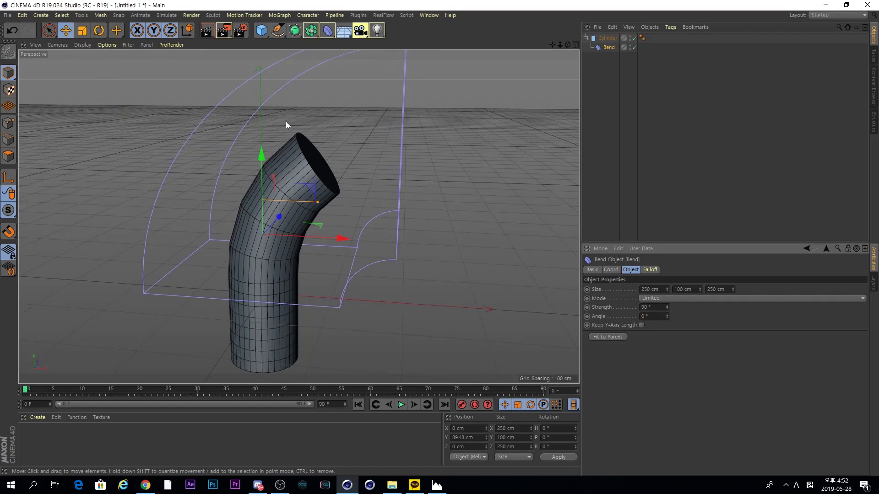
Take the Bend deformer out of the cylinder's hierarchy and rotate its heading to -90°.
drag(607, 48, 603, 65)
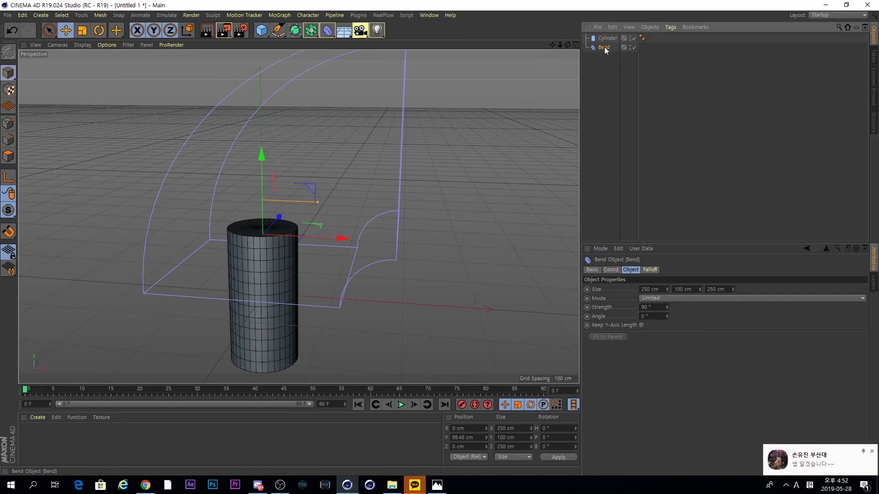
click(872, 457)
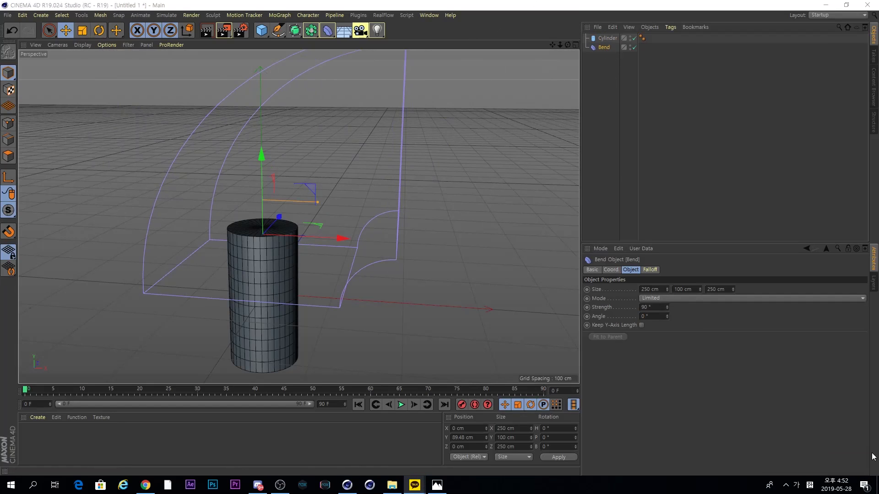
click(603, 48)
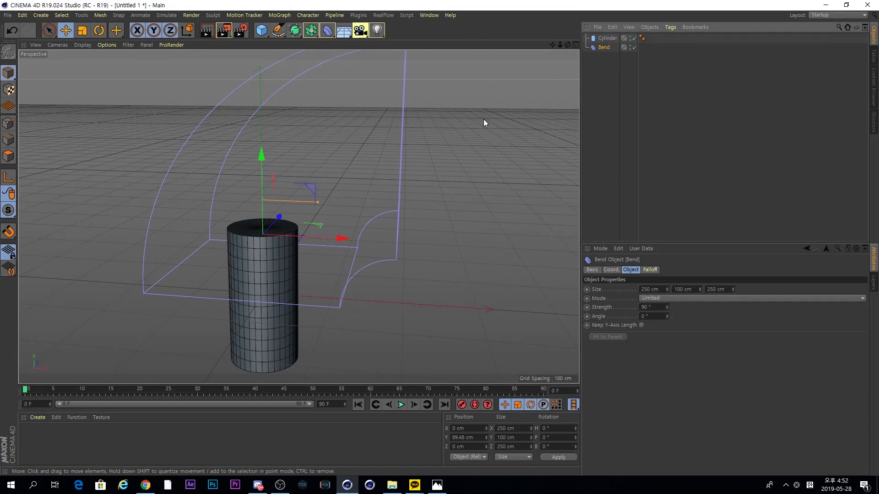
key(r)
drag(297, 245, 209, 250)
key(space)
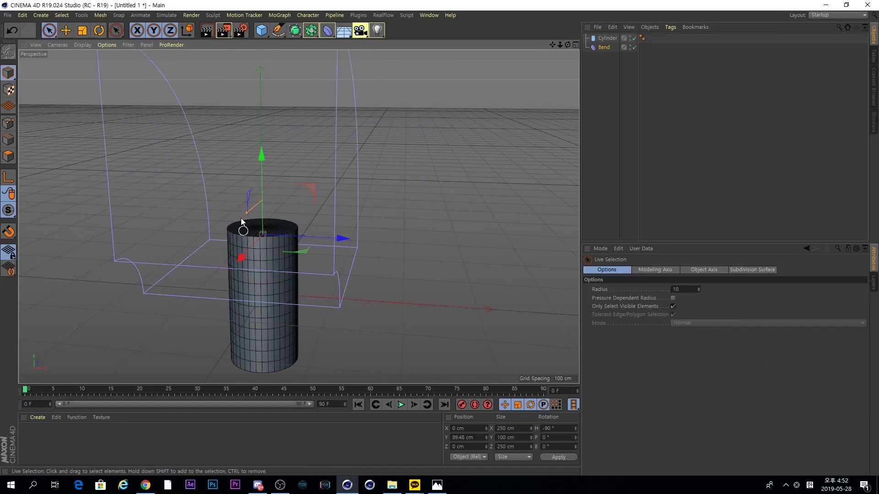
Place the rotated Bend deformer back under the cylinder as its child.
drag(603, 47, 606, 39)
mouse_move(299, 227)
alt+mouse_down()
mouse_move(189, 230)
mouse_move(321, 245)
mouse_move(293, 282)
alt+mouse_up()
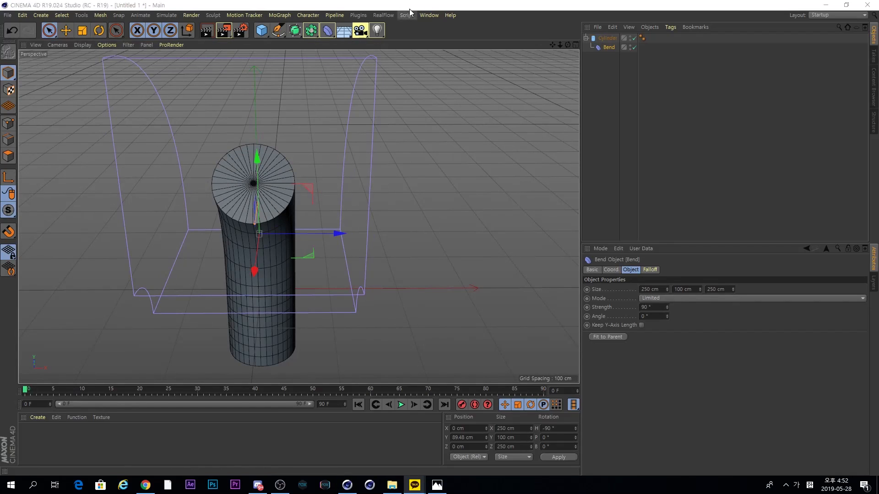
key(ctrl+z)
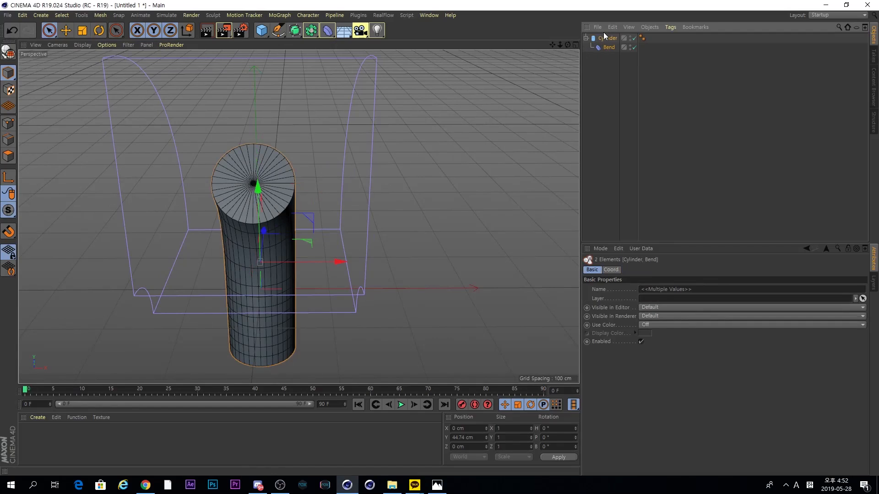
Clear the cylinder and its Bend deformer from the scene.
key(ctrl+z)
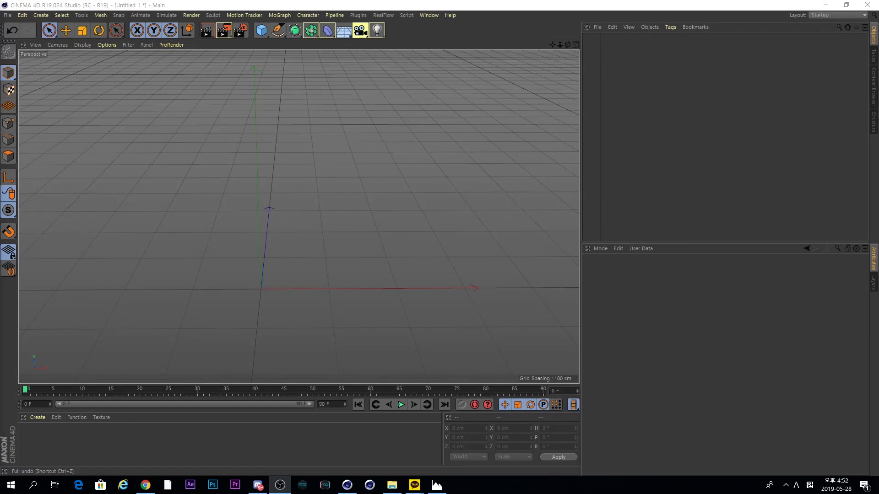
click(409, 109)
key(v)
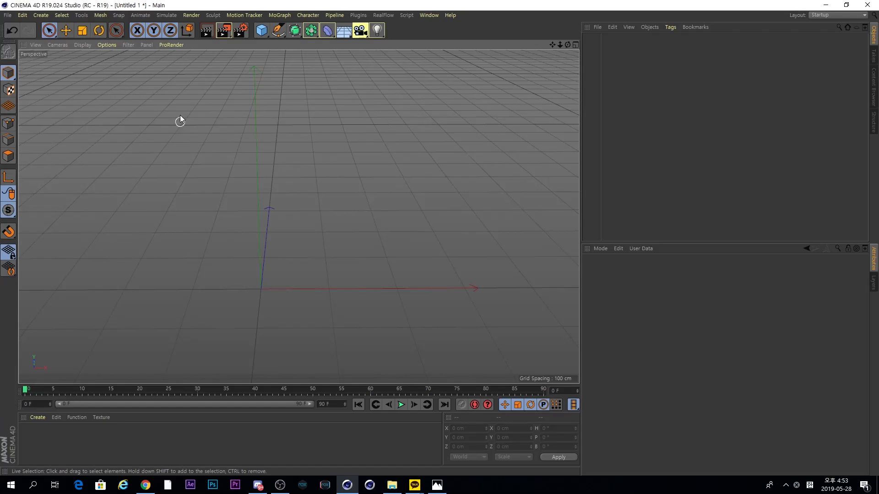
Add a Star spline on the XY plane and set its number of points to 3.
scroll(332, 185, down, 1)
alt+middle_drag(335, 206, 346, 171)
alt+drag(323, 224, 275, 236)
scroll(280, 208, down, 1)
alt+middle_drag(313, 214, 347, 172)
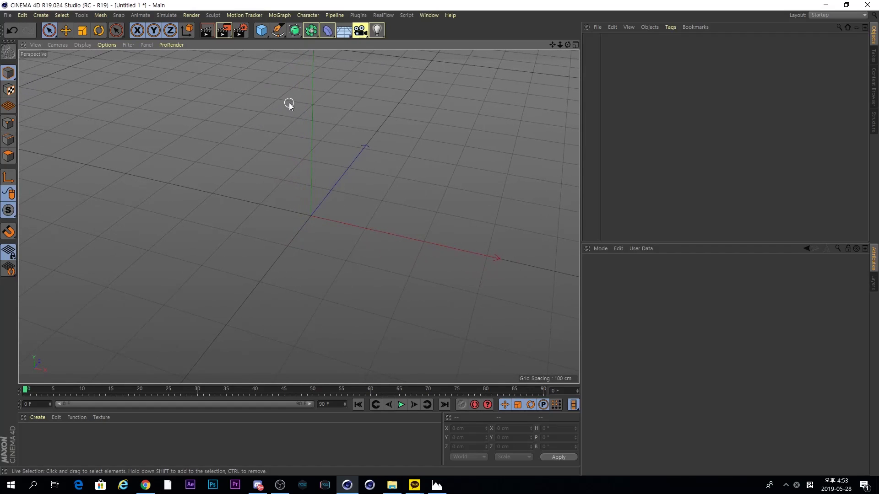
click(280, 32)
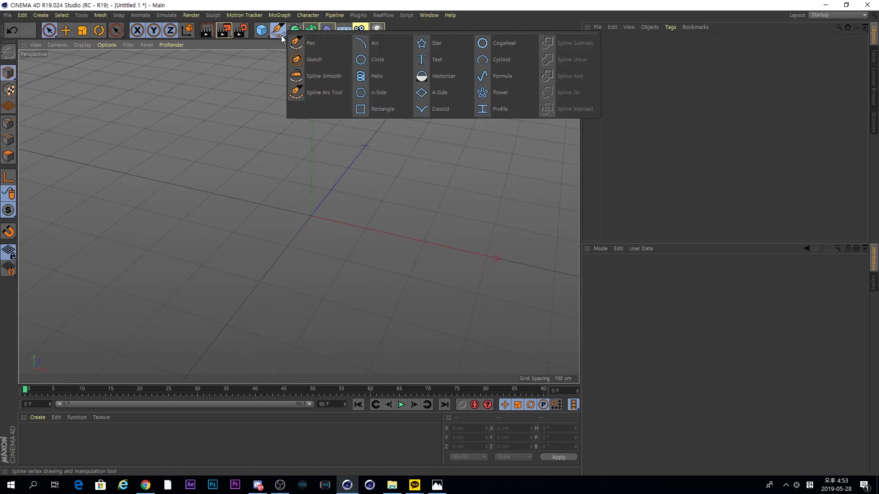
click(440, 45)
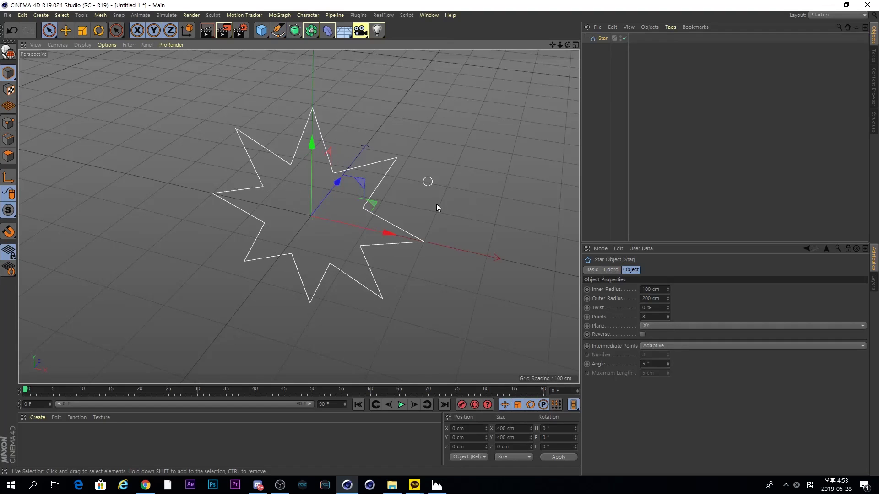
mouse_move(328, 226)
alt+mouse_down()
mouse_move(324, 240)
mouse_move(334, 201)
mouse_move(333, 225)
alt+mouse_up()
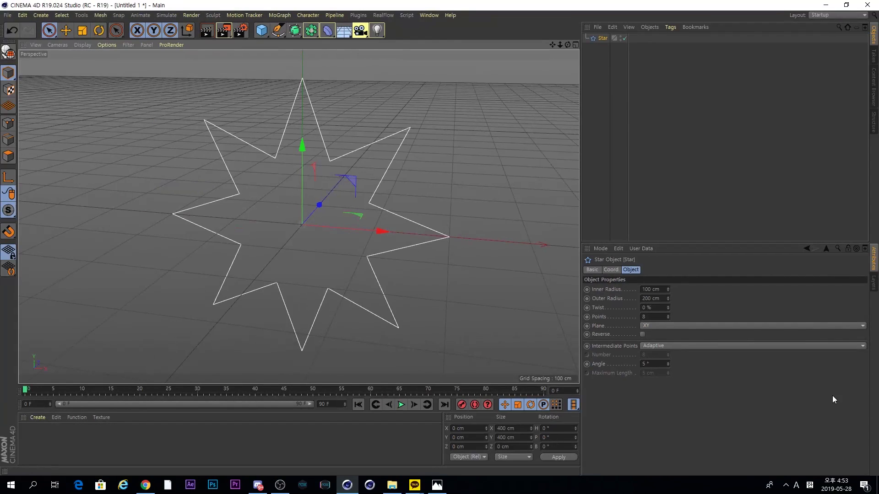
drag(650, 317, 609, 313)
text(3)
key(Return)
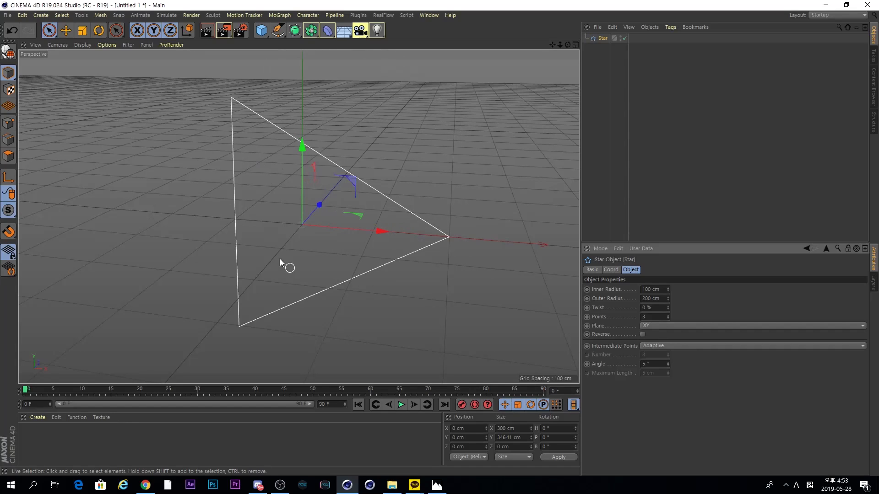
Make the three-point star spline editable, switch to point mode, and select and deselect all its points.
key(c)
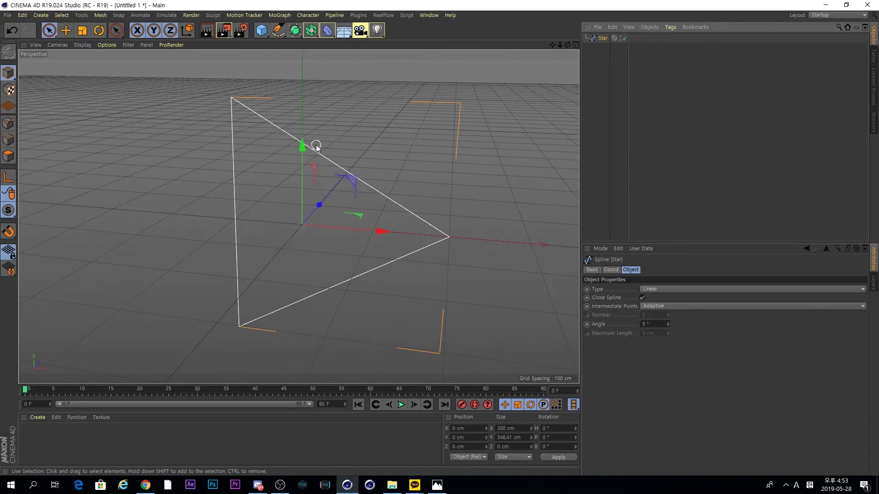
click(8, 125)
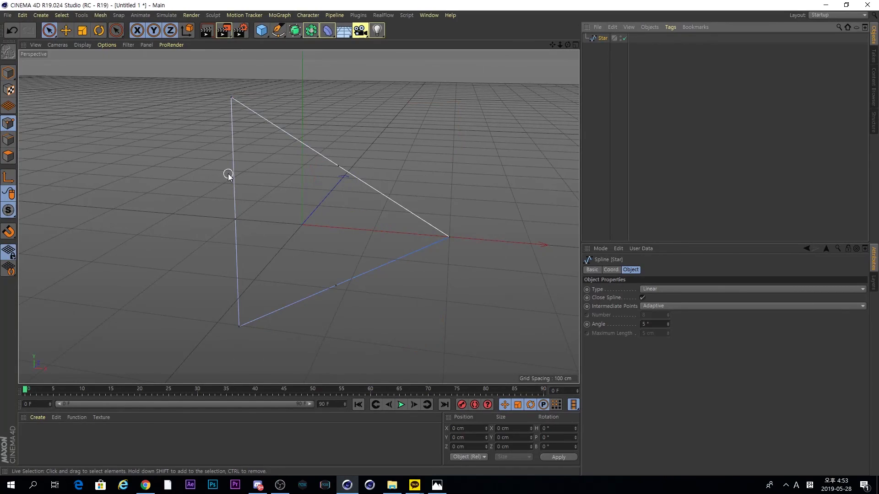
key(ctrl+a)
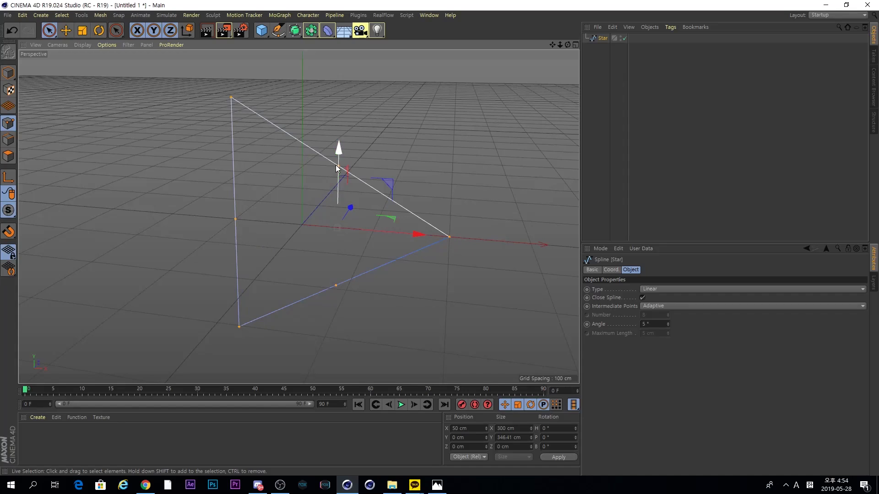
click(341, 298)
mouse_move(226, 221)
mouse_down()
mouse_move(278, 240)
mouse_move(316, 271)
mouse_up()
click(285, 241)
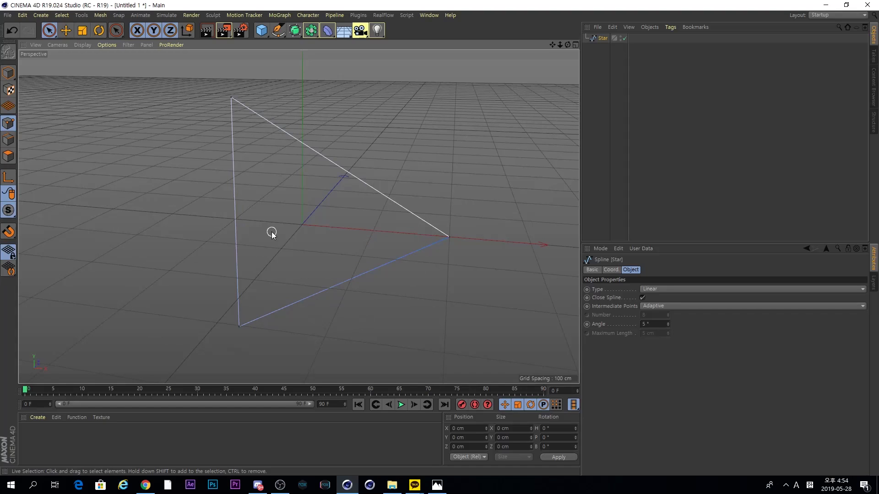
Select the triangle's tip point on the X axis and move it inward to X 100 cm.
alt+drag(295, 211, 257, 179)
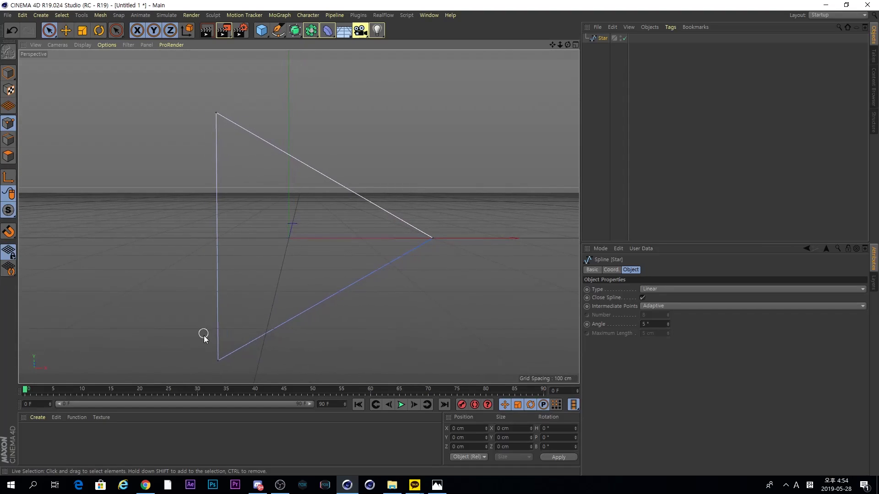
alt+drag(360, 232, 309, 219)
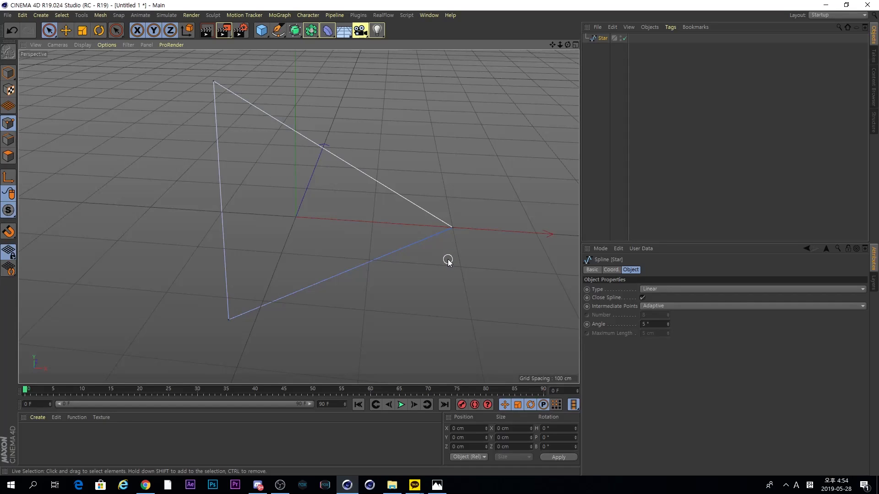
click(453, 228)
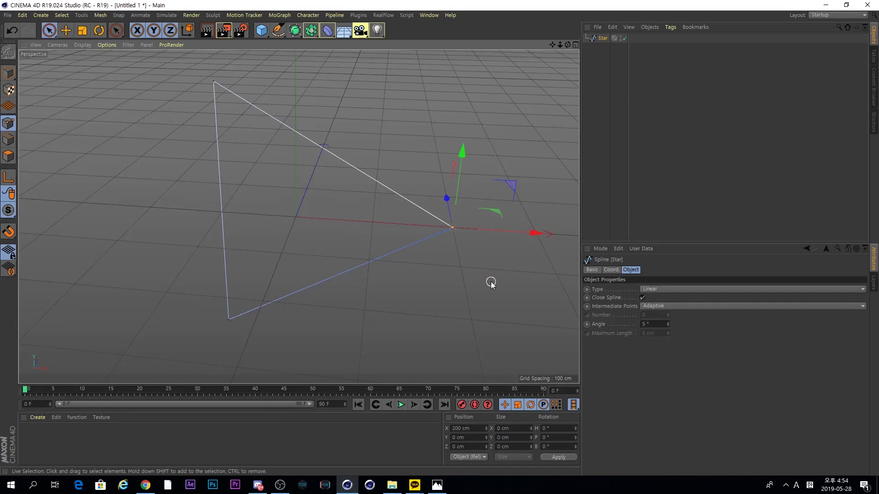
drag(499, 230, 416, 229)
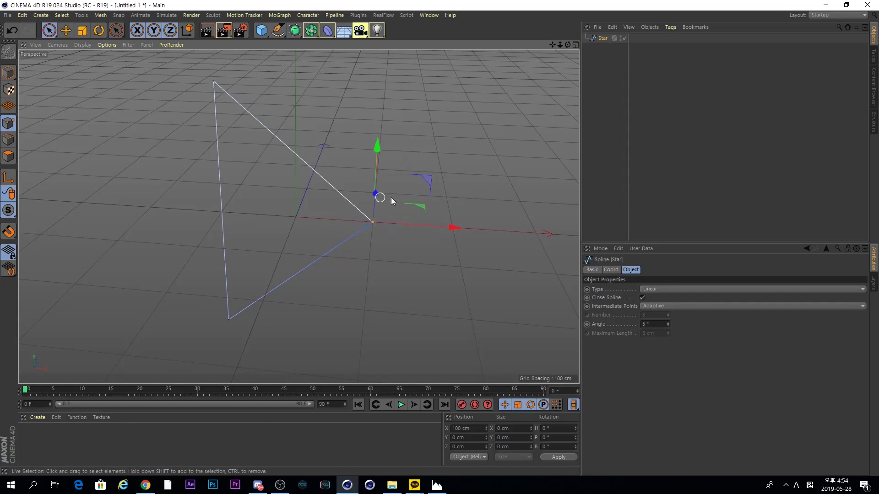
Return to model mode and move only the spline's axis along X to 100 cm, onto the tip point.
click(8, 72)
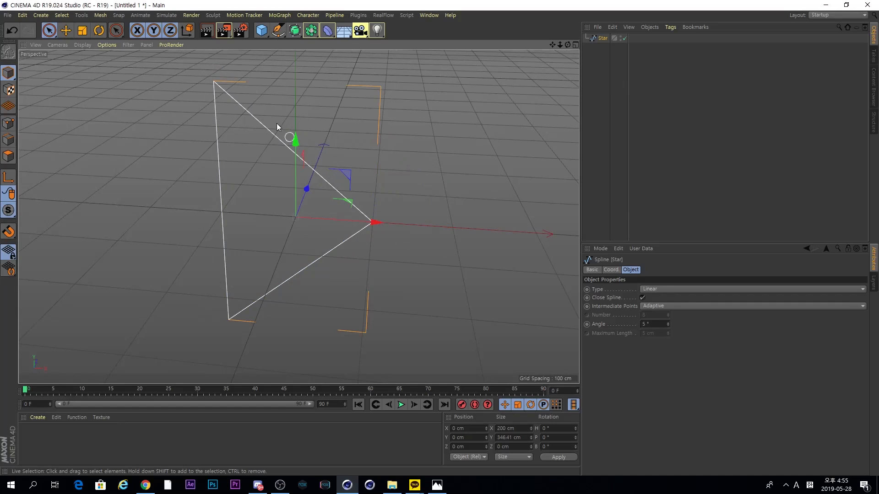
click(11, 180)
drag(349, 221, 427, 227)
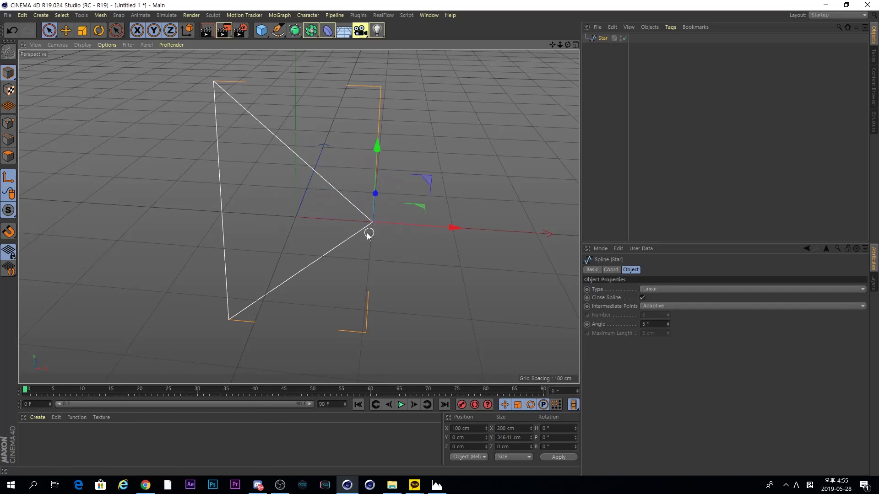
click(13, 183)
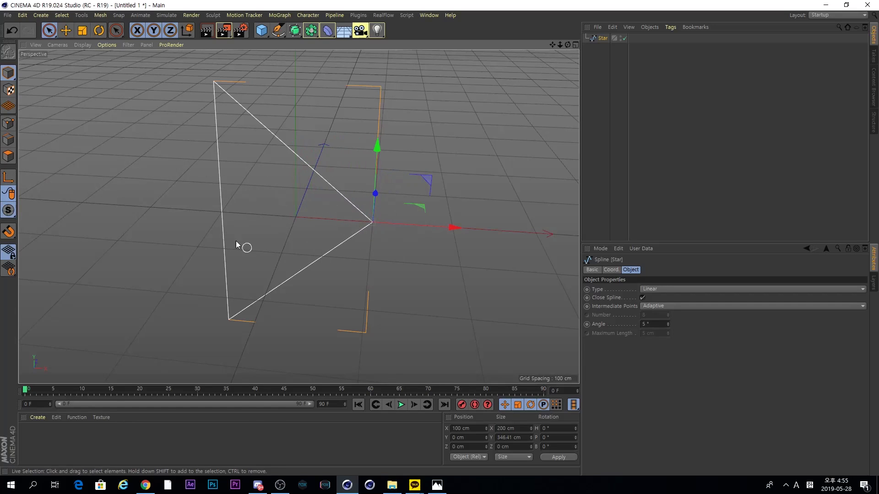
Move the triangle spline along X to 0 cm so that its tip sits at the world origin.
drag(402, 224, 326, 222)
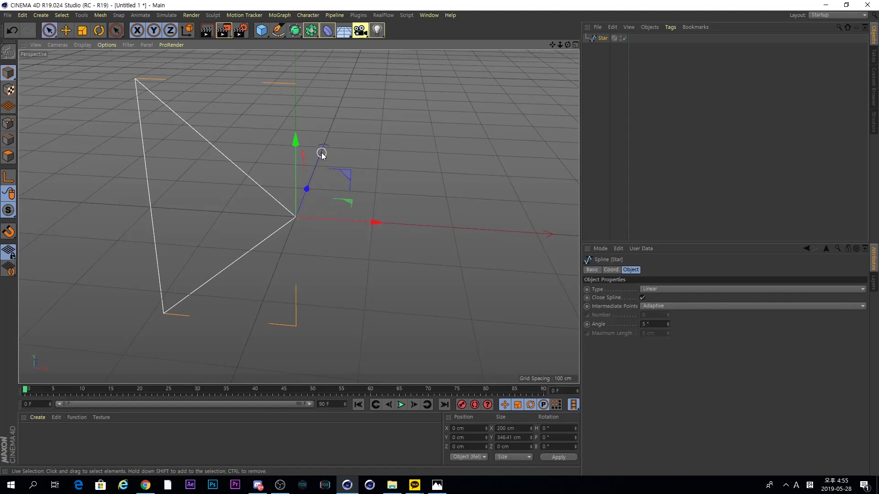
click(334, 247)
mouse_move(238, 195)
alt+mouse_down()
mouse_move(206, 176)
mouse_move(233, 194)
alt+mouse_up()
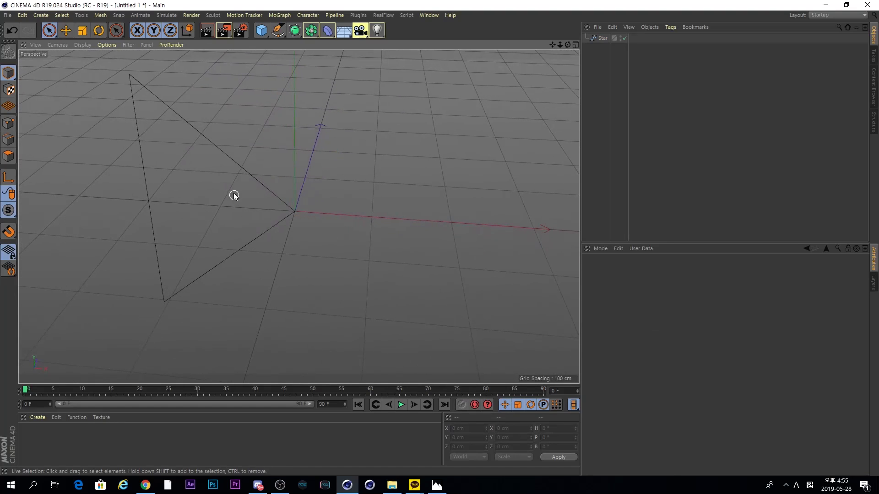
click(602, 38)
alt+middle_drag(289, 160, 308, 173)
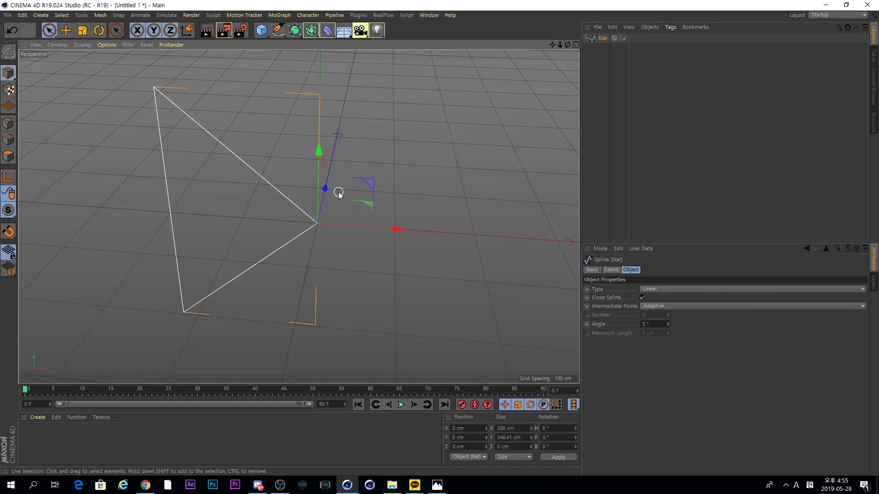
alt+drag(259, 215, 189, 227)
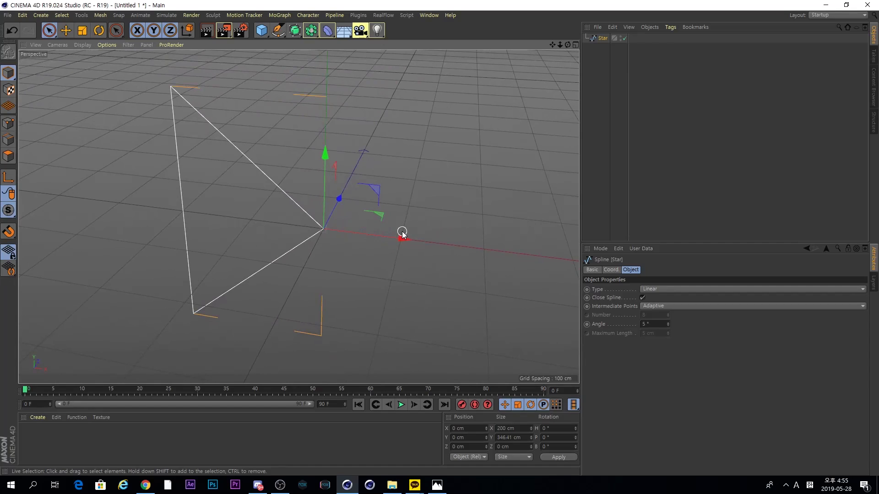
click(280, 15)
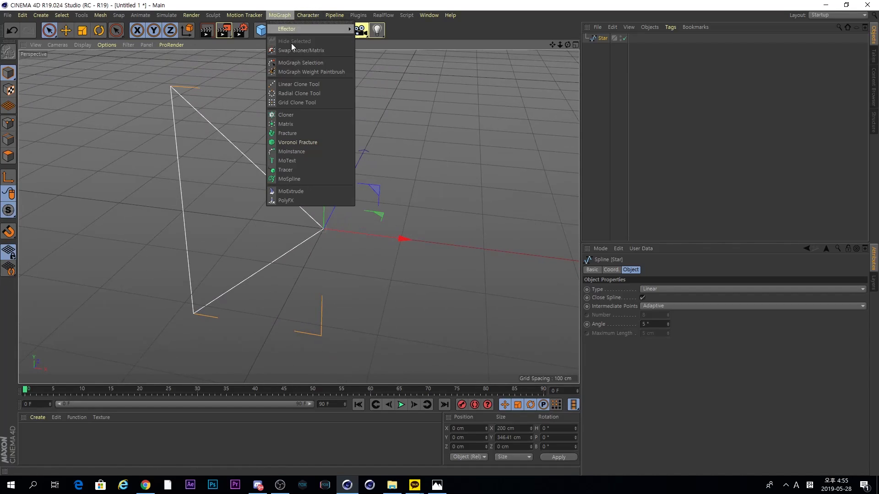
click(399, 118)
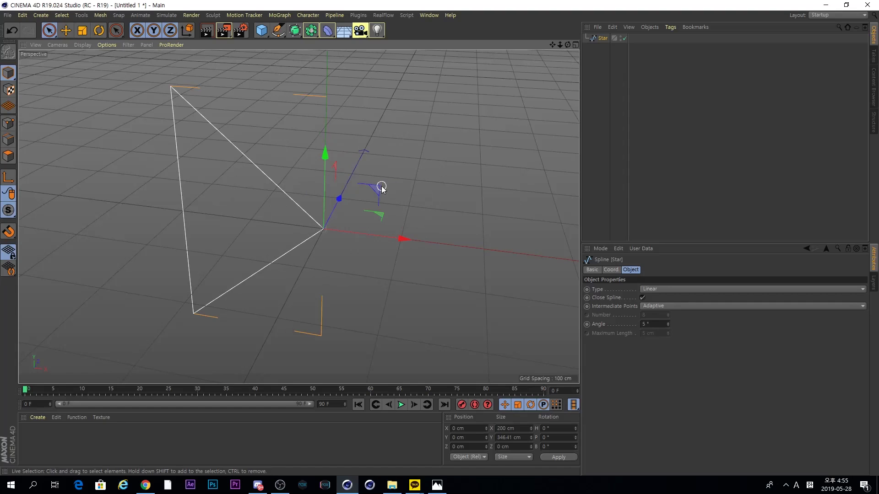
click(600, 57)
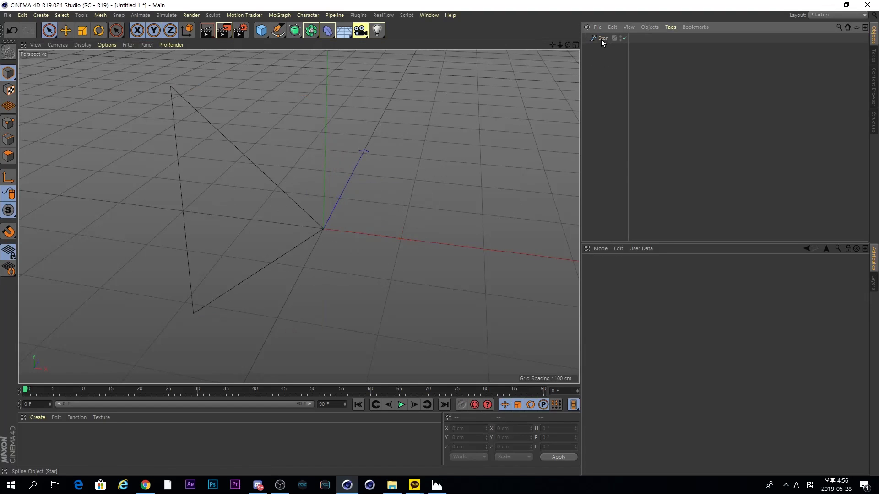
Add an Extrude generator and make the Star spline its child.
click(600, 39)
mouse_move(244, 200)
alt+mouse_down()
mouse_move(247, 161)
mouse_move(235, 207)
alt+mouse_up()
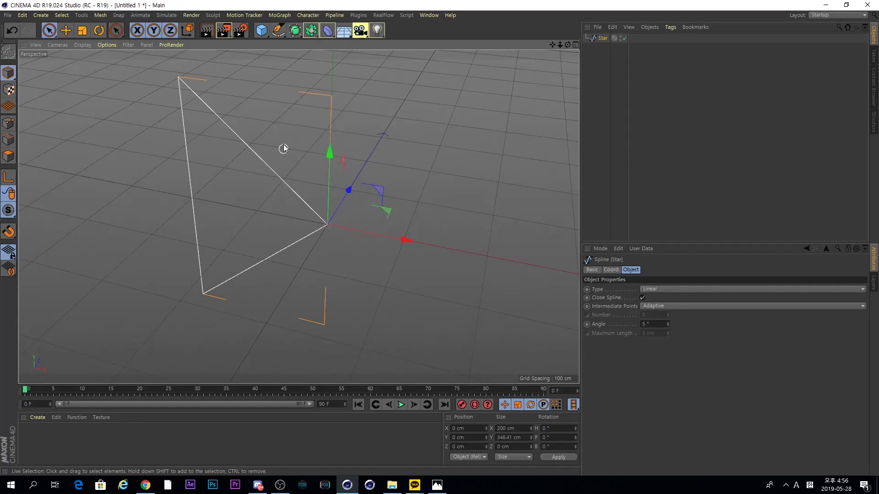
drag(295, 30, 396, 47)
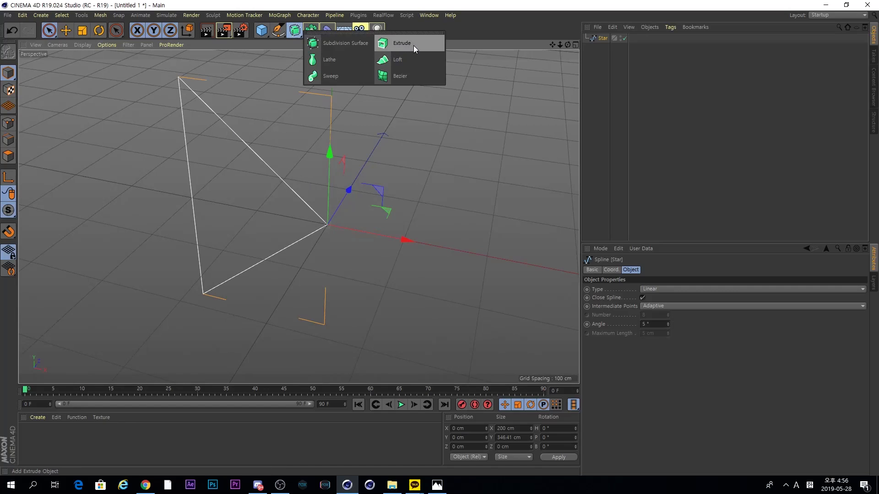
drag(413, 46, 414, 45)
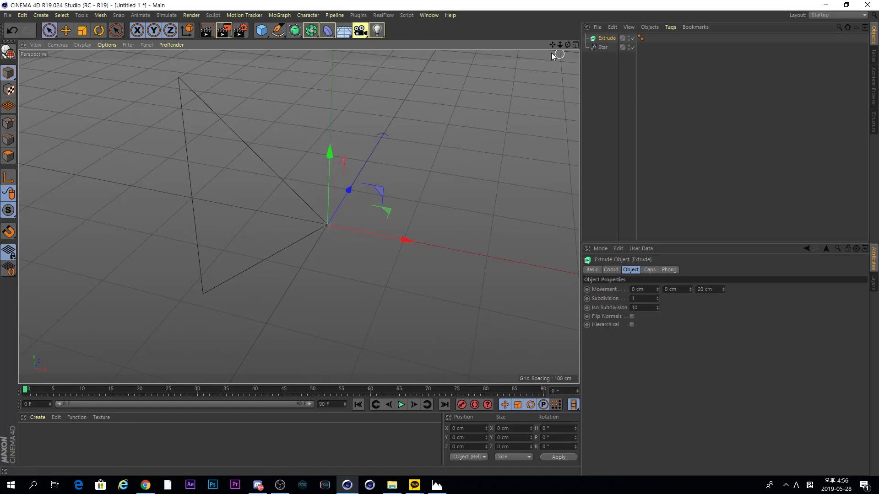
drag(603, 47, 607, 41)
click(607, 38)
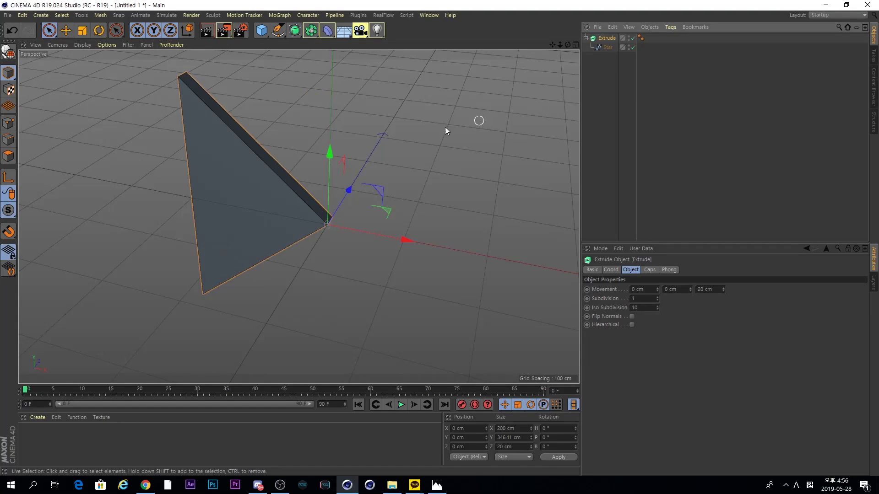
Set the Extrude object's Z movement to 1 cm.
scroll(247, 164, up, 3)
alt+middle_drag(247, 163, 280, 208)
mouse_move(280, 208)
alt+mouse_down()
mouse_move(233, 222)
mouse_move(282, 202)
alt+mouse_up()
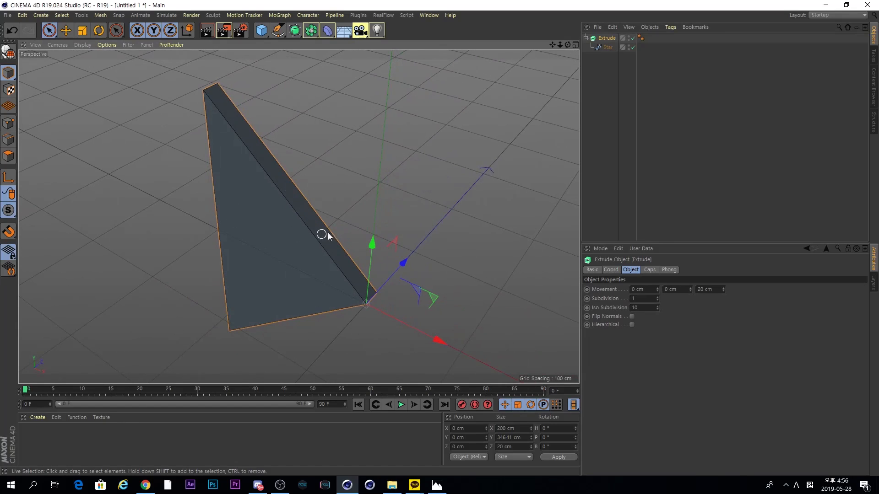
double_click(709, 289)
text(1)
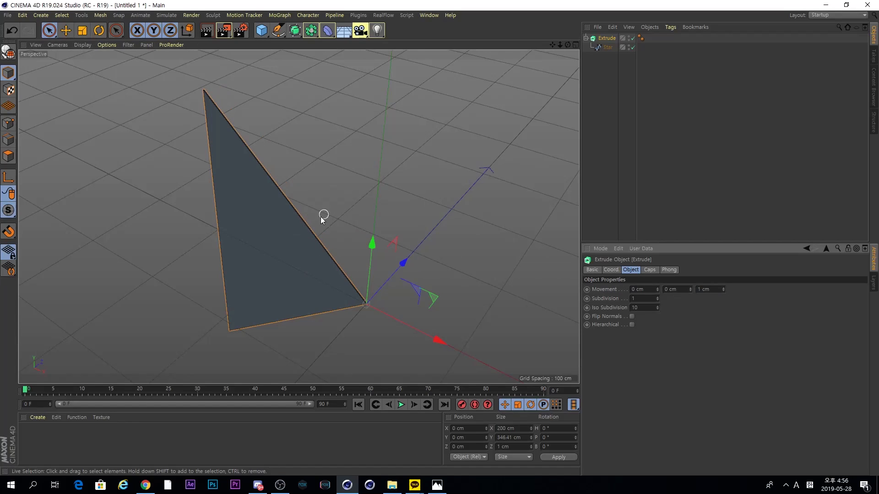
Set both the start and end caps of the Extrude object to Fillet Cap.
click(649, 270)
click(662, 288)
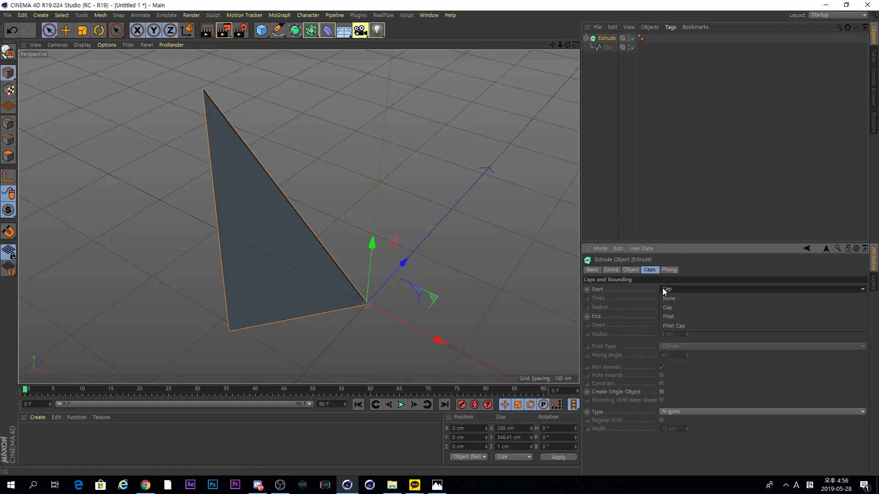
click(673, 320)
click(672, 319)
click(674, 352)
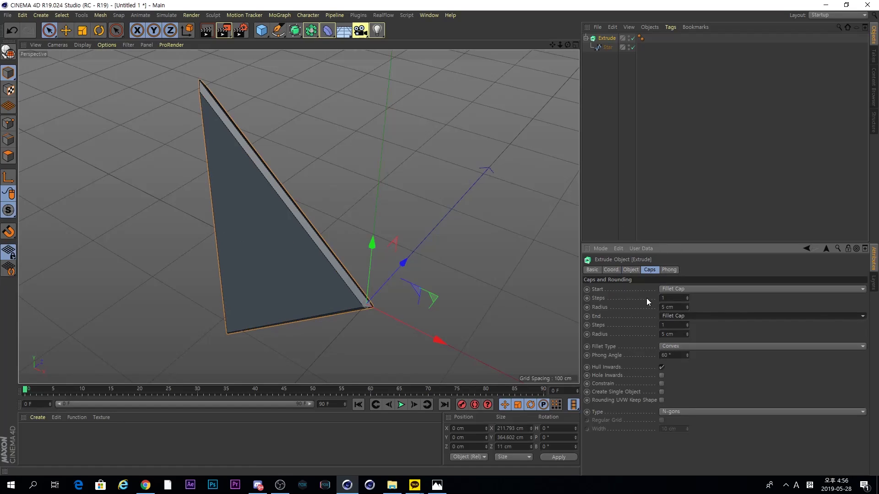
Set the fillet radius of the Extrude object's start and end caps to 1 cm.
double_click(669, 307)
text(0)
key(Tab)
text(z)
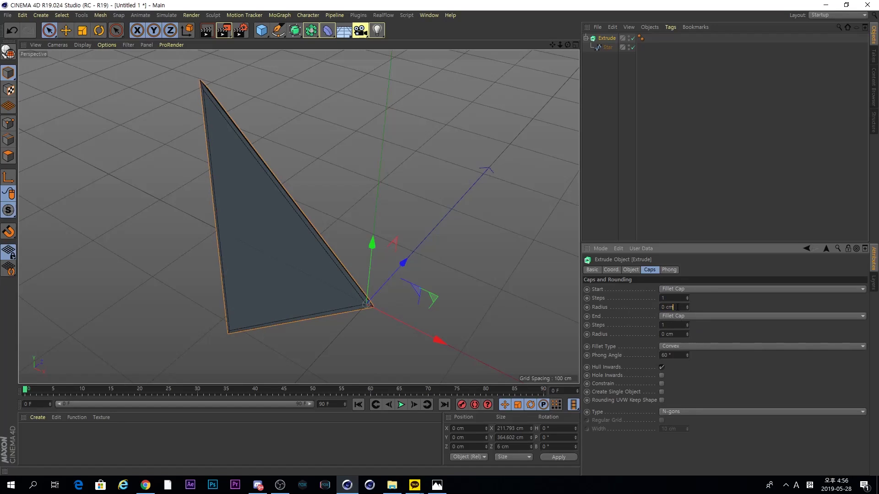
key(Tab)
text(1)
key(Tab)
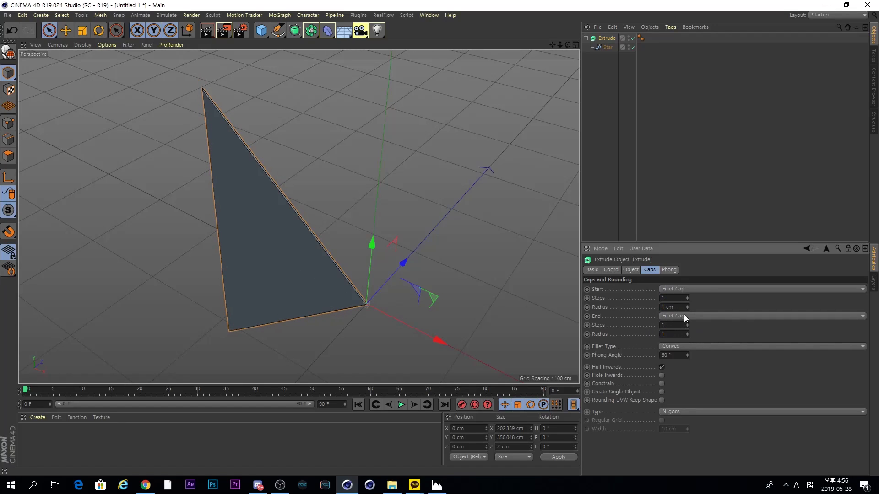
Set the fillet radius of the Extrude object's end cap to 1 cm.
text(1)
click(658, 216)
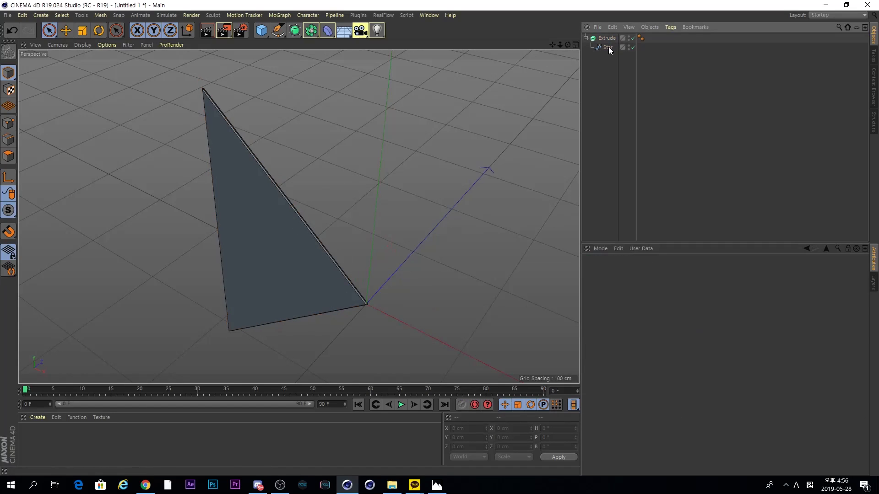
click(606, 38)
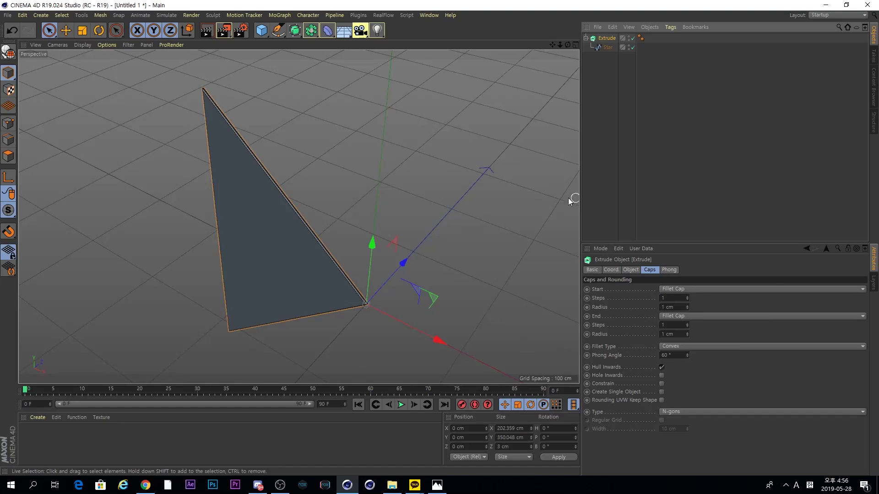
Set the Extrude object's cap type to Triangles and enable Regular Grid.
alt+drag(270, 252, 284, 225)
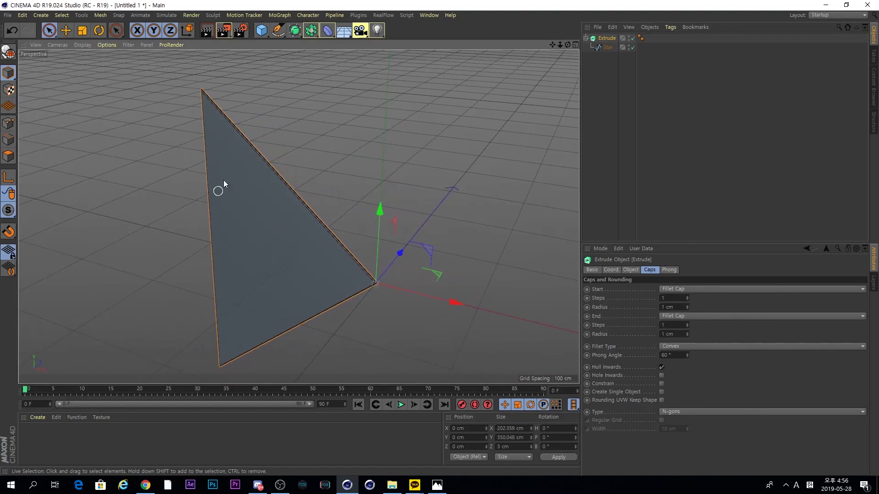
alt+drag(391, 223, 274, 229)
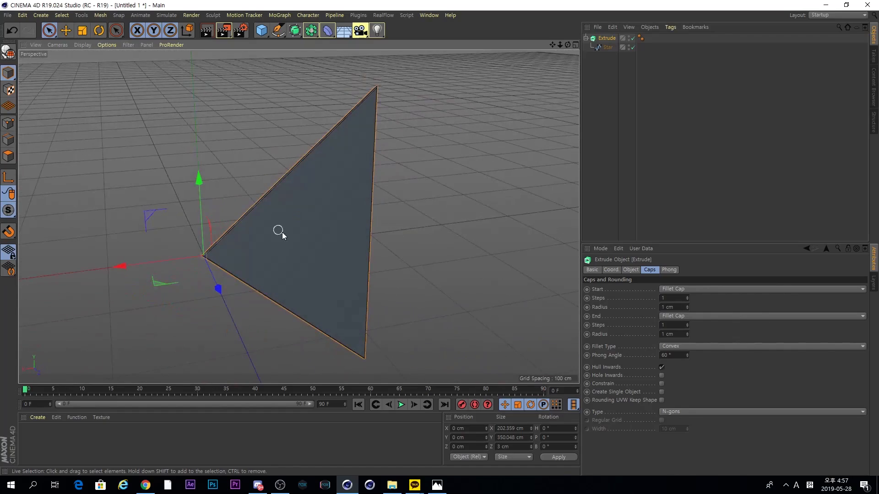
alt+drag(217, 236, 357, 192)
alt+drag(302, 233, 300, 214)
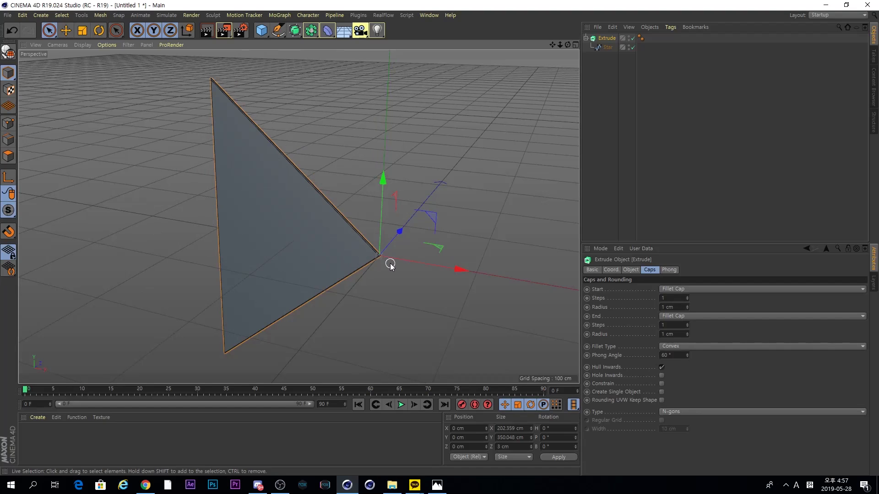
alt+drag(317, 234, 330, 247)
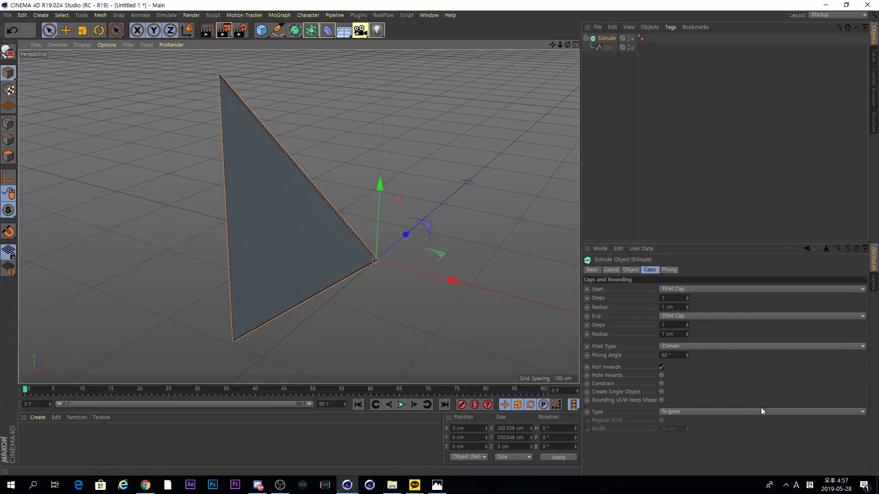
click(647, 381)
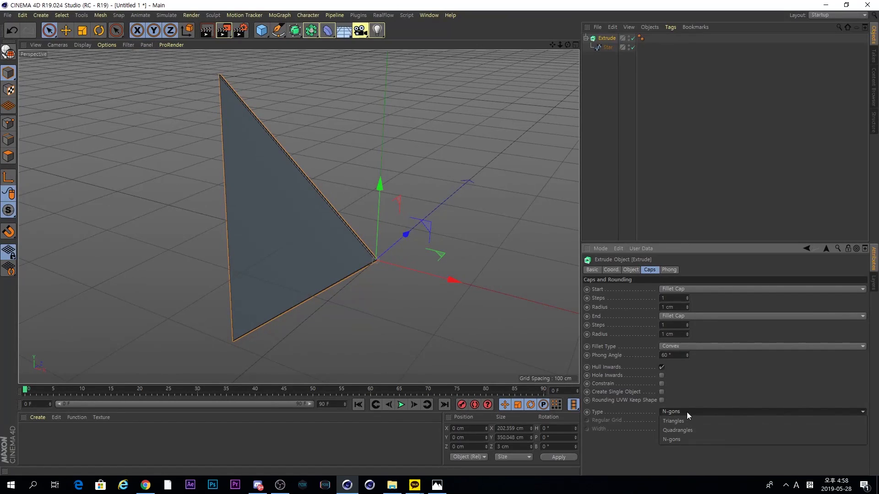
click(710, 421)
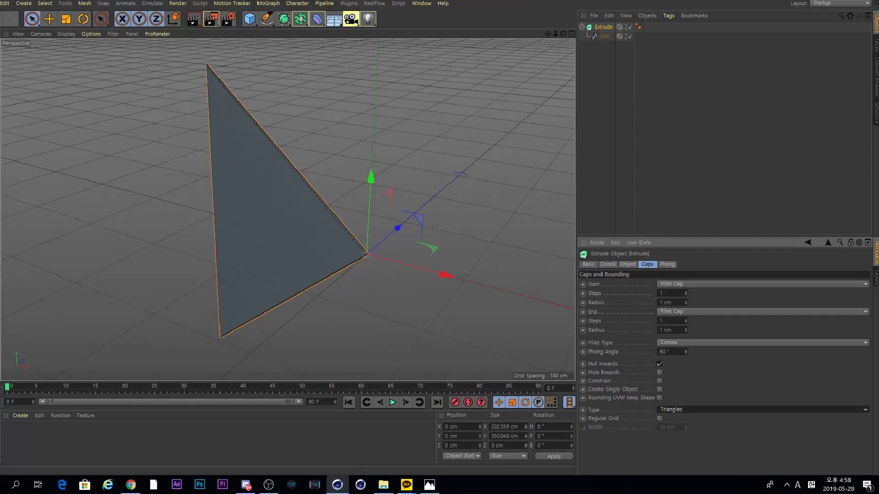
click(662, 420)
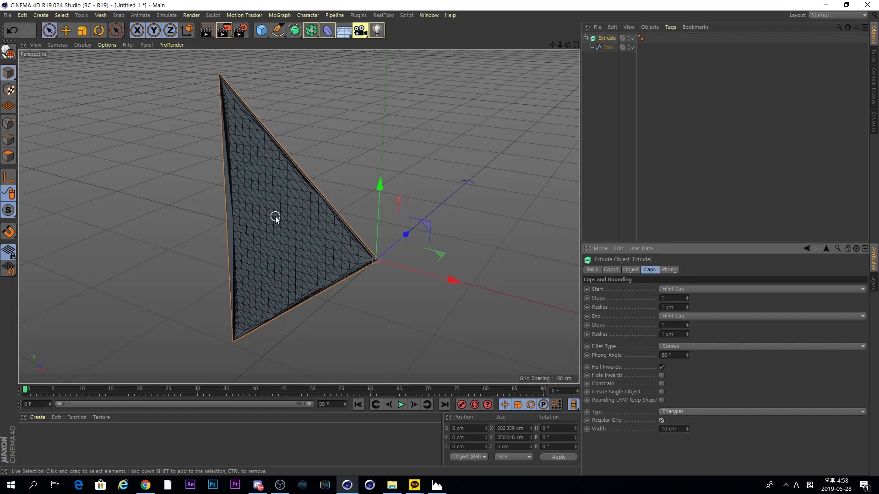
Inspect the cap's triangular mesh and change the Extrude object's cap type to Quadrangles.
scroll(277, 216, up, 6)
mouse_move(279, 216)
alt+mouse_down()
mouse_move(304, 232)
mouse_move(345, 211)
mouse_move(312, 201)
alt+mouse_up()
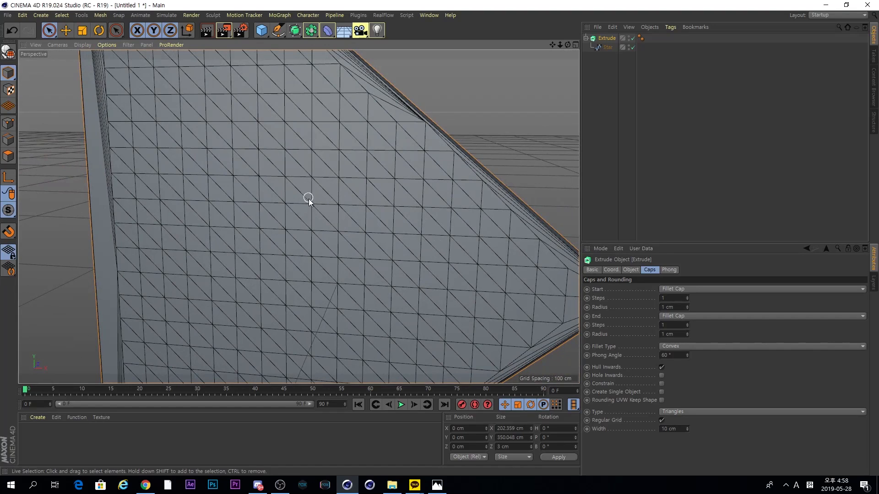
scroll(313, 204, down, 8)
alt+drag(325, 240, 283, 257)
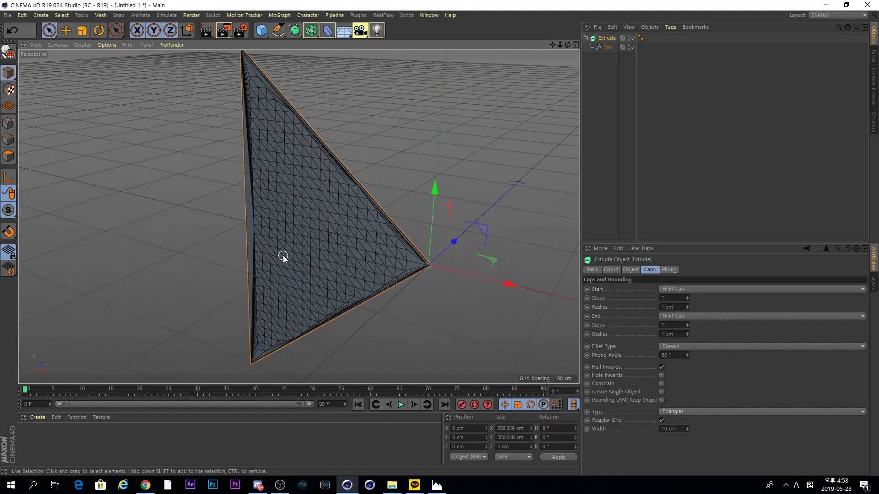
click(694, 411)
click(689, 427)
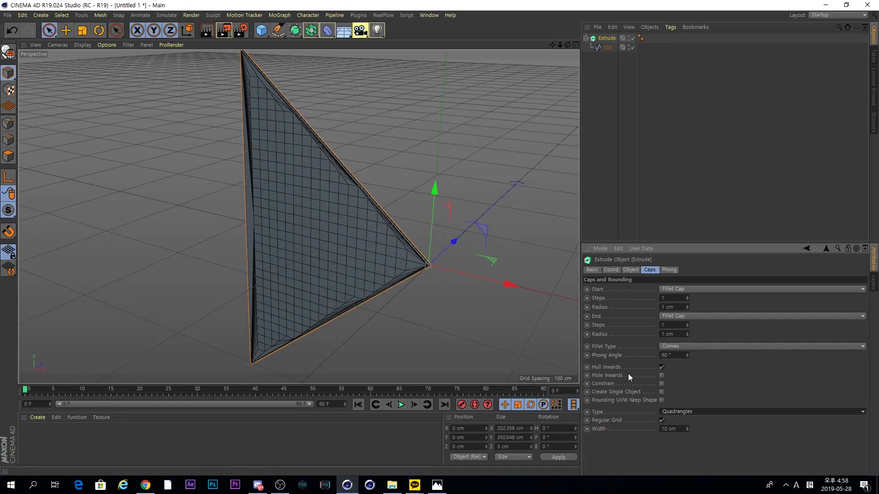
Set the regular grid width of the Extrude object's caps to 4 cm.
click(677, 429)
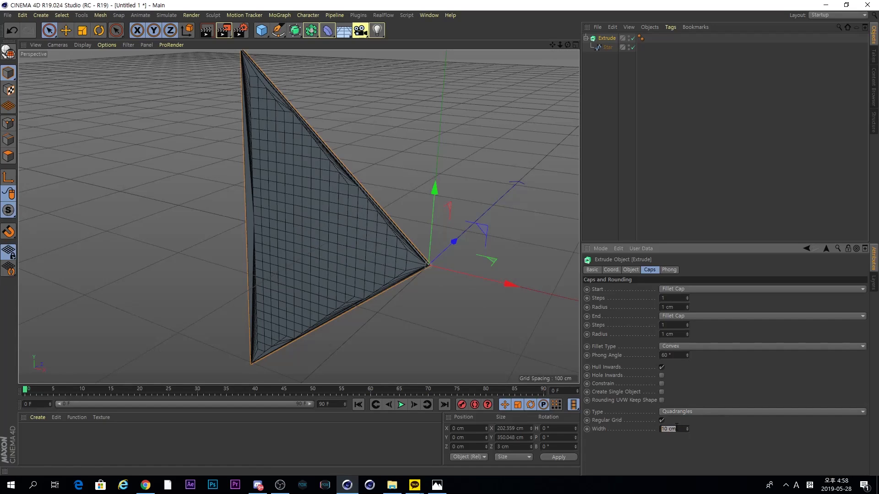
scroll(329, 238, up, 5)
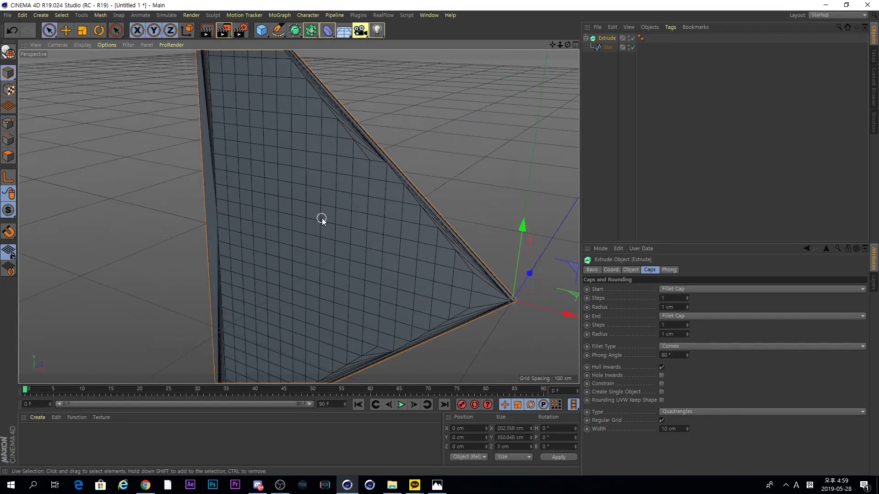
scroll(349, 231, down, 6)
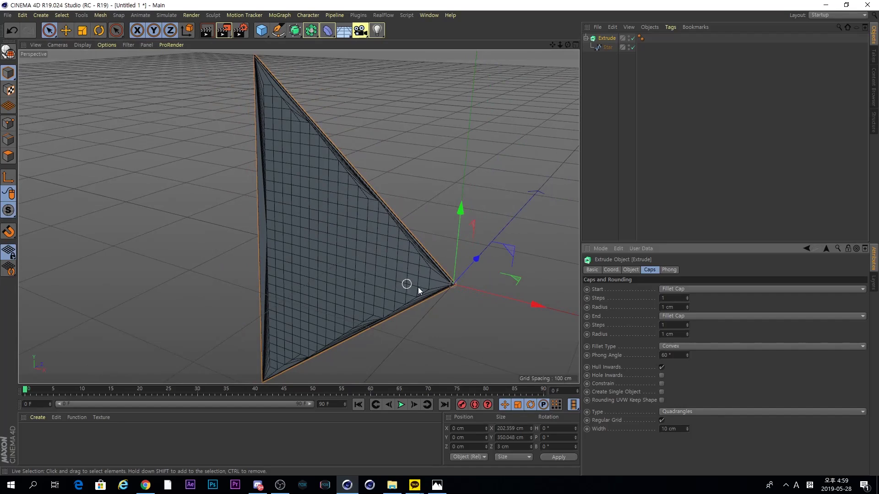
click(675, 429)
text(4)
key(Return)
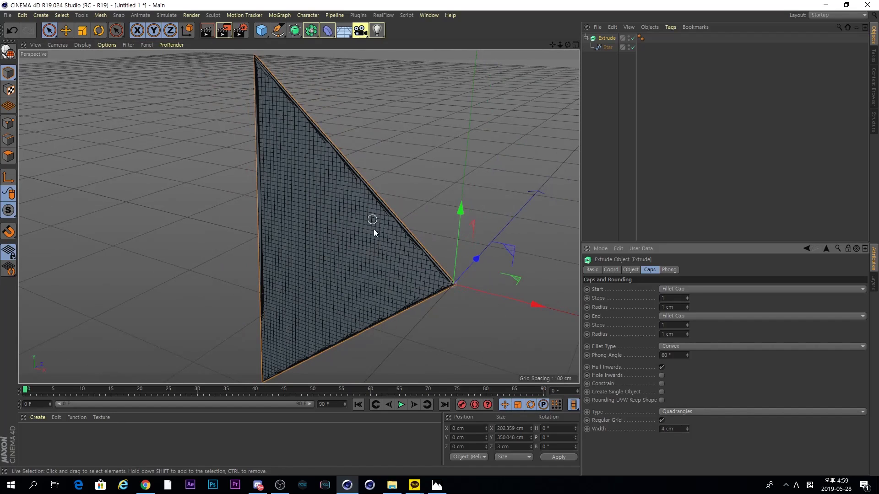
Add a Bend deformer to the scene alongside the extruded triangle.
alt+drag(348, 270, 367, 273)
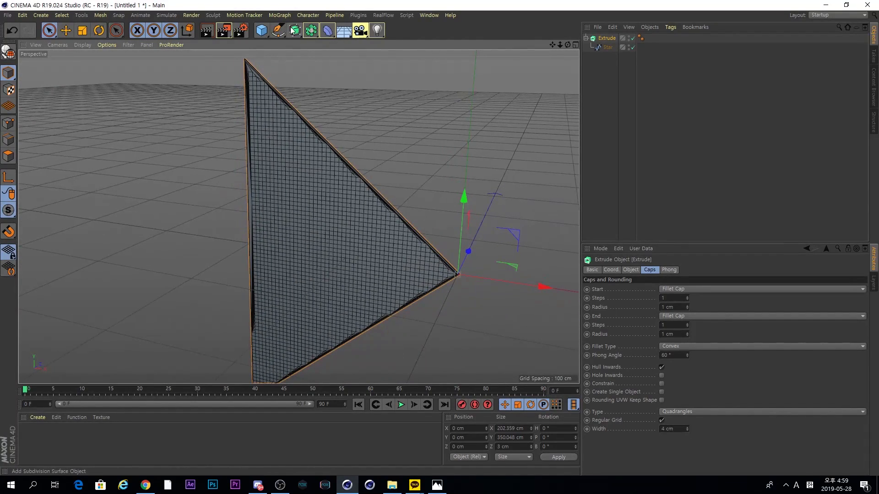
click(328, 30)
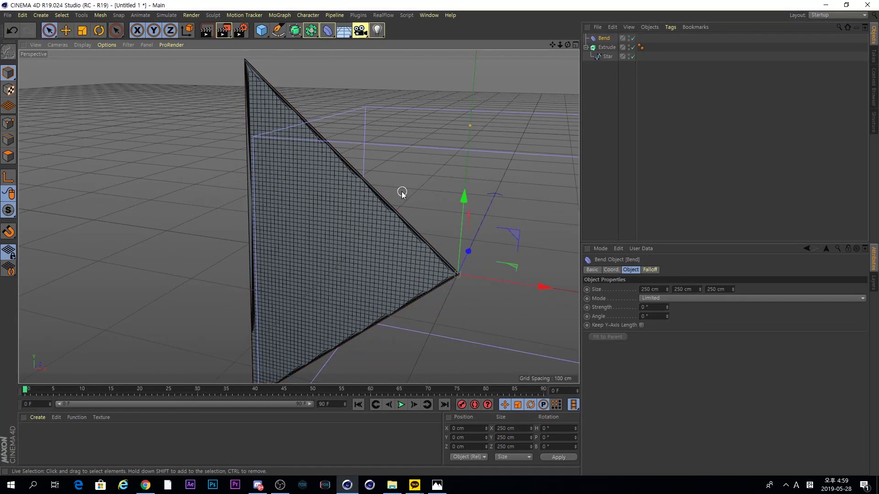
scroll(402, 193, down, 4)
alt+middle_drag(461, 205, 390, 191)
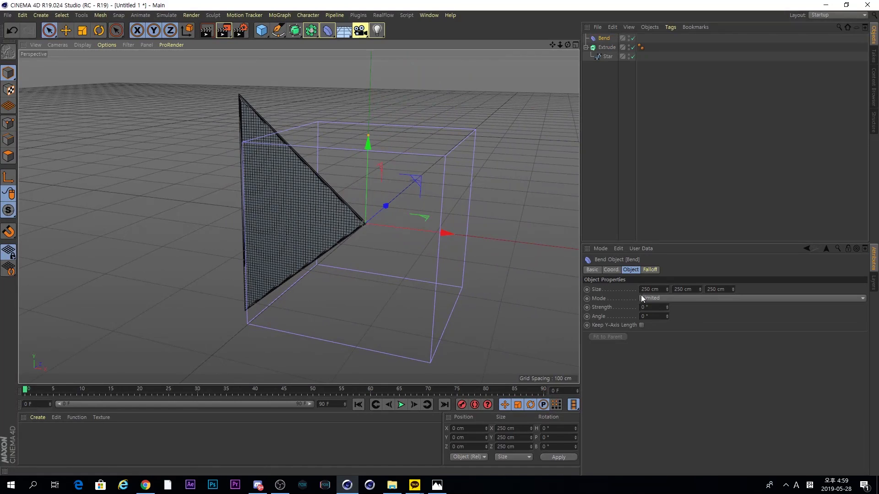
Try a strength of 33° on the Bend deformer and undo it.
drag(667, 307, 666, 291)
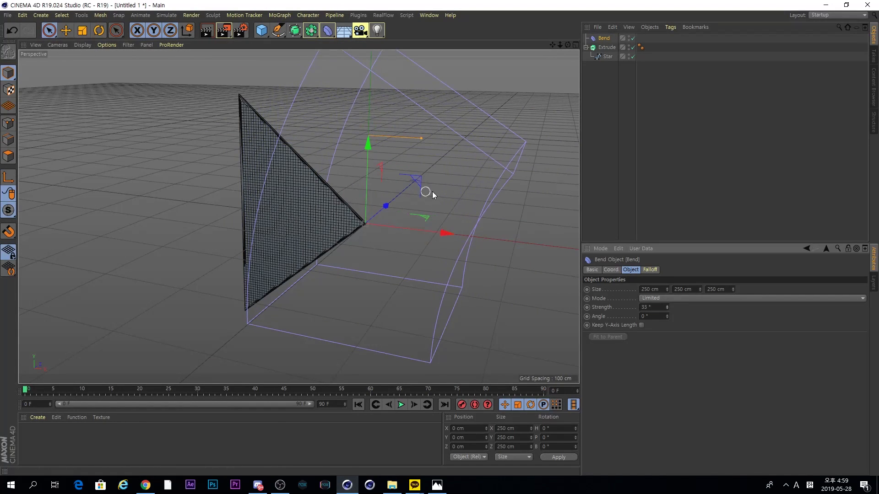
key(ctrl+z)
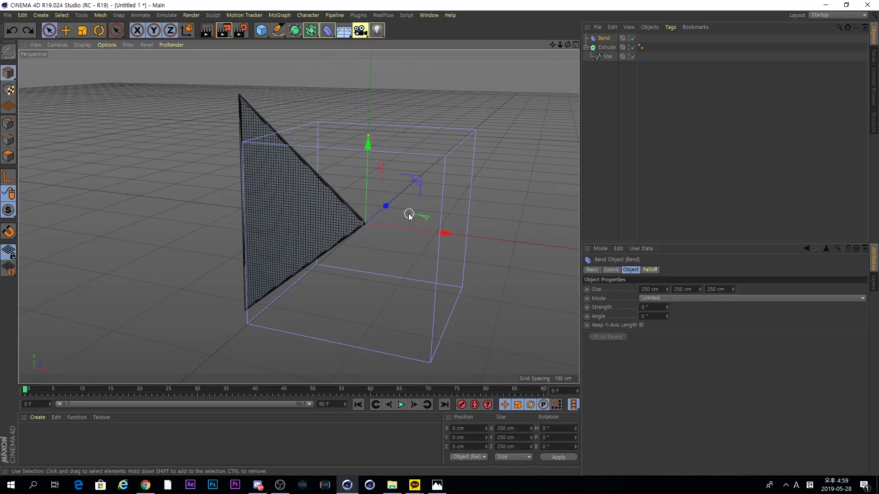
Rotate the Bend deformer's heading to -90°.
key(r)
drag(389, 238, 281, 235)
key(space)
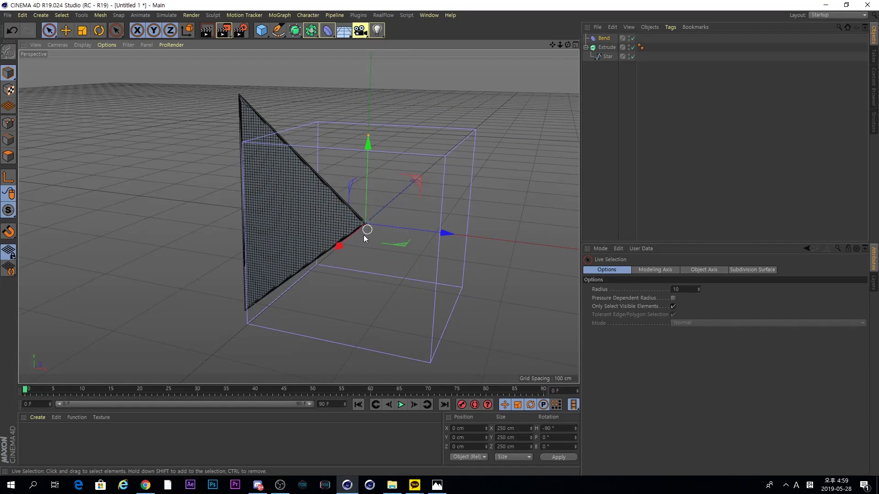
Try changing the strength of the rotated Bend deformer and undo it.
click(604, 38)
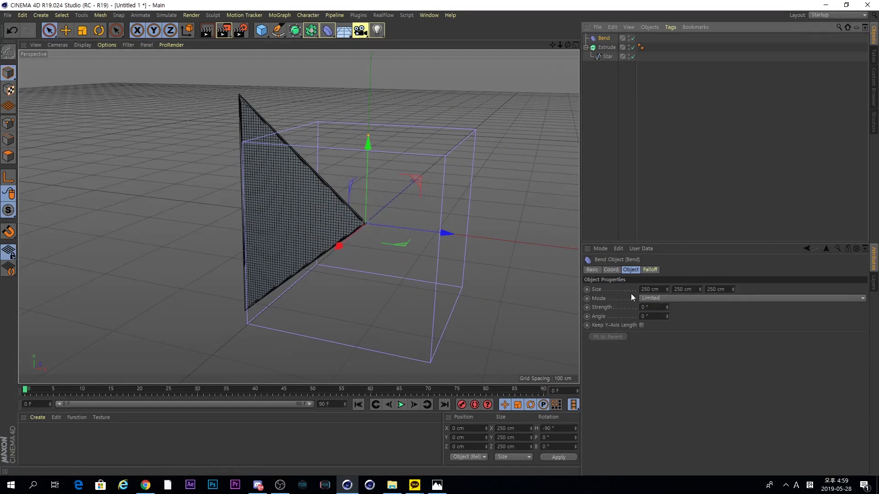
drag(667, 305, 667, 304)
key(ctrl+z)
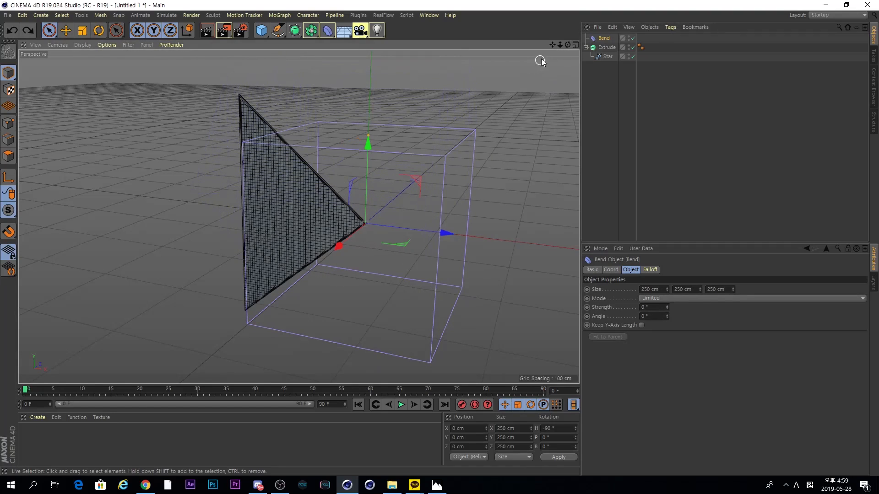
click(585, 48)
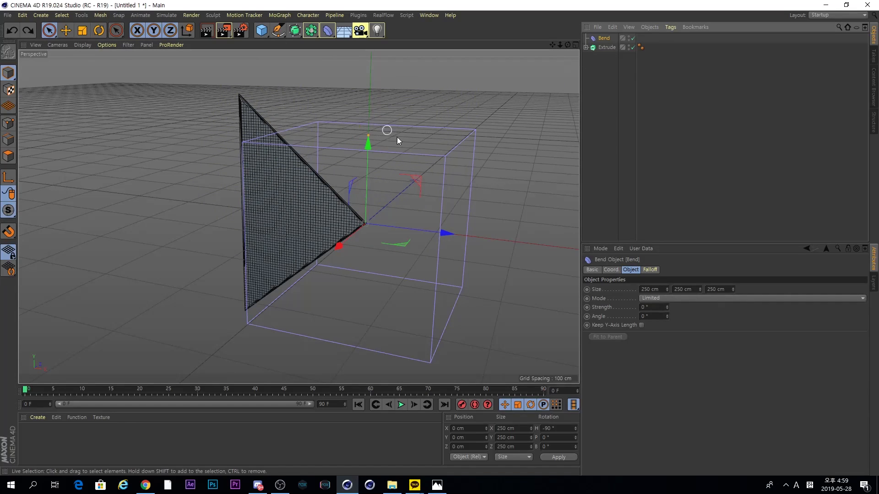
click(600, 41)
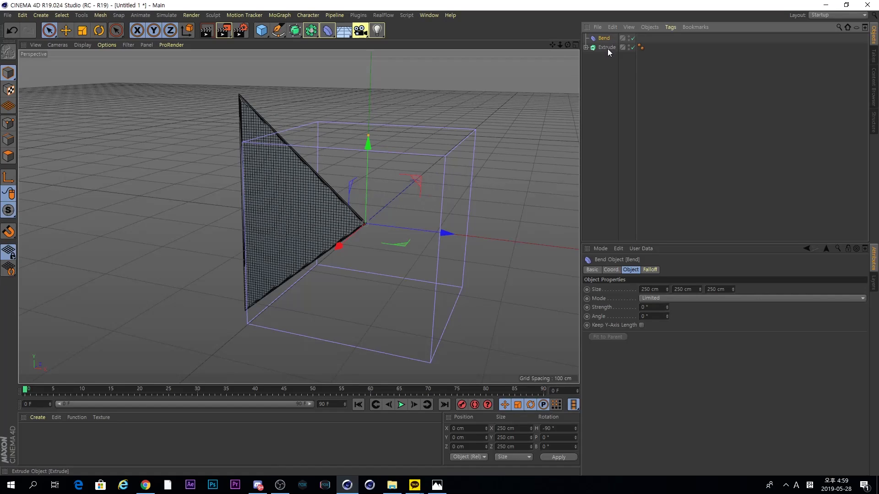
click(586, 47)
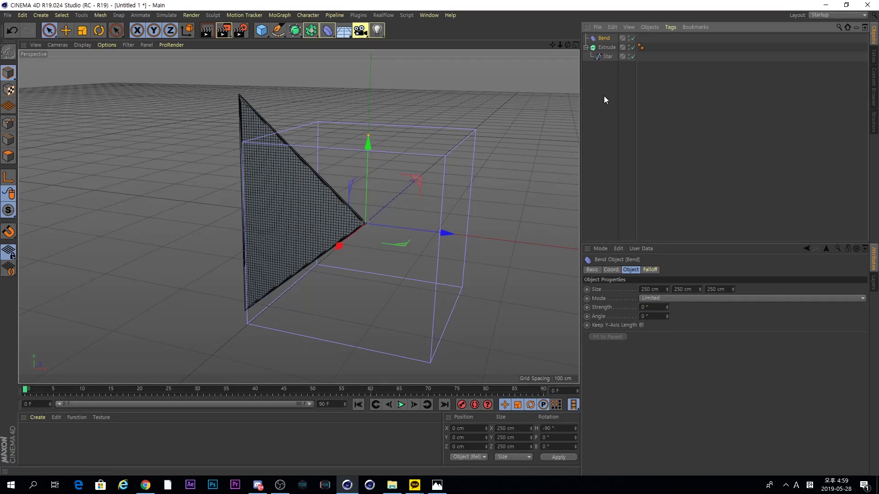
click(585, 47)
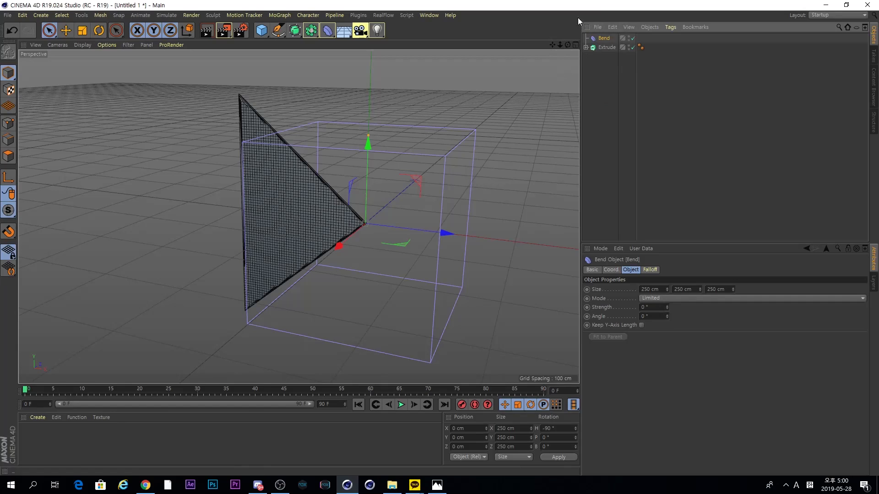
Group the Extrude object into a Null and place the Bend deformer inside it, below Extrude.
right_click(600, 48)
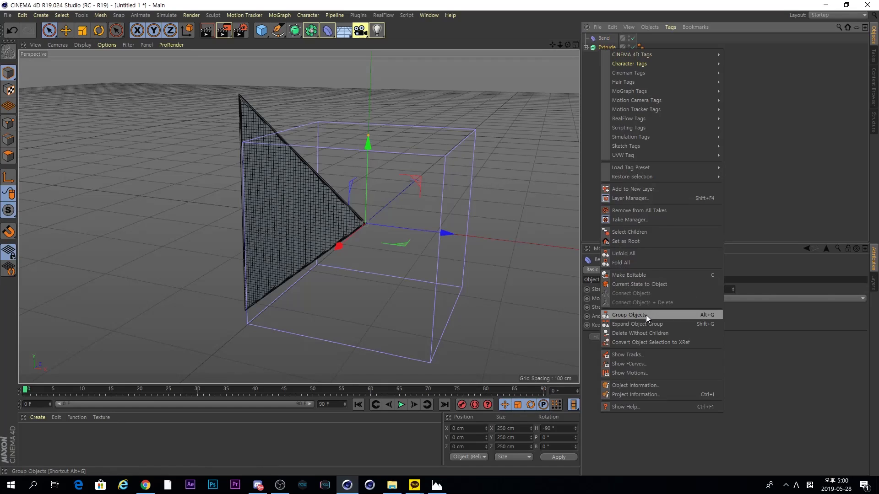
click(673, 315)
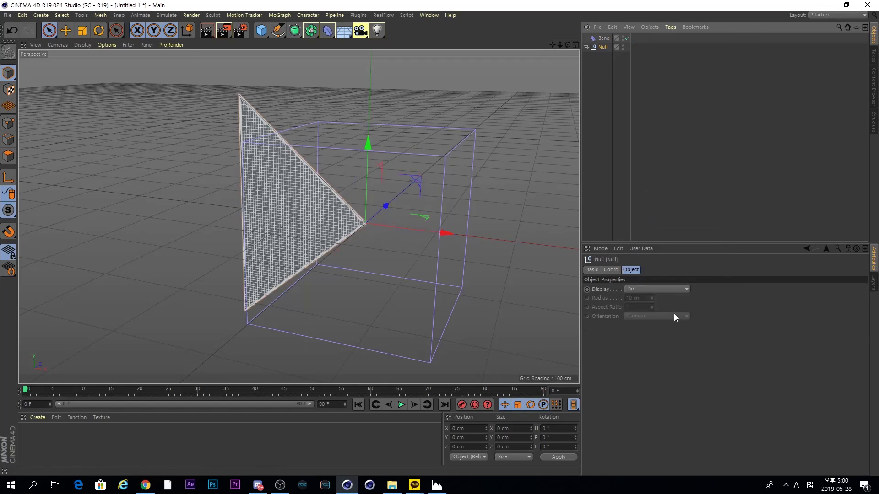
click(586, 48)
drag(603, 38, 605, 62)
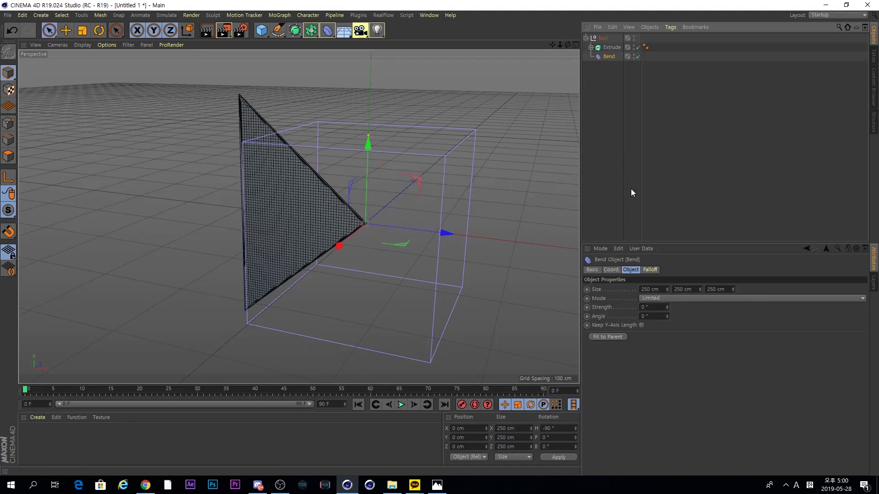
Set the Bend deformer's strength to 180° and view the bent triangle from another side.
drag(667, 307, 667, 306)
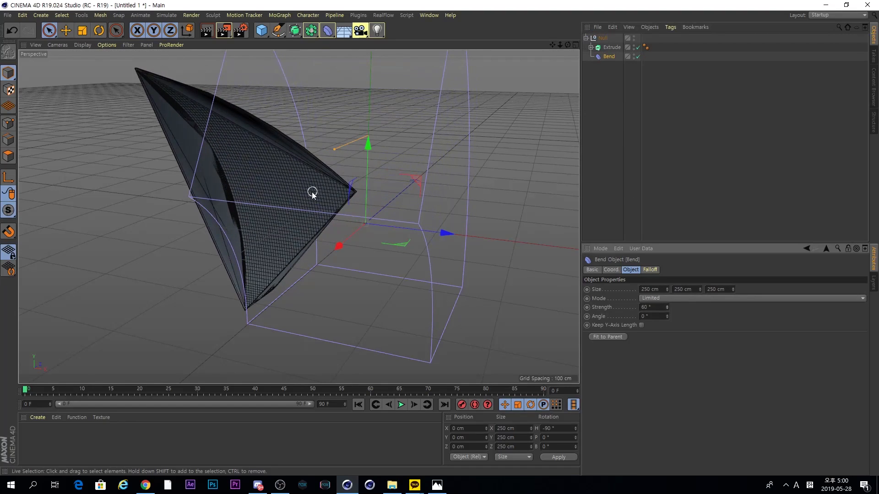
drag(649, 309, 640, 305)
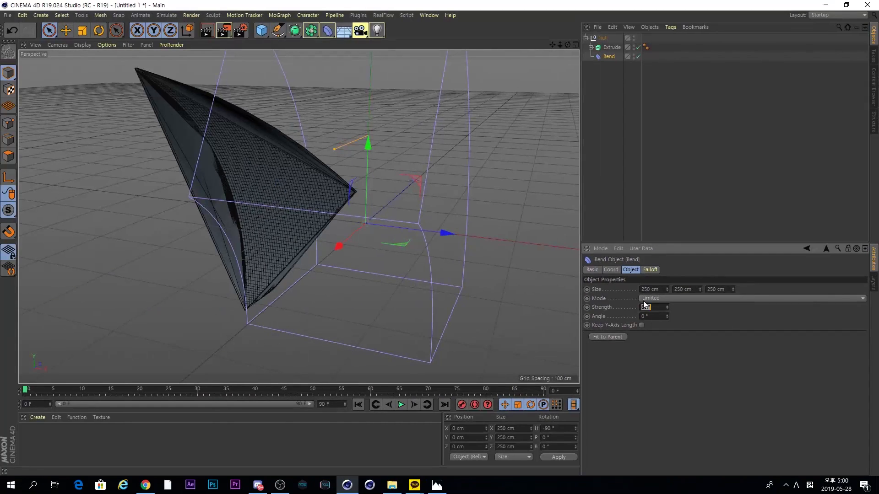
text(180)
key(Return)
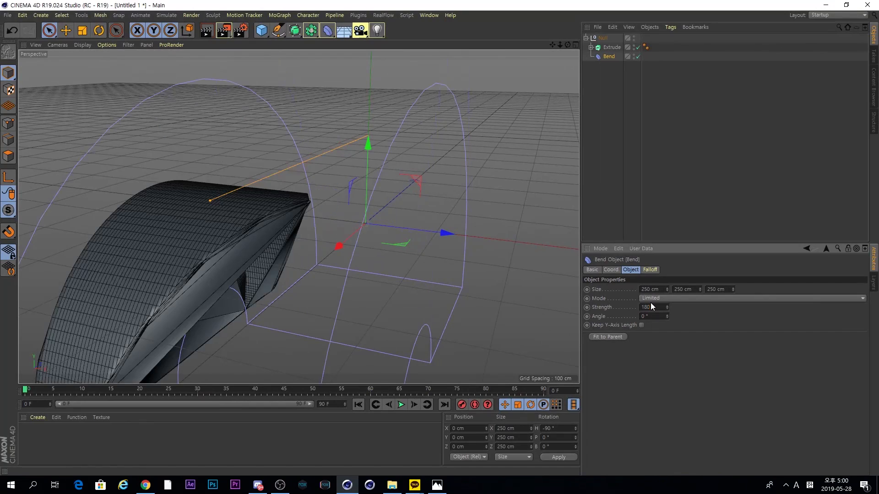
alt+drag(369, 223, 325, 155)
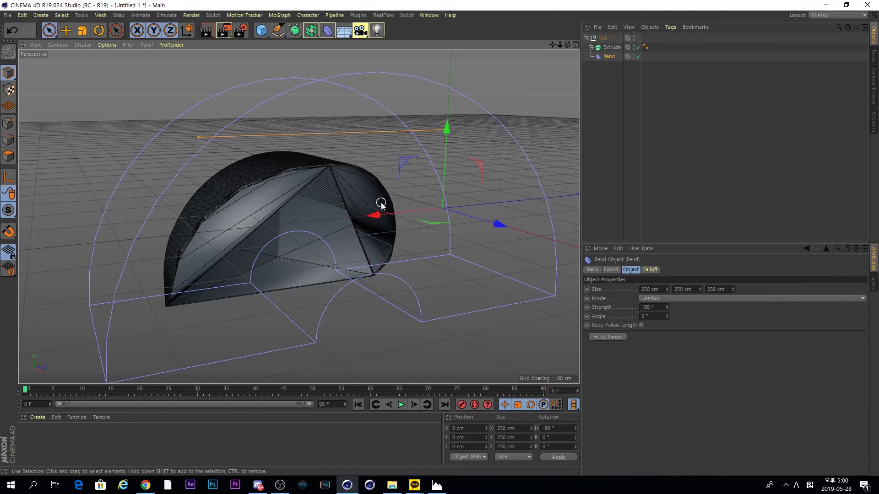
Reset the Bend deformer's strength to 0° to flatten the triangle.
scroll(337, 220, up, 2)
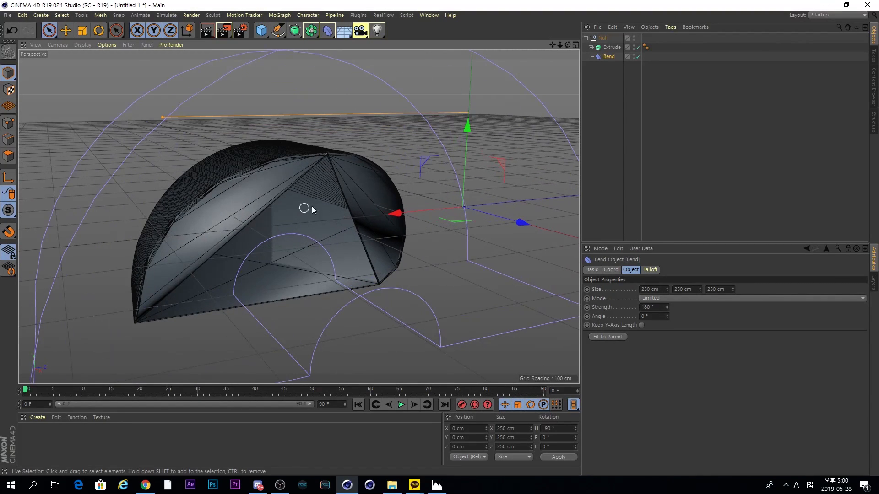
alt+drag(293, 252, 298, 274)
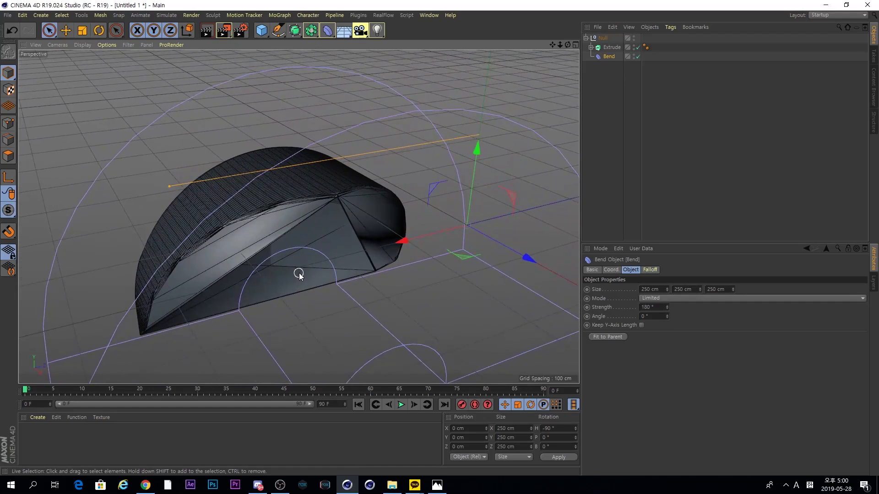
double_click(661, 306)
text(0)
key(Return)
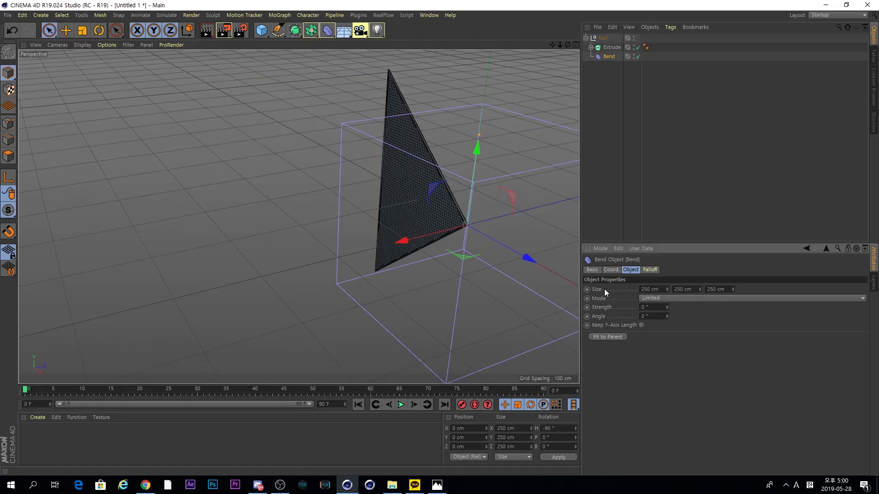
Set the Star spline's intermediate points to Subdivided with a maximum length of 4 cm.
scroll(388, 118, up, 6)
alt+drag(380, 141, 377, 226)
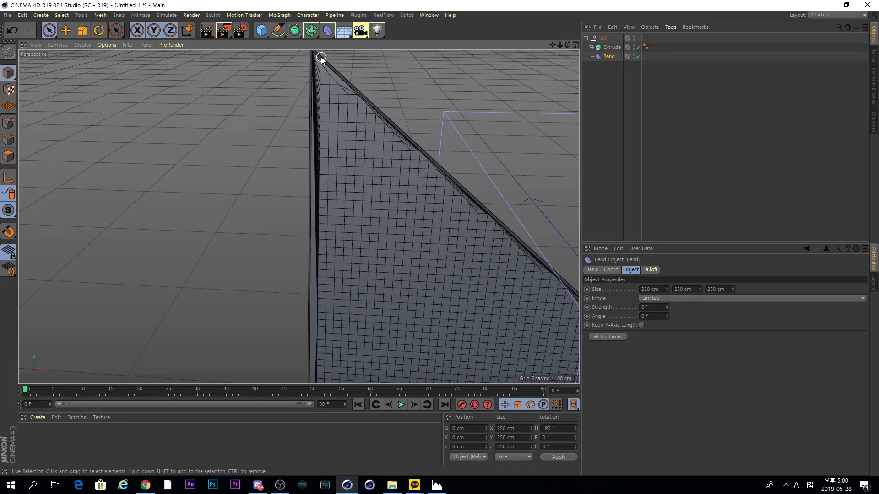
alt+drag(418, 295, 248, 265)
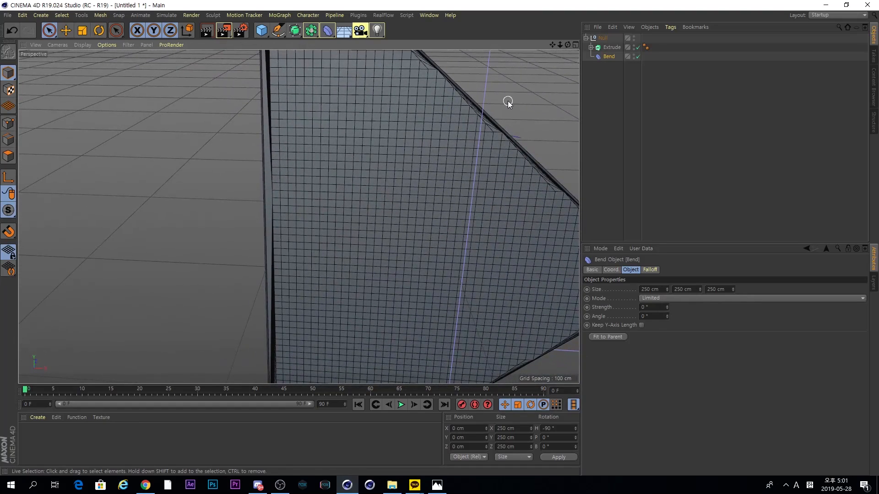
click(609, 49)
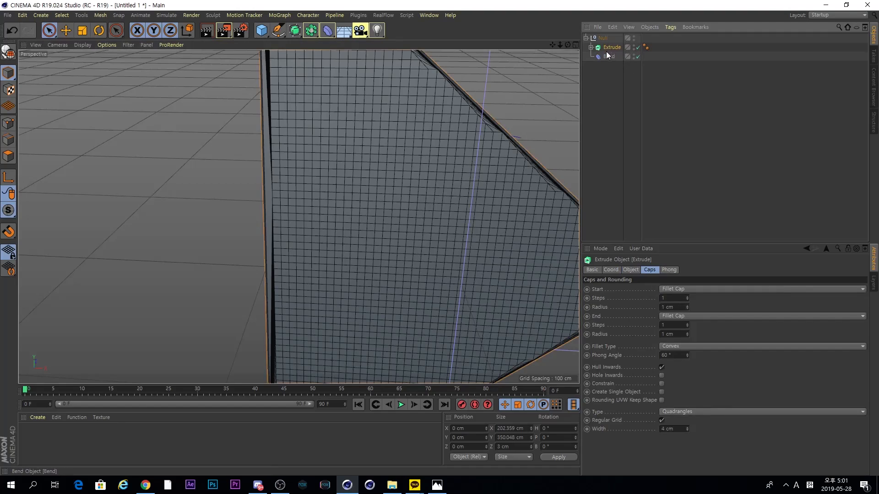
click(591, 48)
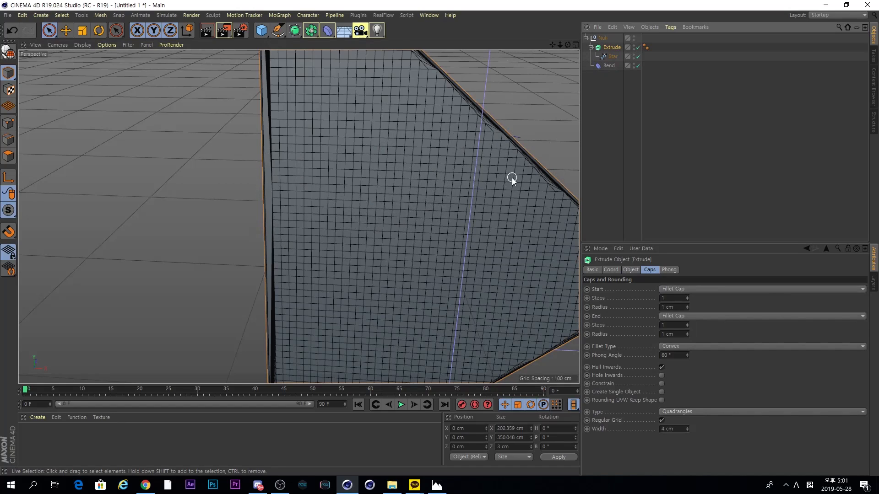
click(613, 56)
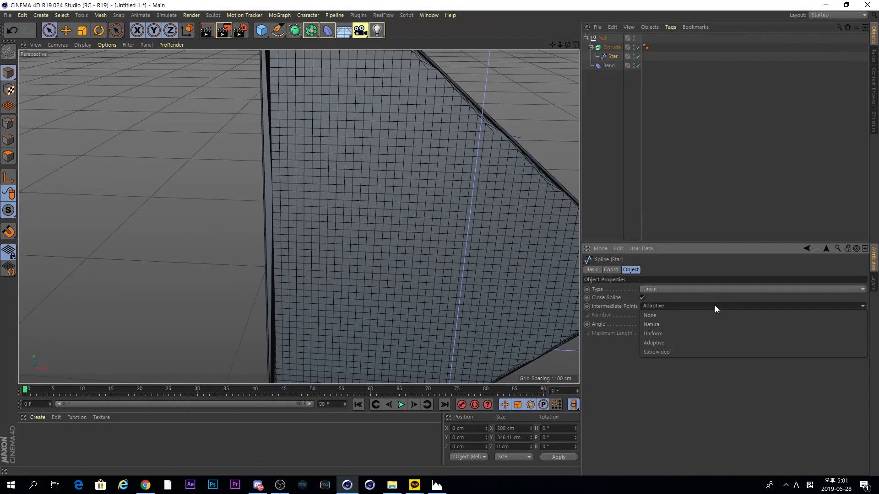
click(714, 306)
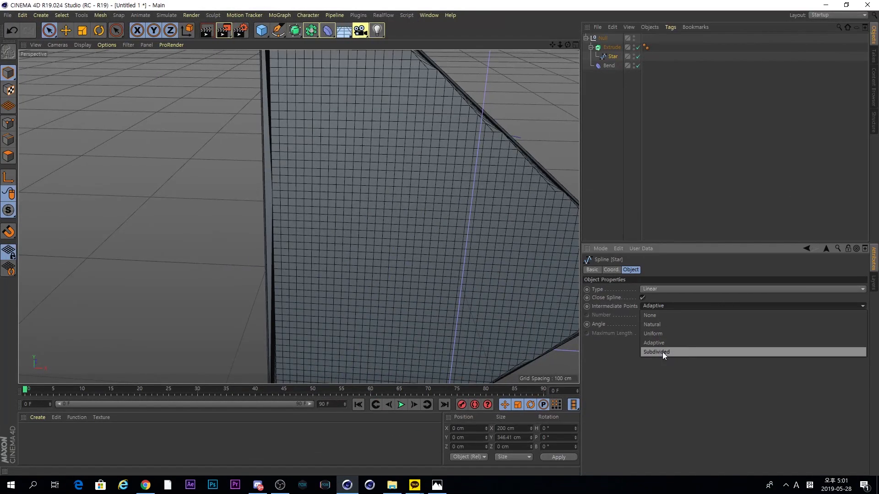
click(672, 352)
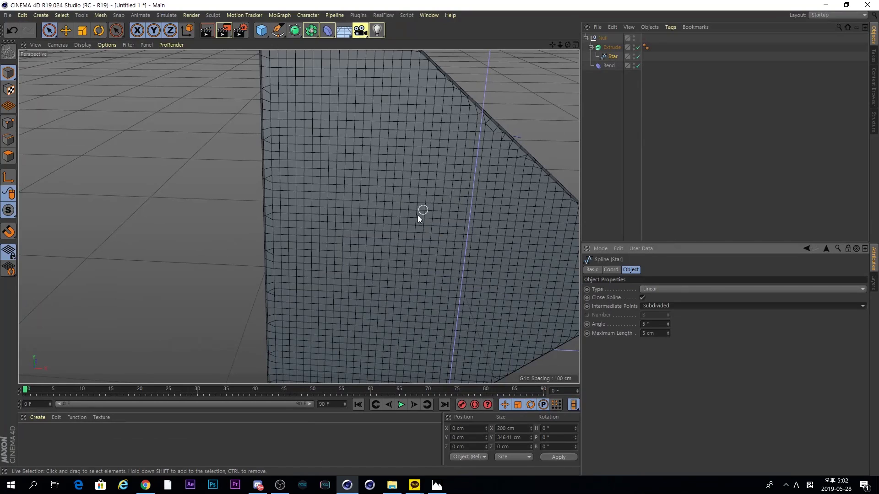
double_click(654, 333)
text(4)
key(Return)
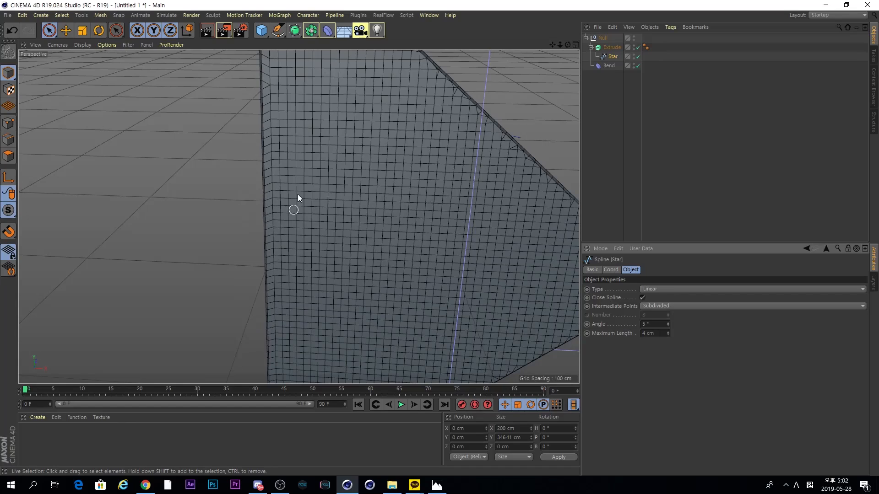
Set the Bend deformer's strength to 180° and inspect the curled triangle.
click(626, 153)
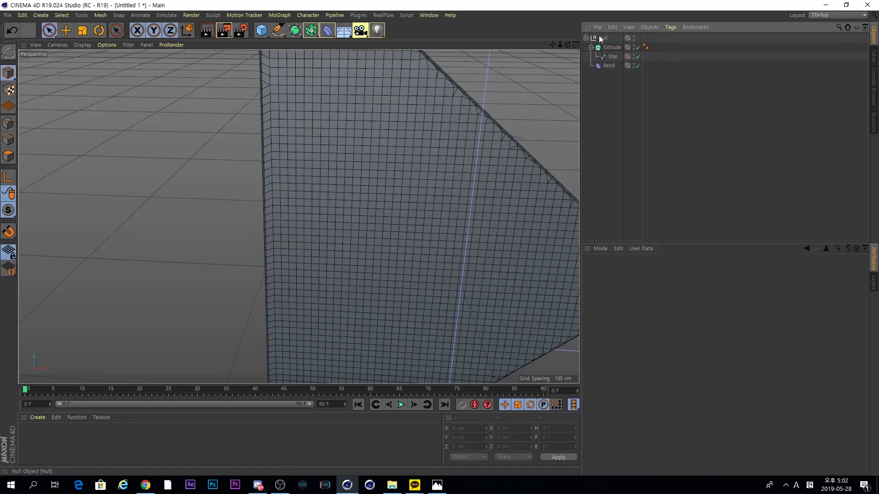
click(590, 47)
click(607, 57)
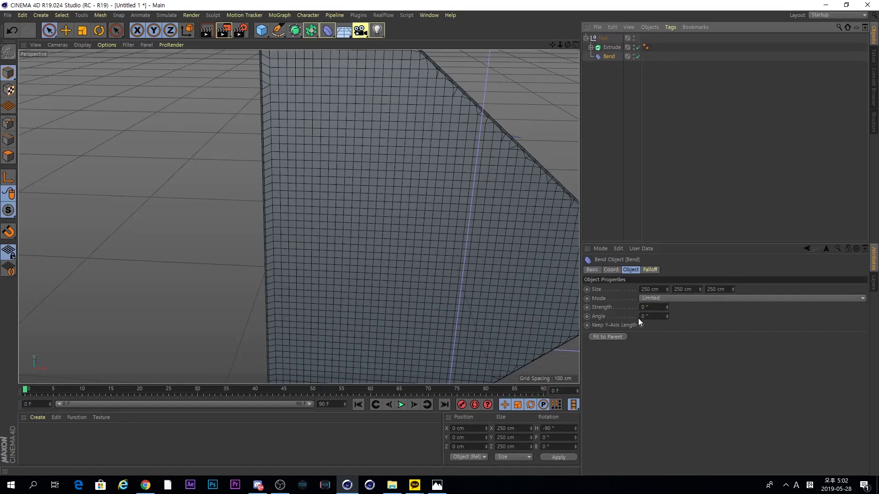
drag(653, 307, 627, 308)
text(180)
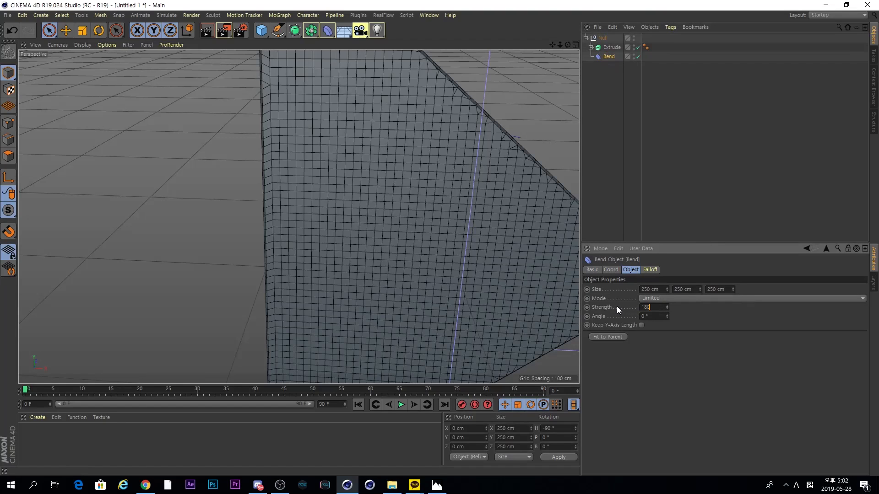
key(Return)
scroll(262, 265, down, 8)
alt+drag(299, 293, 310, 267)
alt+middle_drag(310, 268, 319, 224)
scroll(323, 271, up, 6)
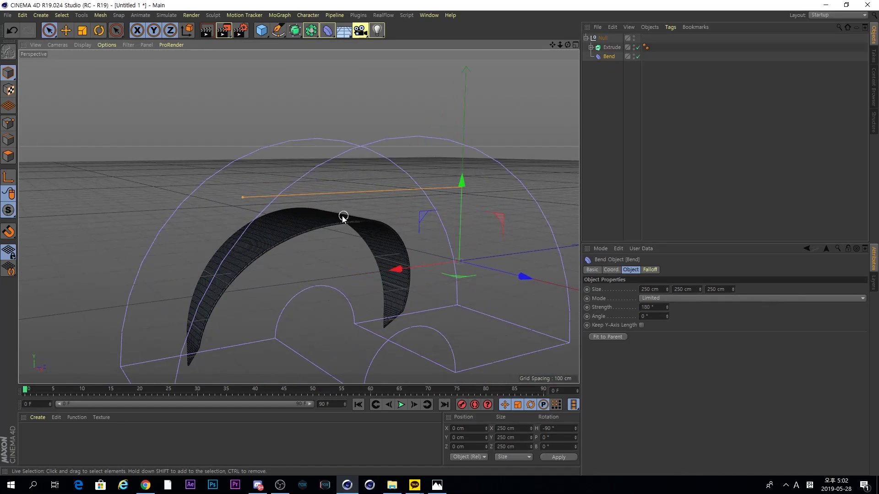
alt+drag(340, 292, 380, 225)
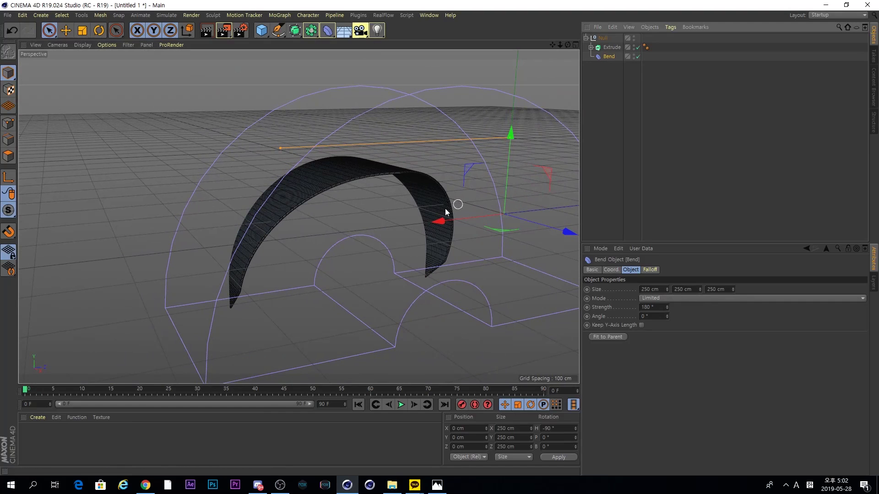
alt+drag(373, 244, 356, 238)
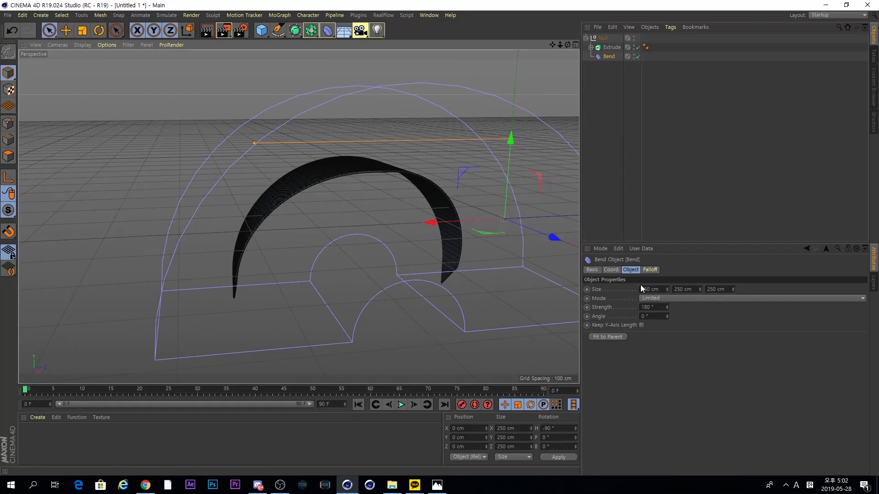
Set the Bend deformer's X size to 0 cm and view the bend from the side.
click(658, 288)
text(0)
key(Return)
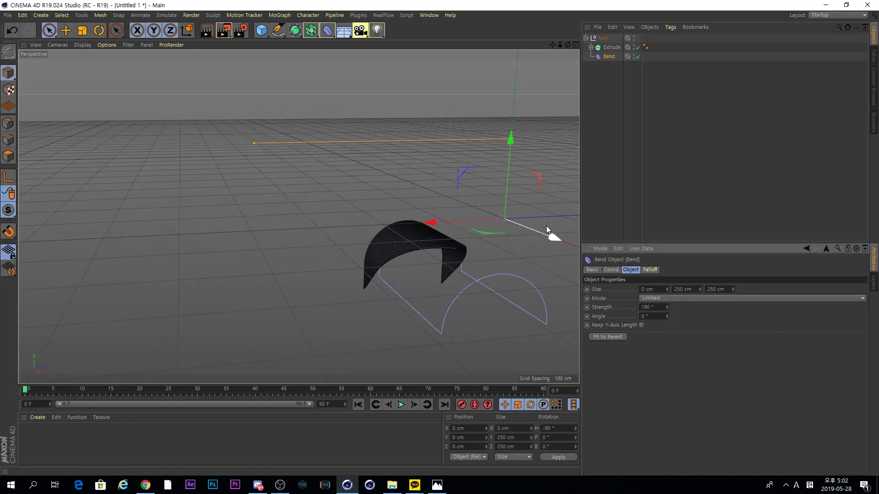
scroll(419, 291, up, 6)
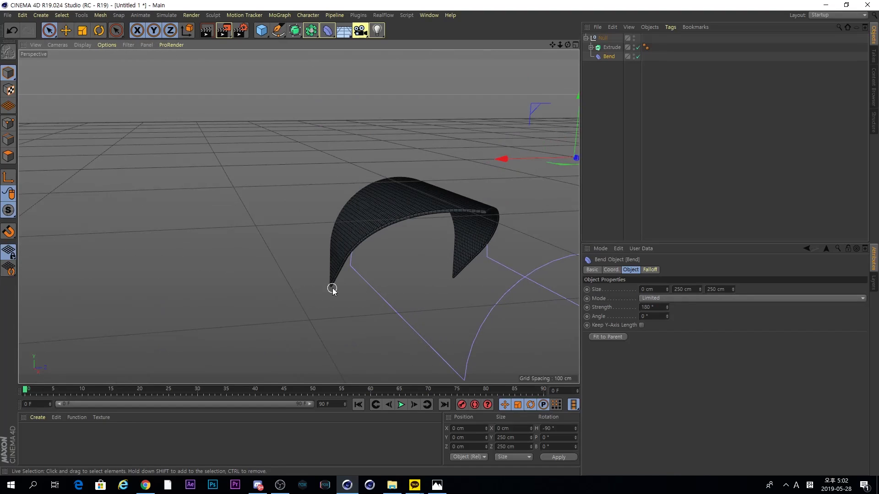
alt+drag(355, 278, 399, 262)
alt+middle_drag(399, 261, 354, 259)
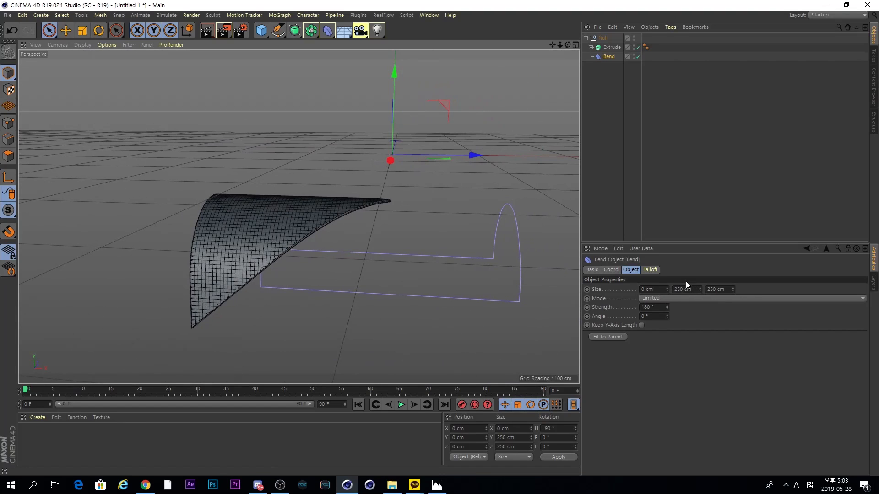
Reduce the Bend deformer's Y size to 136 cm, checking the curl from several sides.
drag(700, 290, 700, 285)
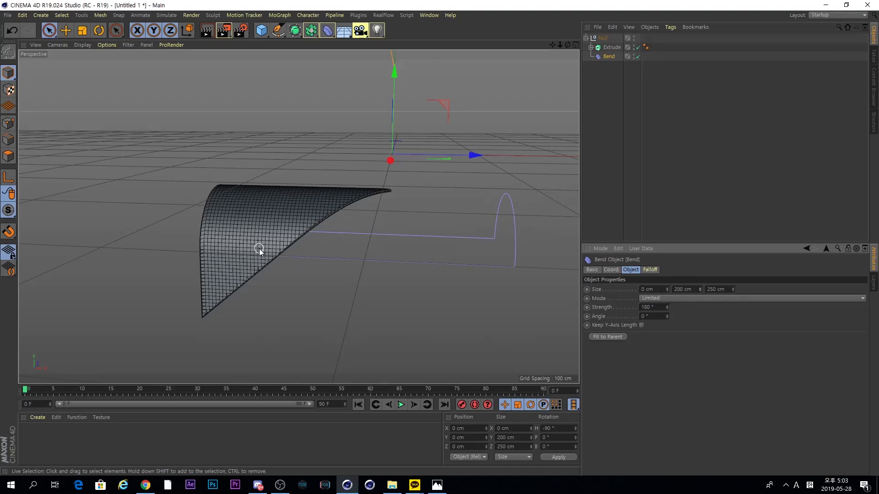
alt+drag(328, 216, 231, 214)
drag(699, 291, 699, 289)
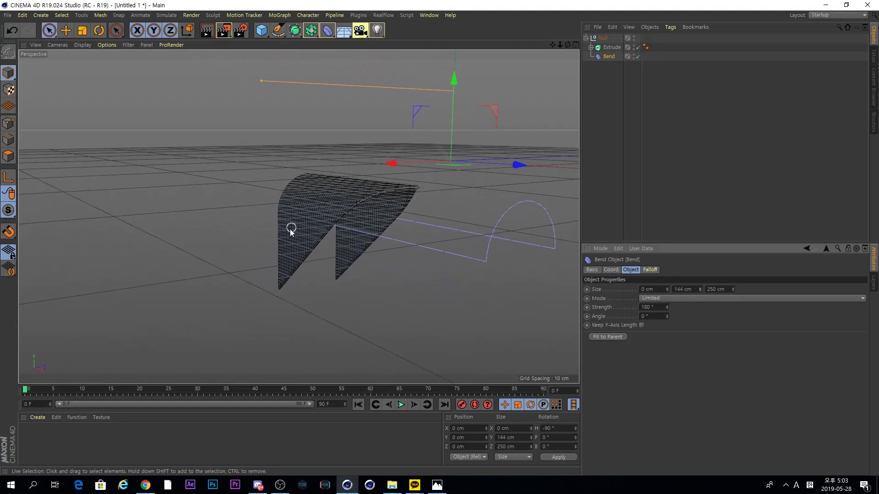
alt+drag(313, 219, 265, 242)
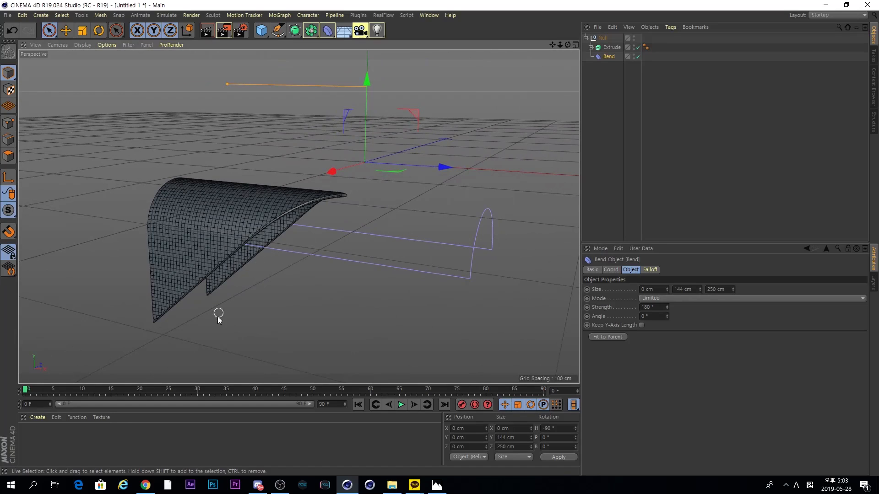
click(699, 292)
click(700, 291)
click(700, 291)
click(700, 291)
click(700, 291)
click(700, 291)
click(700, 291)
click(701, 291)
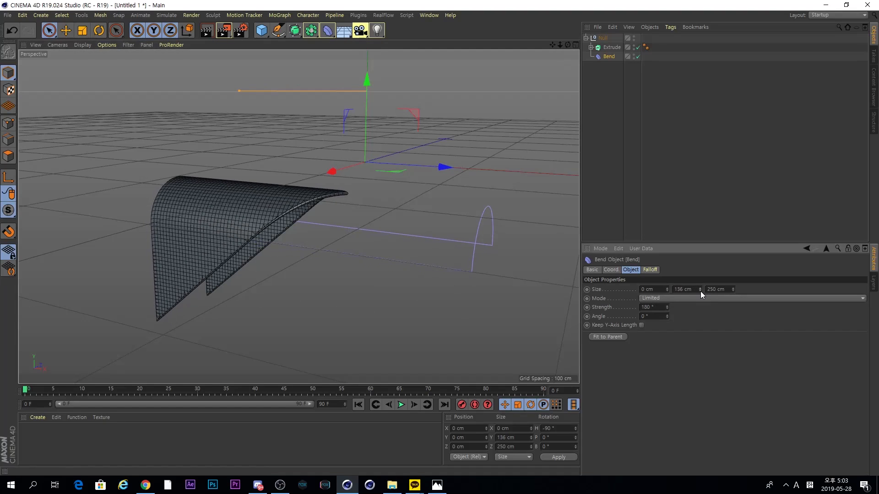
alt+drag(263, 239, 256, 331)
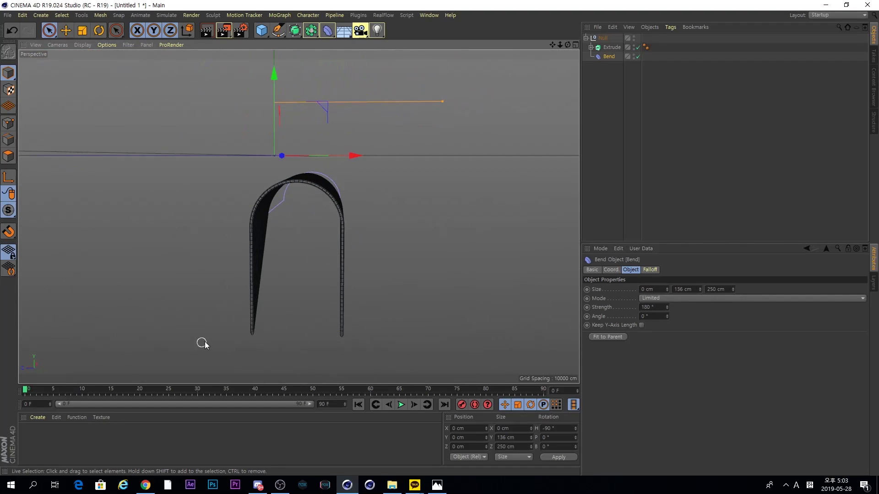
alt+drag(451, 257, 196, 241)
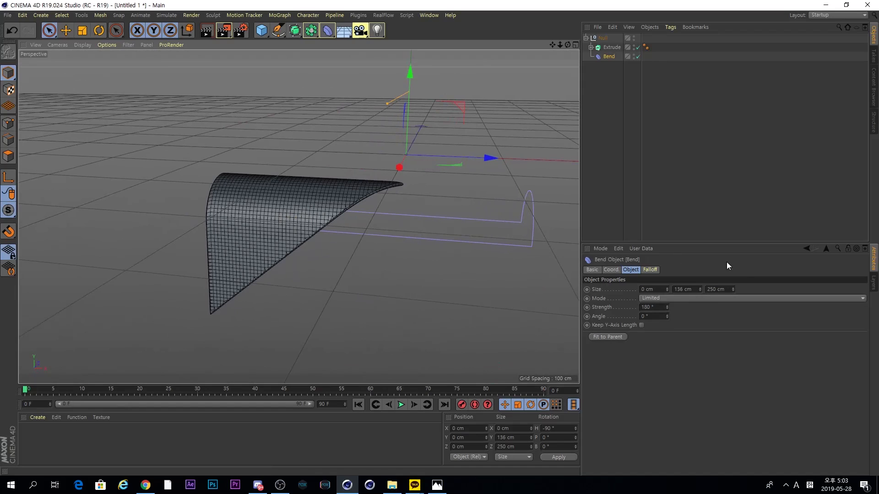
Set the Bend deformer's X position to -90 cm and check its placement around the triangle.
click(612, 271)
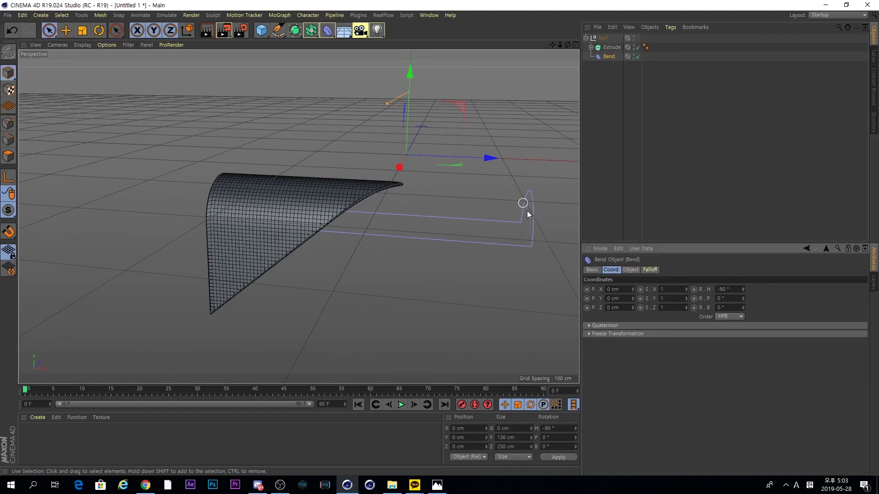
alt+drag(359, 260, 389, 267)
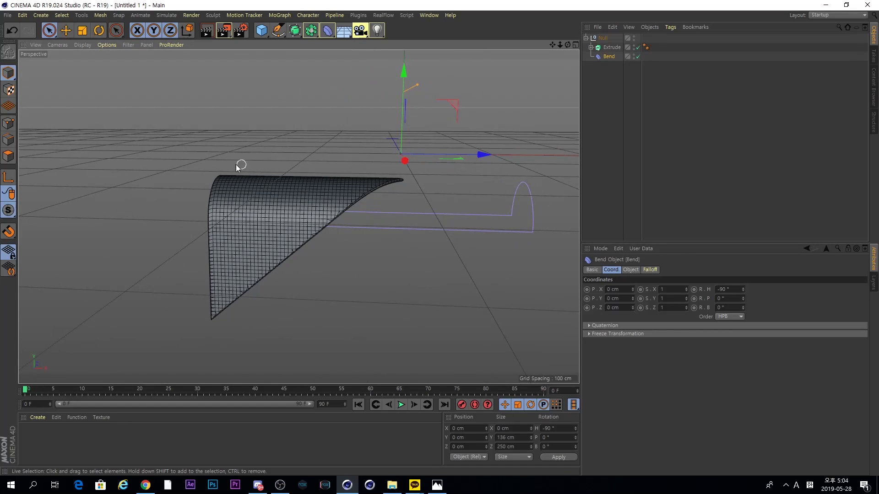
click(627, 288)
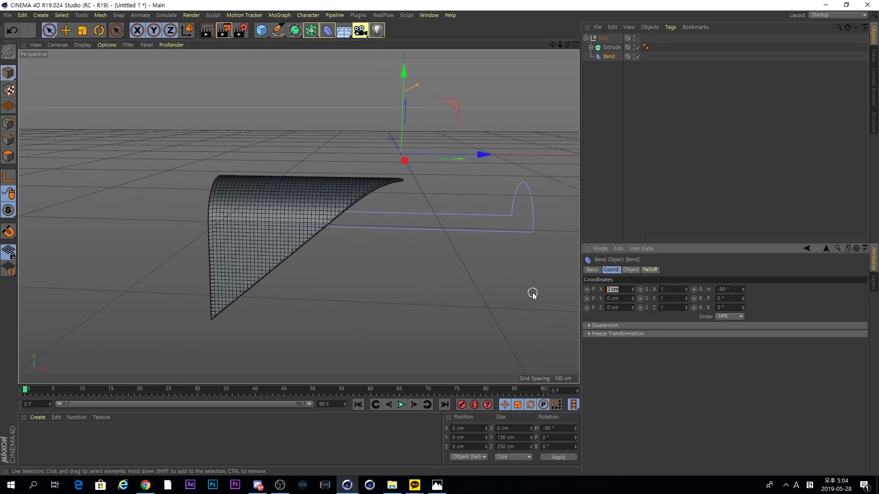
text(-90)
key(Return)
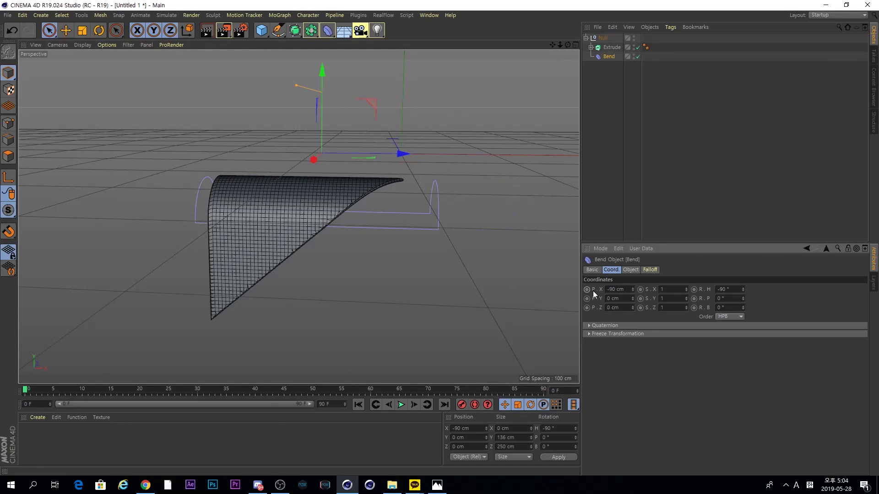
alt+drag(325, 177, 324, 210)
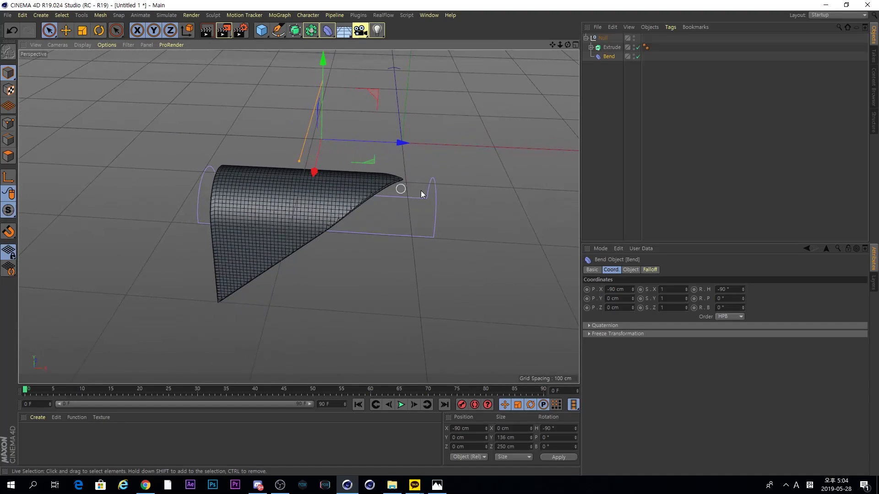
alt+drag(217, 183, 306, 188)
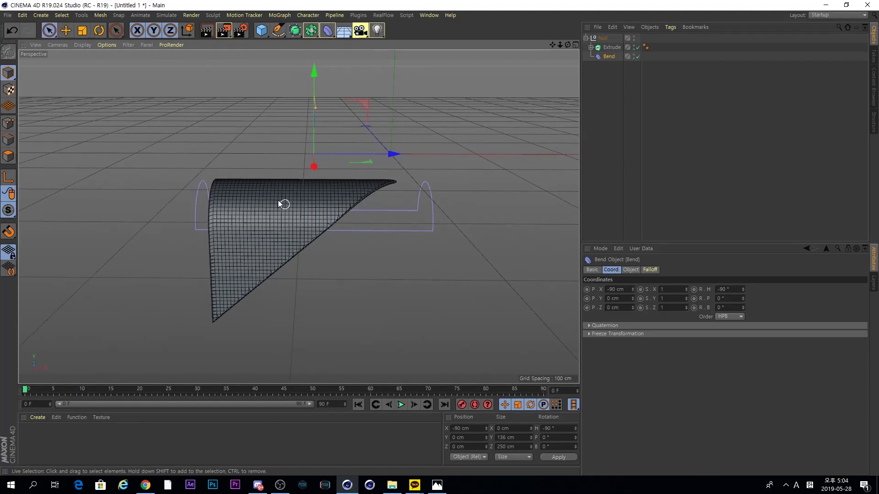
alt+drag(334, 160, 267, 197)
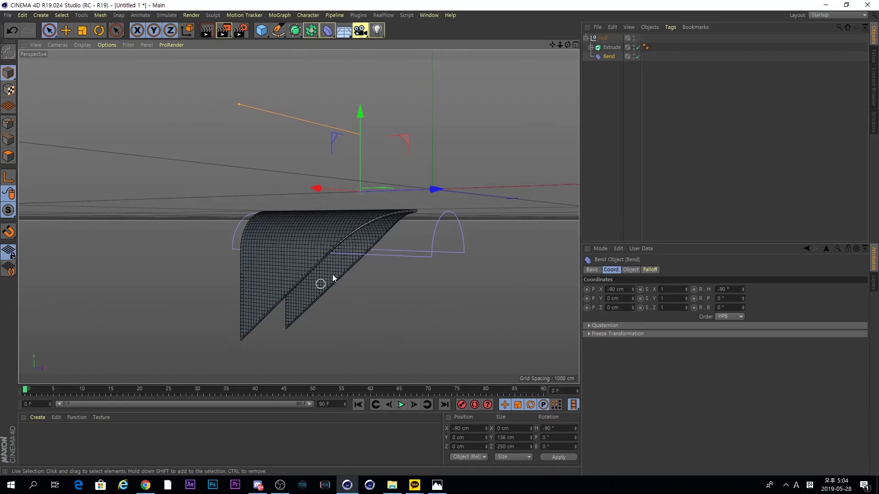
alt+drag(371, 295, 385, 318)
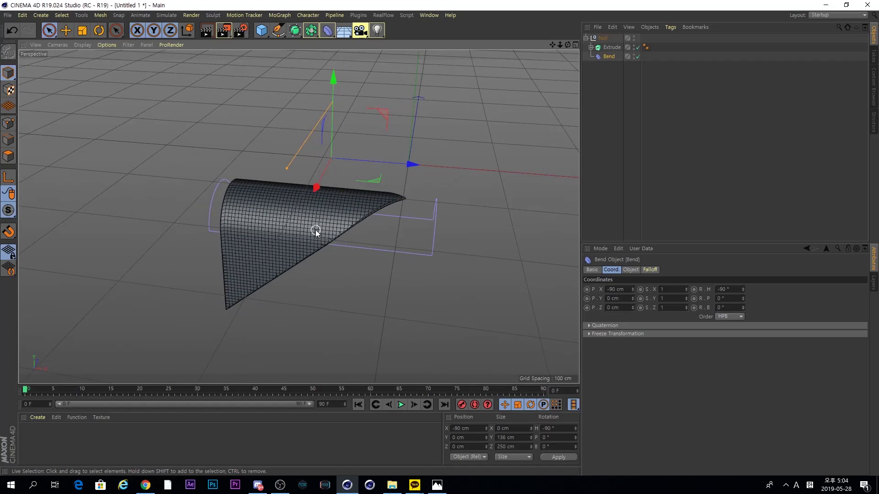
Set the Bend deformer's Y position to 90 cm and check the curl from the front.
double_click(627, 297)
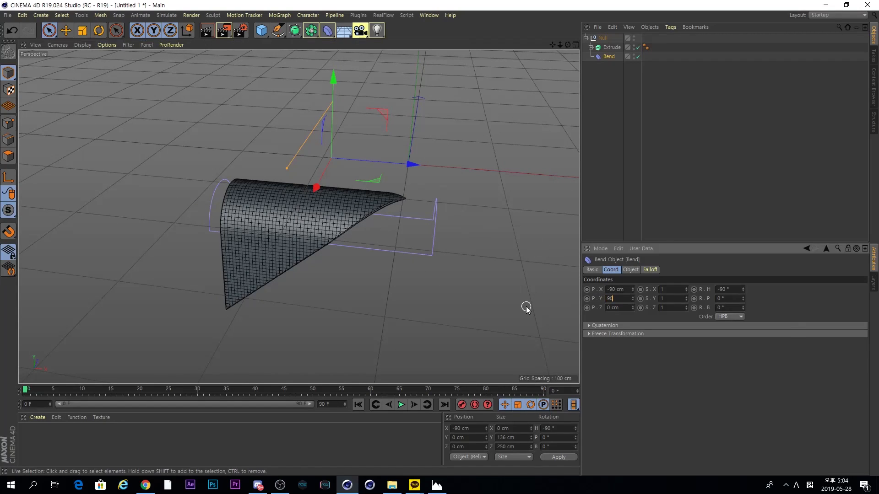
text(90)
key(Return)
alt+drag(360, 170, 294, 155)
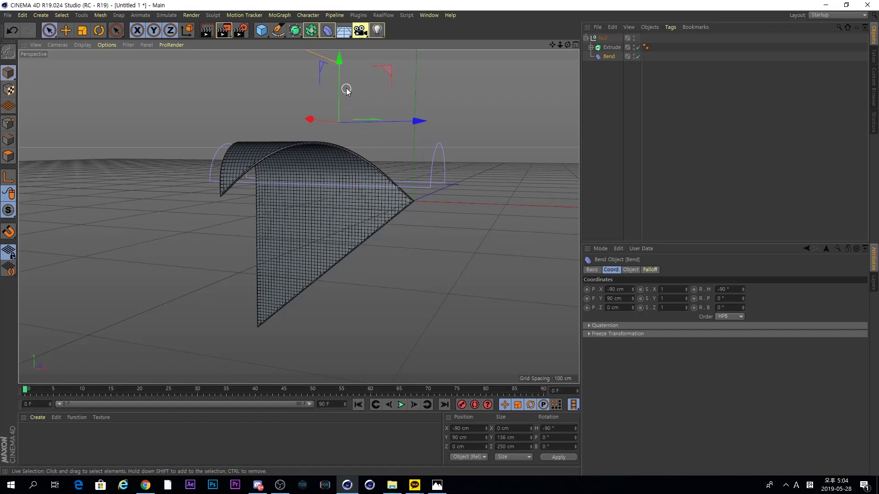
Try lowering the Bend deformer along its Y axis and undo each move.
drag(340, 73, 448, 310)
key(ctrl+z)
drag(337, 84, 332, 153)
key(ctrl+z)
Rotate the Bend deformer's pitch to 50° so the triangle curls diagonally.
key(r)
drag(383, 100, 344, 86)
alt+drag(407, 162, 419, 252)
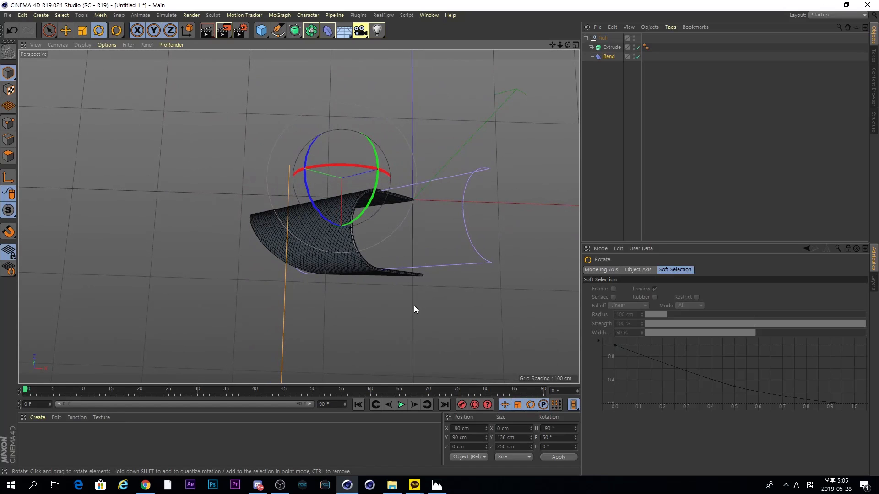
Reduce the Bend deformer's pitch rotation to 47° and check the curled blade from several sides.
key(space)
click(610, 56)
alt+drag(480, 212, 353, 185)
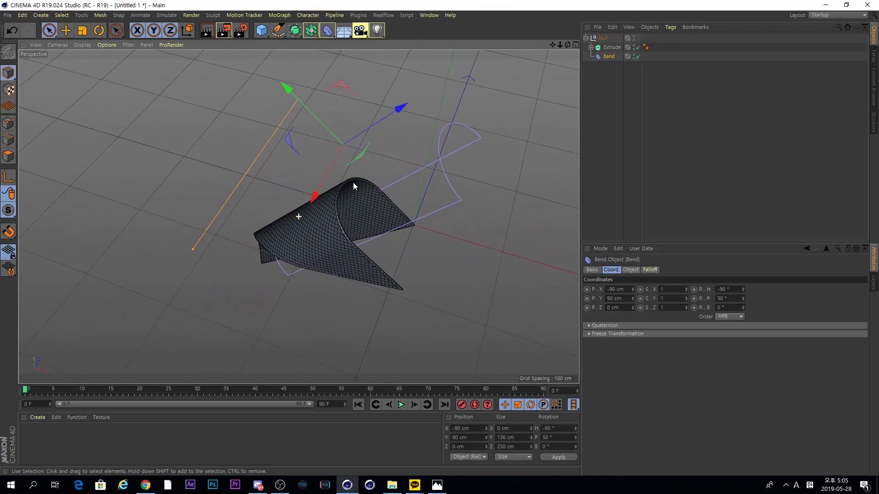
click(743, 300)
click(743, 300)
click(743, 300)
alt+drag(451, 291, 390, 343)
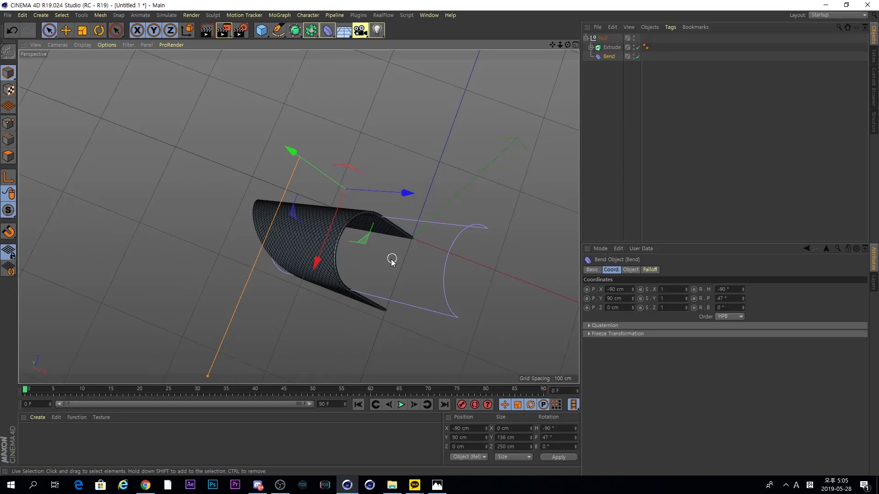
scroll(393, 260, up, 2)
alt+drag(399, 273, 394, 174)
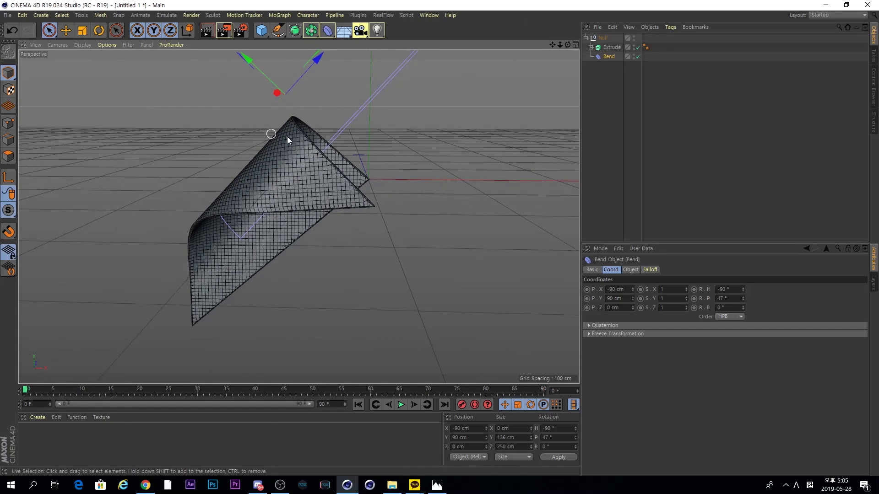
alt+drag(313, 224, 308, 251)
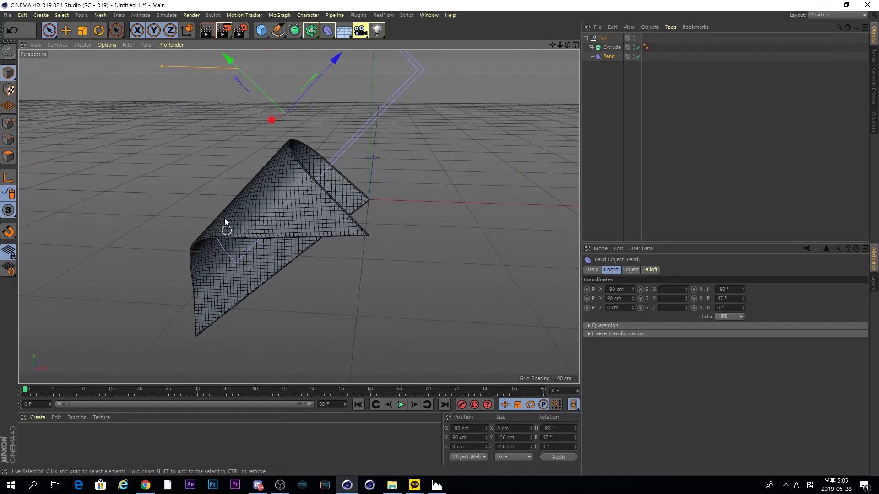
Collapse the null holding the Extrude and Bend objects and rename it "wing".
click(586, 39)
double_click(603, 38)
text(wing)
key(Return)
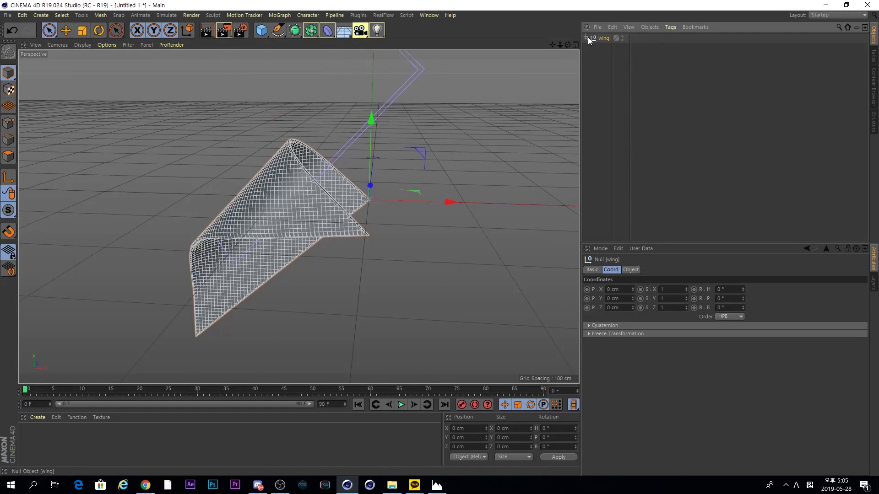
click(597, 45)
click(603, 38)
Add a MoGraph Cloner object to the scene.
alt+drag(403, 118, 342, 170)
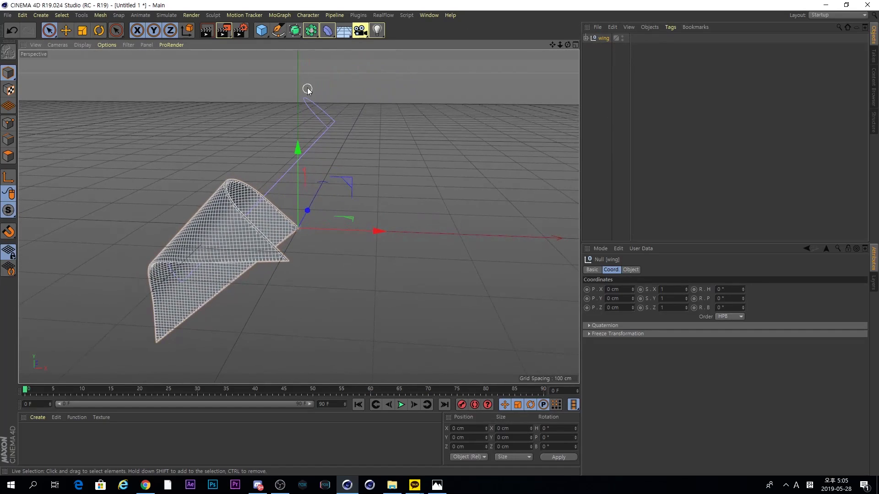
click(278, 16)
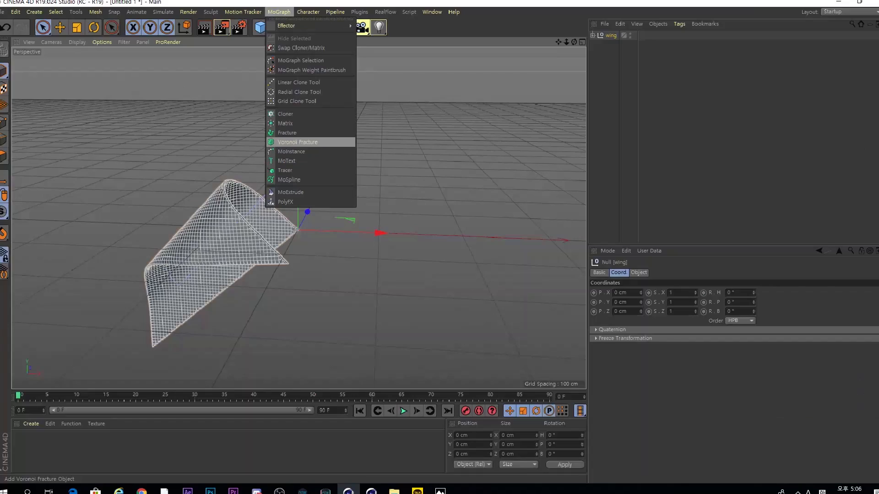
key(Escape)
click(281, 15)
mouse_move(259, 16)
click(295, 115)
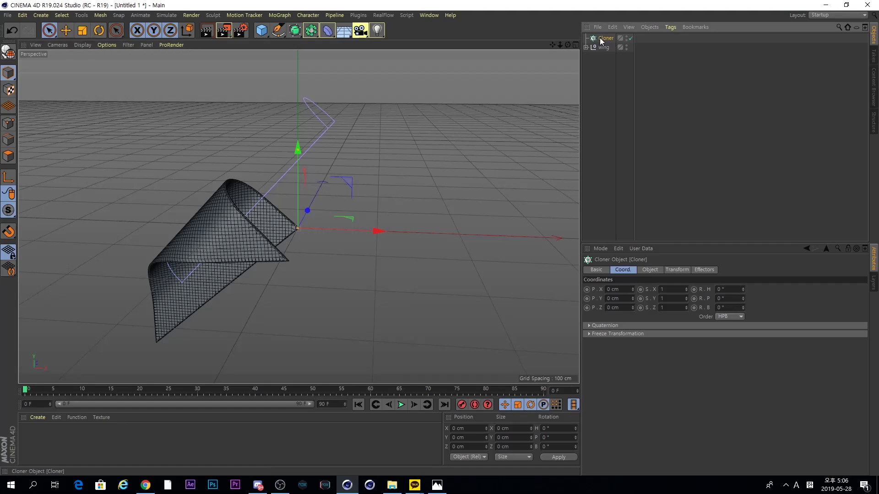
alt+drag(268, 198, 240, 217)
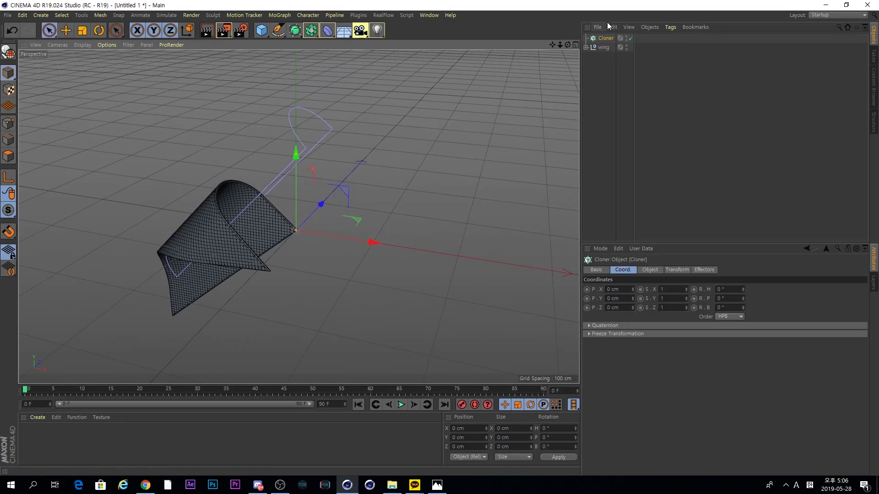
Make the wing null a child of the Cloner and look over the stacked clones.
click(606, 48)
drag(607, 44, 607, 37)
click(491, 109)
mouse_move(265, 166)
alt+mouse_down()
mouse_move(359, 135)
mouse_move(362, 162)
mouse_move(236, 134)
alt+mouse_up()
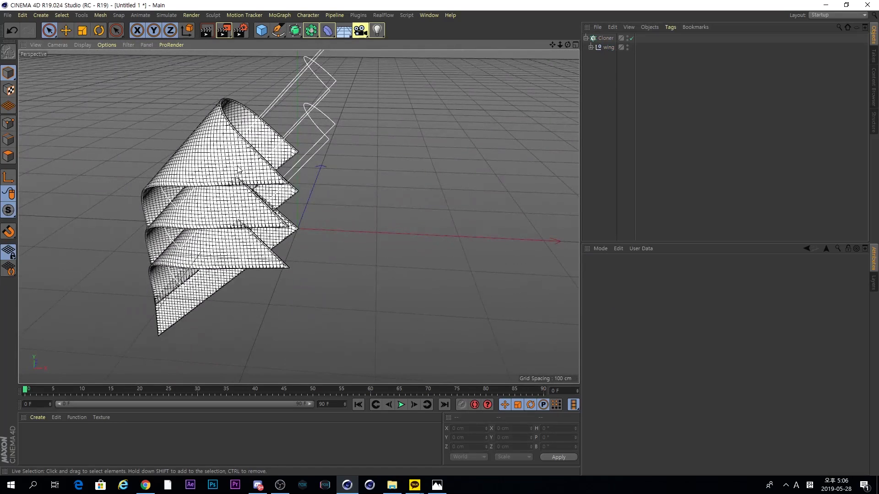
Change the Cloner's mode from Linear to Radial and inspect the ring of wings.
click(606, 38)
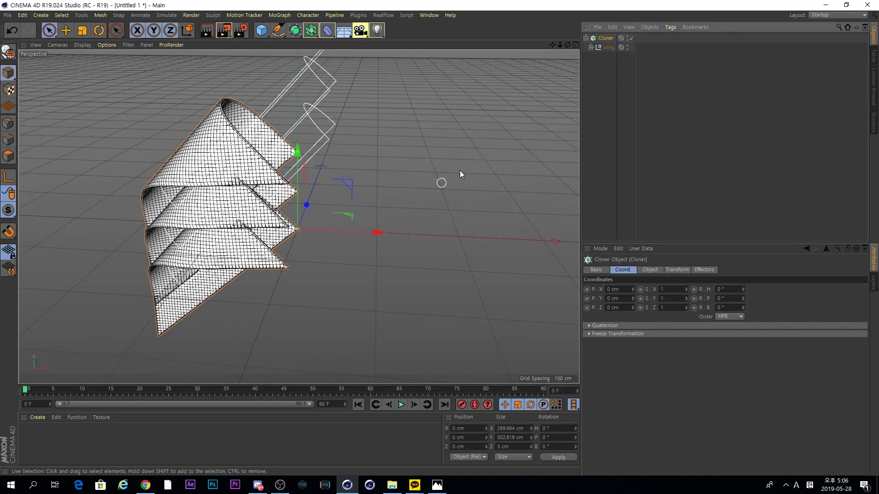
click(650, 270)
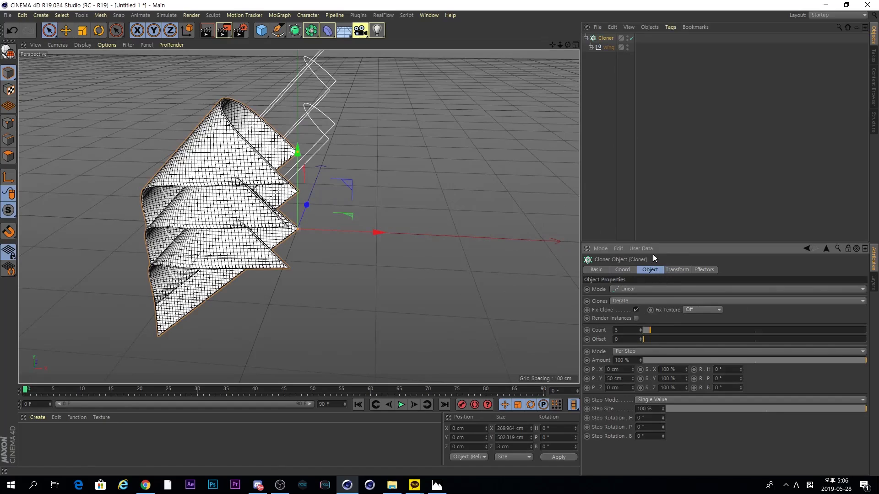
alt+middle_drag(386, 169, 408, 198)
alt+drag(330, 231, 302, 209)
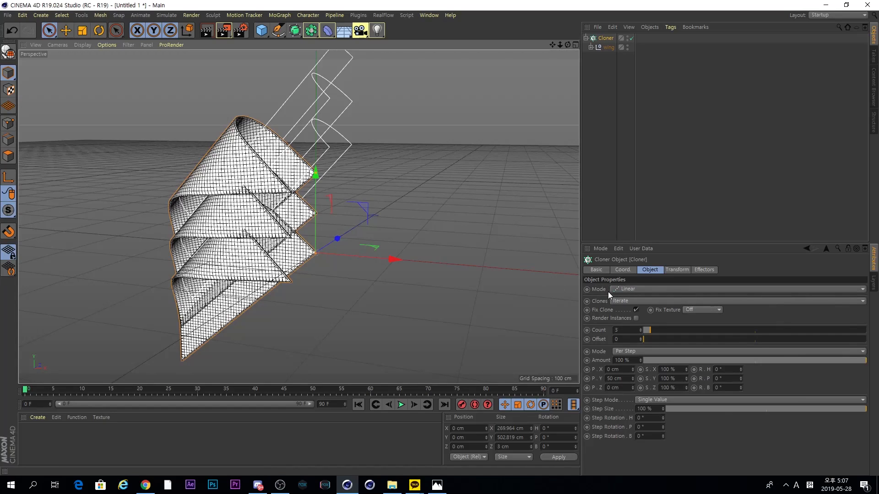
click(684, 289)
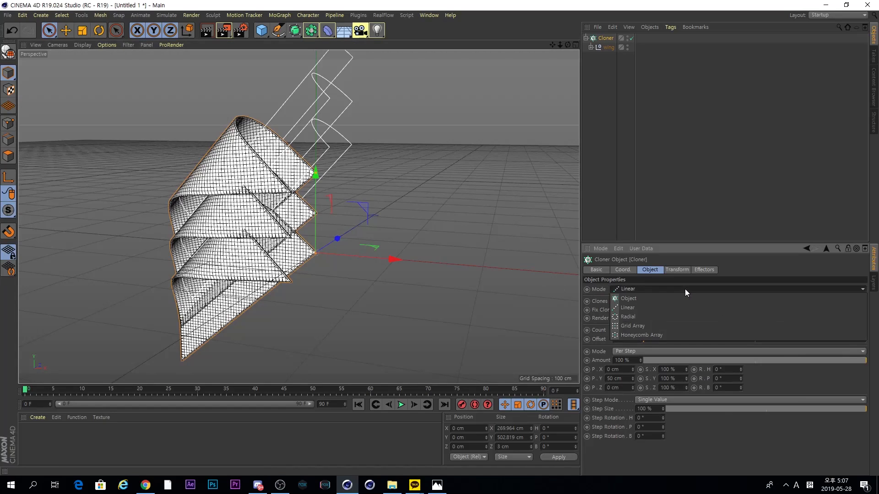
click(642, 316)
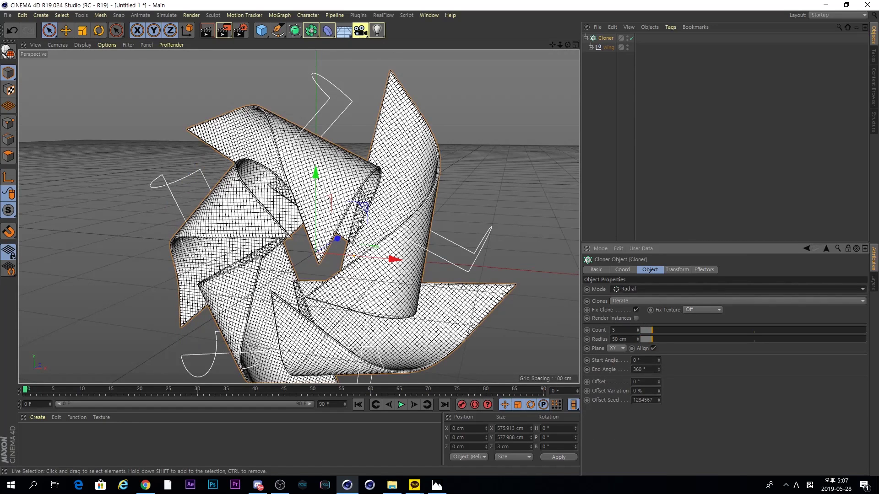
scroll(357, 219, down, 1)
alt+middle_drag(446, 216, 445, 176)
alt+drag(371, 208, 392, 216)
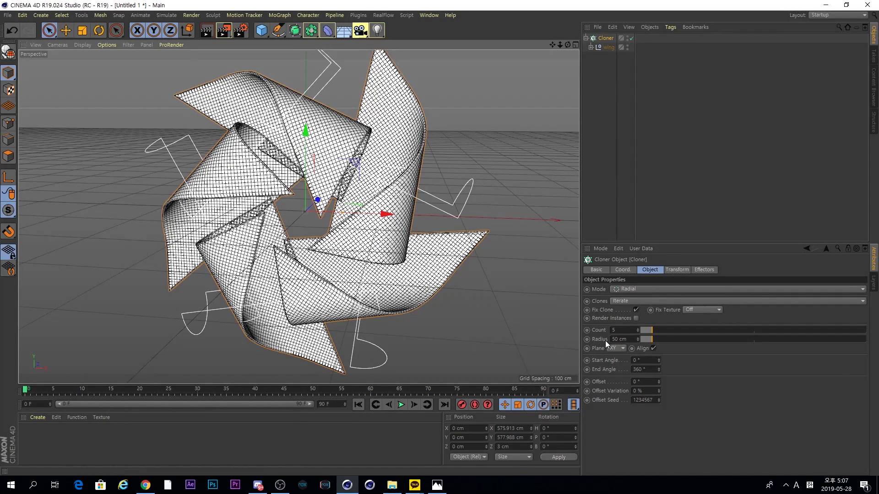
alt+drag(319, 231, 290, 219)
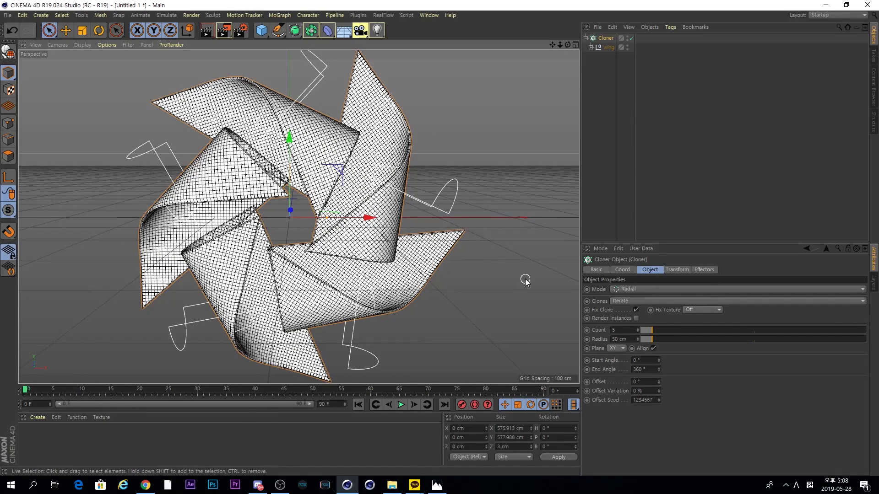
alt+drag(312, 203, 349, 245)
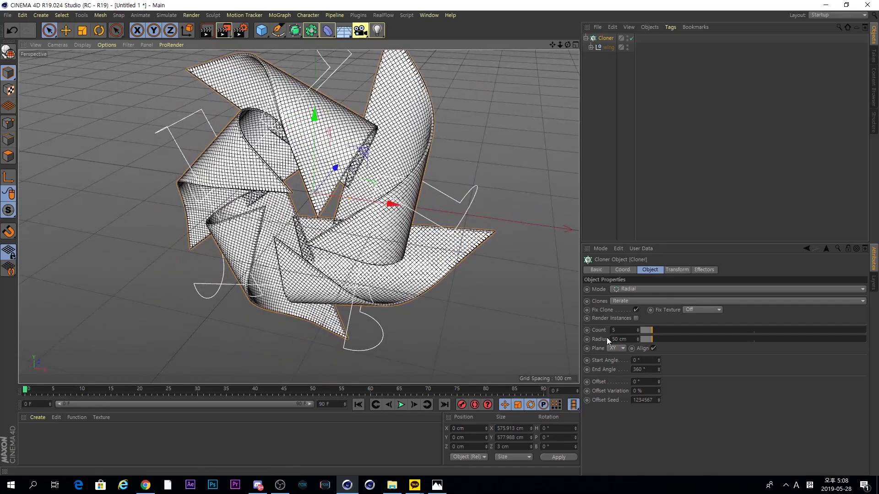
Set the radial Cloner's count to 8 and its radius to 14 cm so the blades meet at the centre.
click(636, 327)
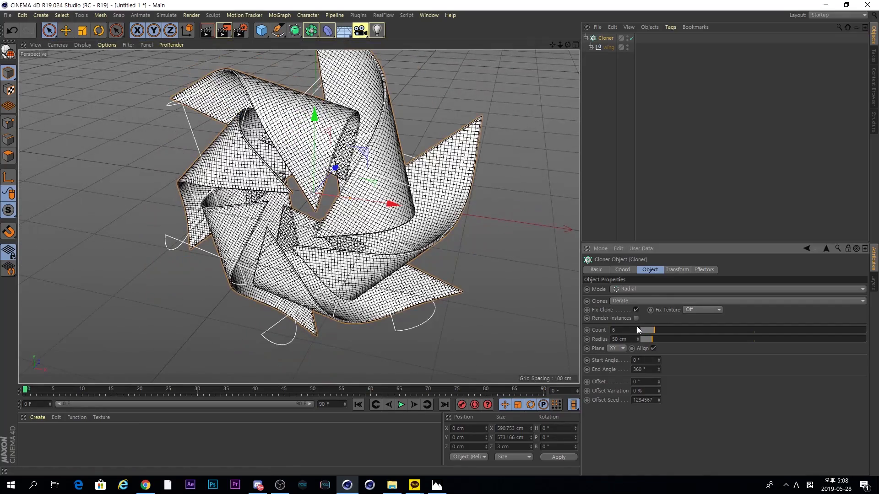
alt+drag(354, 270, 391, 224)
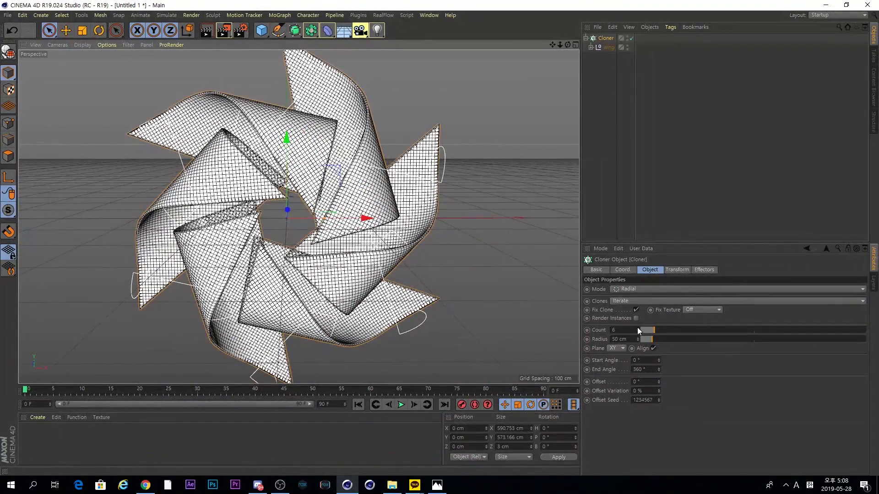
click(637, 328)
click(637, 328)
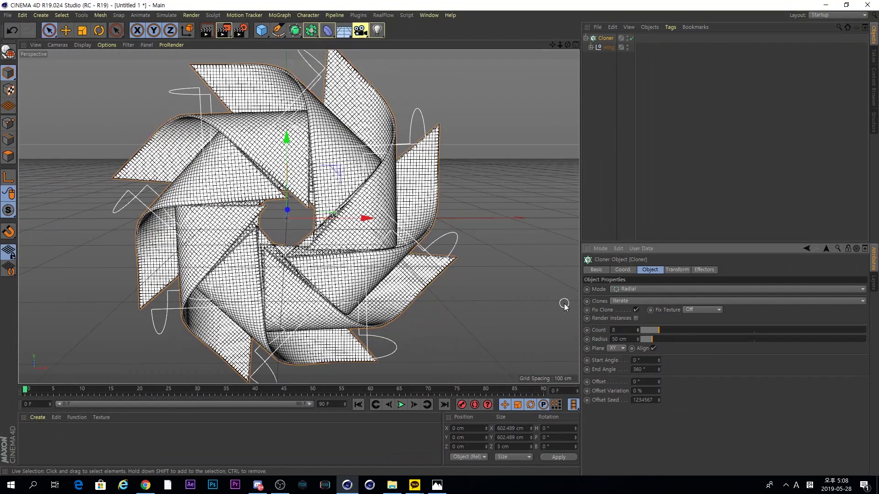
drag(636, 340, 640, 347)
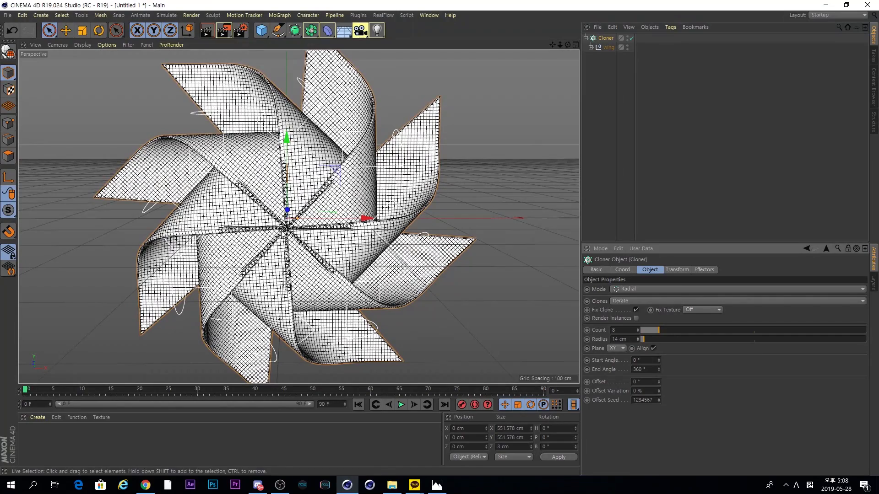
alt+drag(264, 230, 330, 259)
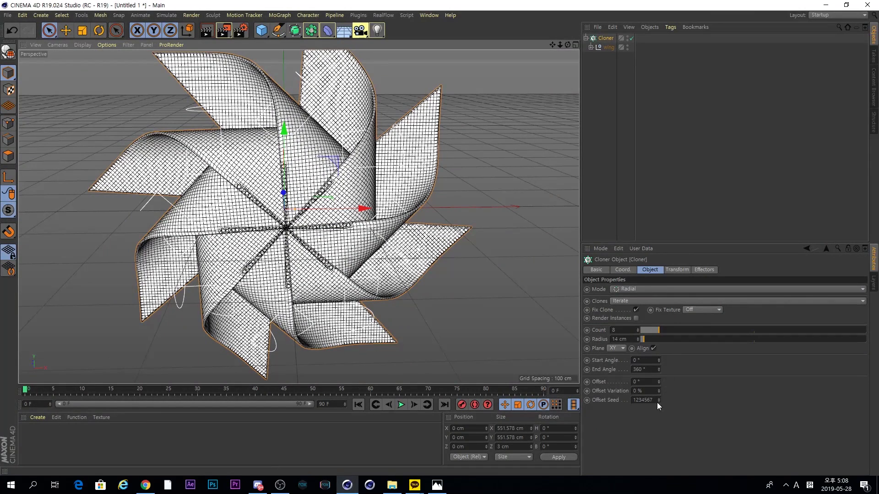
Try an end angle of 180° on the radial Cloner and restore it to 360°.
click(653, 362)
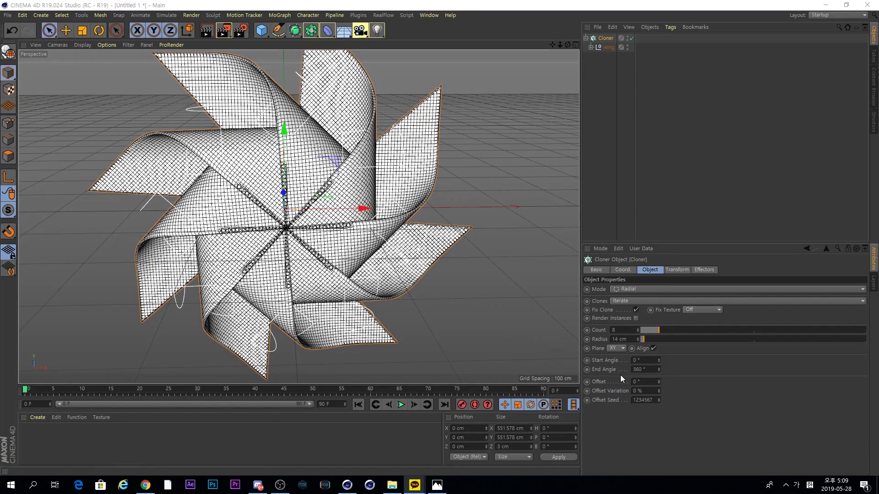
click(638, 369)
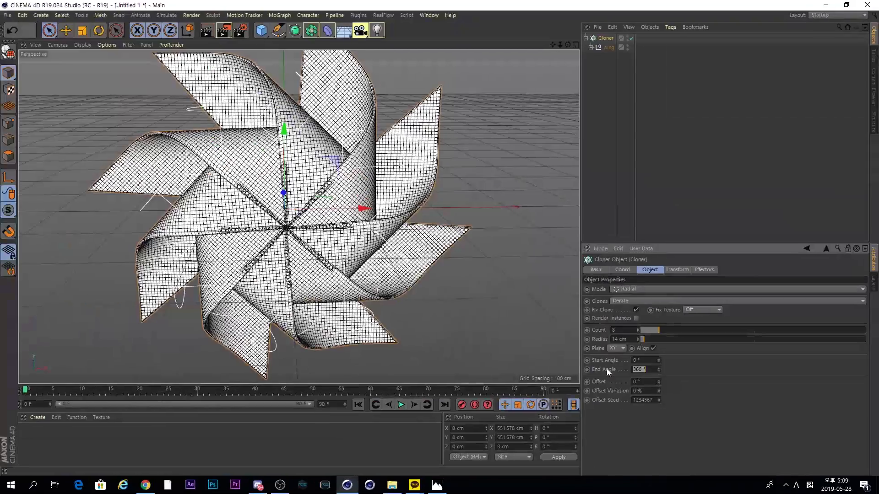
text(180)
key(Return)
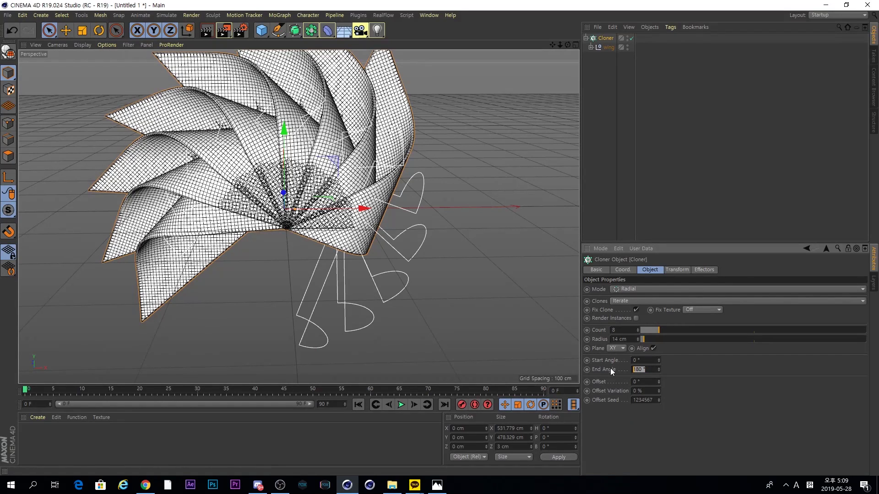
text(360)
key(Return)
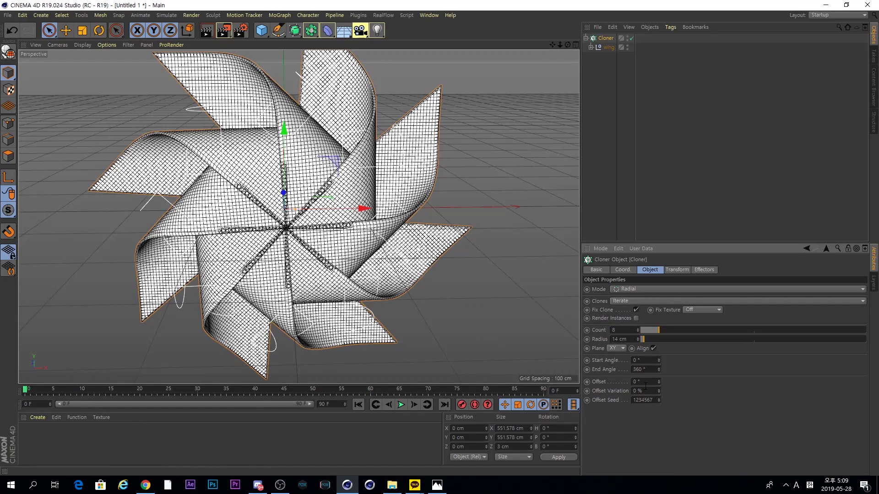
Try shifting the radial Cloner's offset to 351° and reset it to 0°.
drag(658, 380, 658, 380)
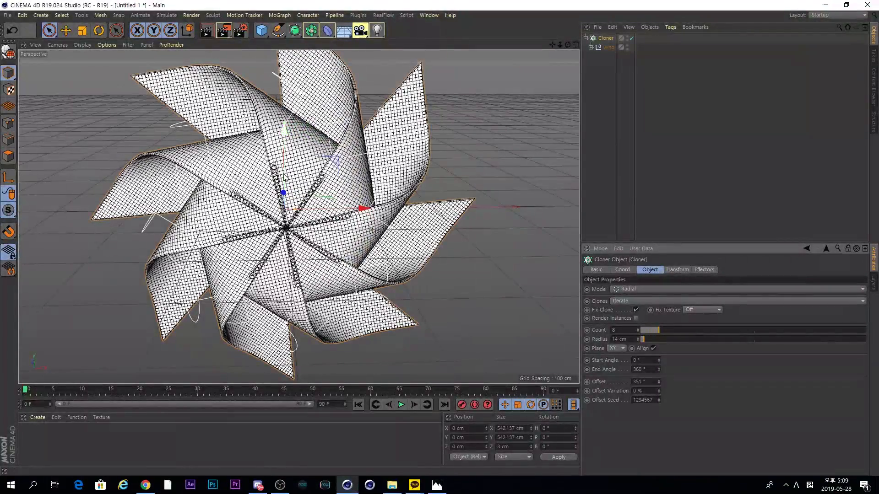
text(0)
key(Return)
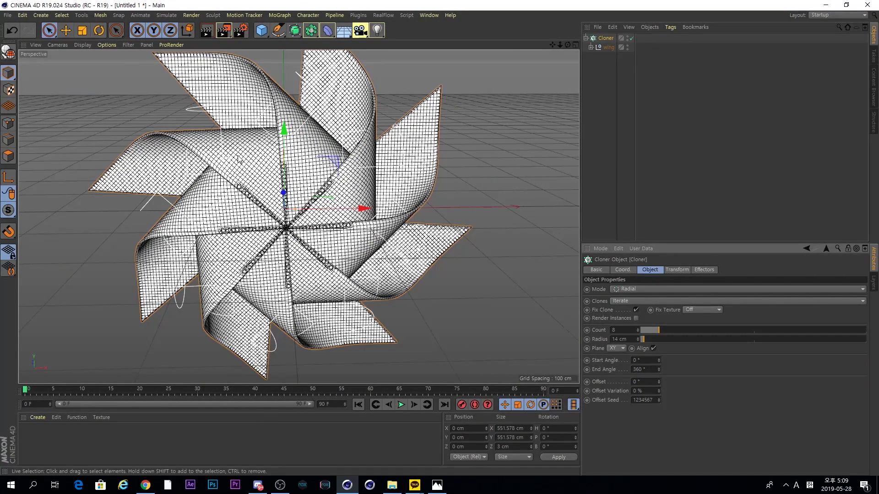
View the eight-blade pinwheel from the front and switch to the Photos app to compare it with the reference image.
scroll(339, 211, down, 2)
scroll(339, 211, up, 2)
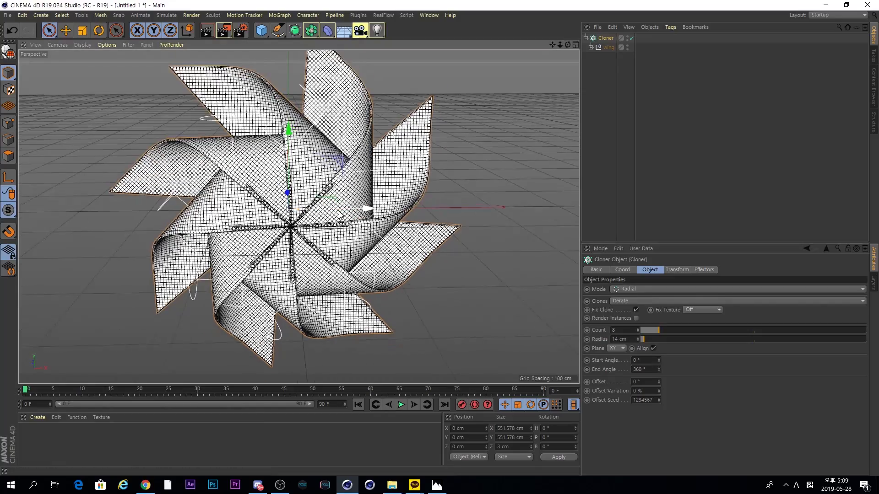
alt+drag(306, 254, 292, 233)
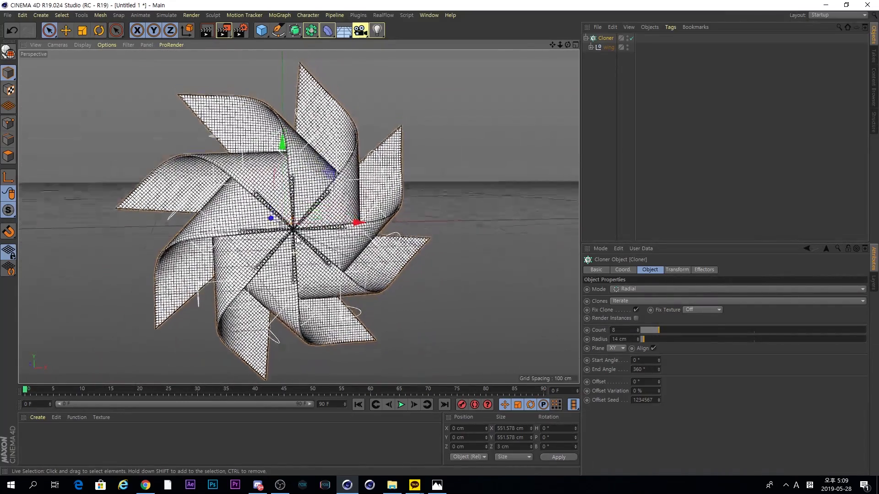
click(437, 485)
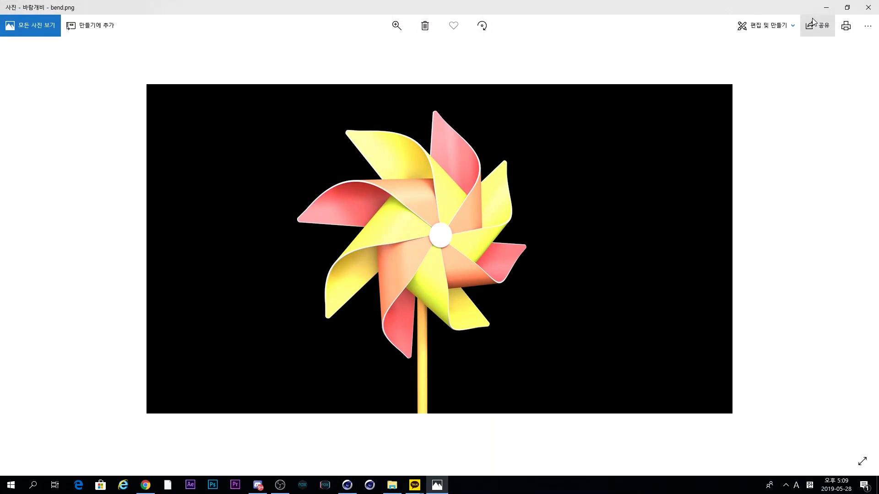
Return to Cinema 4D and add a Cylinder at the pinwheel's centre, oriented along +Z.
click(826, 7)
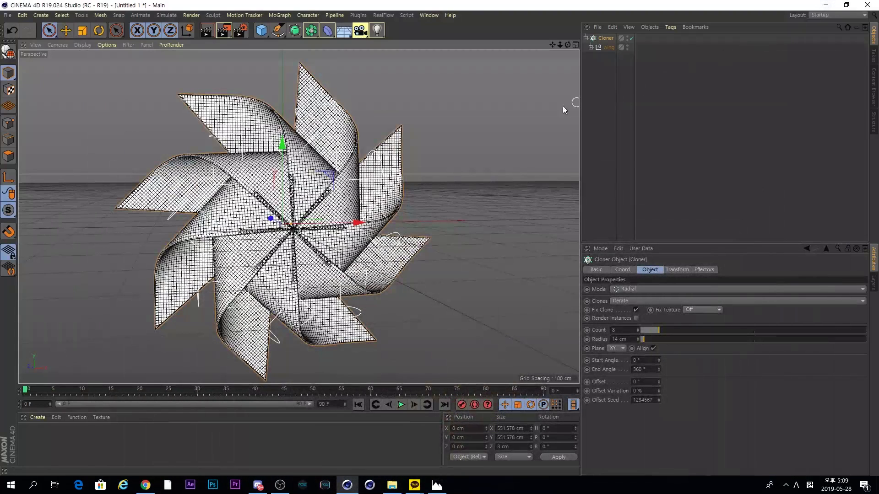
click(262, 31)
click(451, 46)
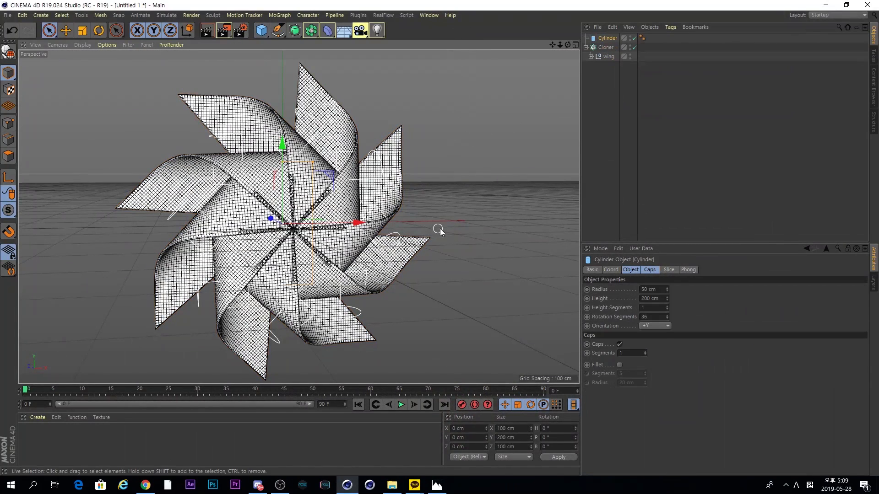
click(663, 326)
click(661, 371)
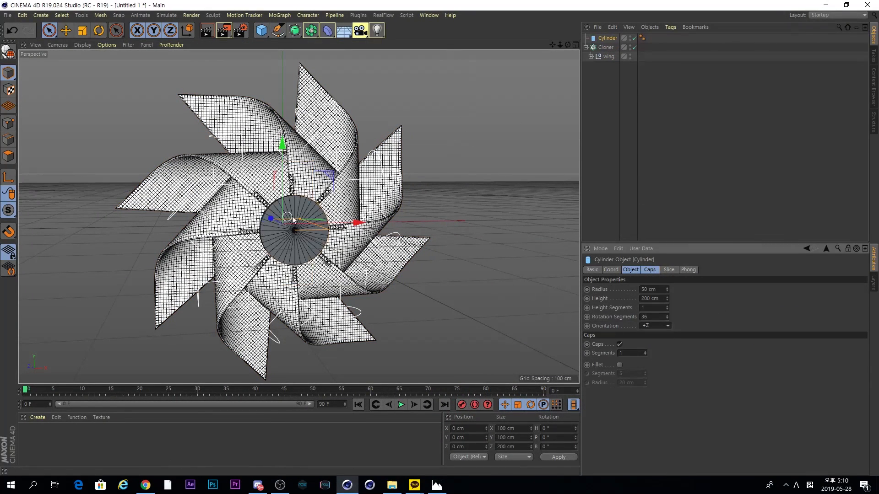
Set the hub cylinder's radius to 15 cm and its height to 2 cm.
double_click(659, 288)
text(10)
key(Return)
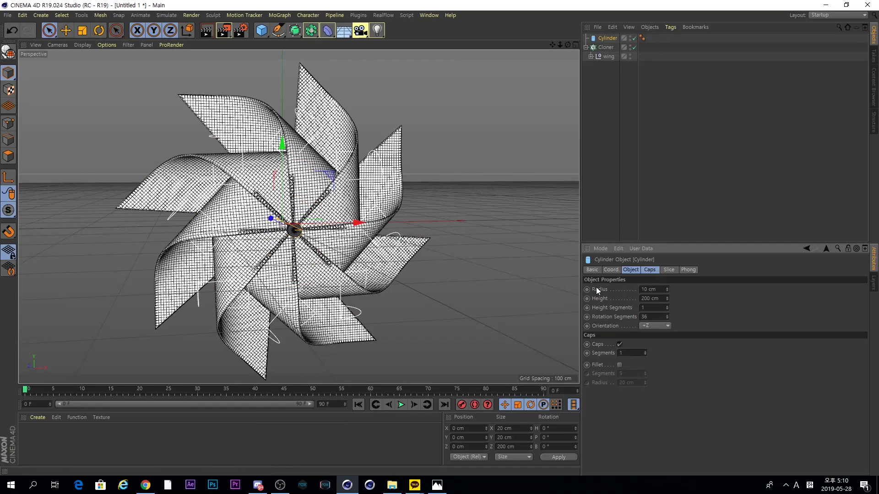
text(15)
key(Return)
double_click(662, 299)
text(2)
key(Return)
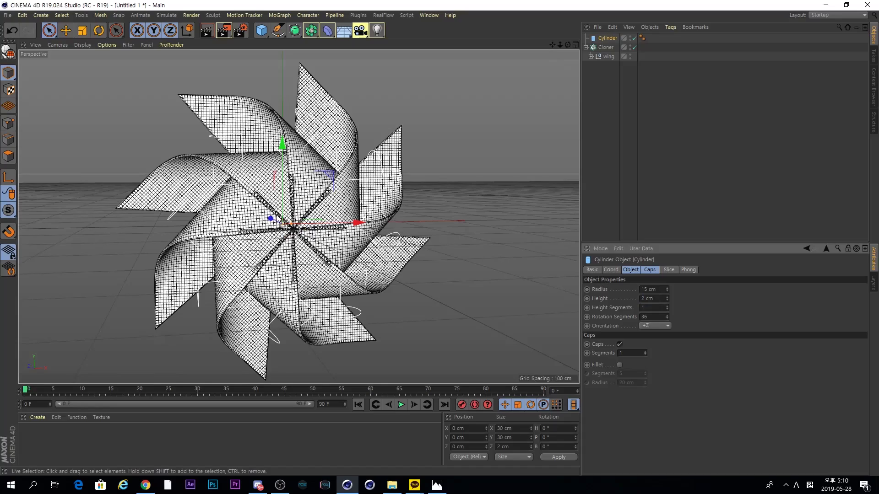
Move the hub cylinder in front of the blades to about Z -89 cm and enable the fillet on its caps.
drag(276, 216, 280, 231)
scroll(293, 229, up, 10)
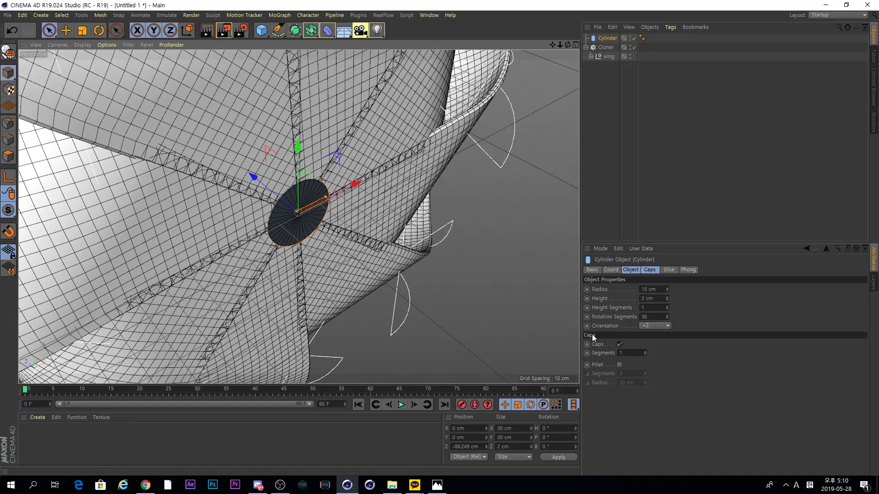
click(620, 365)
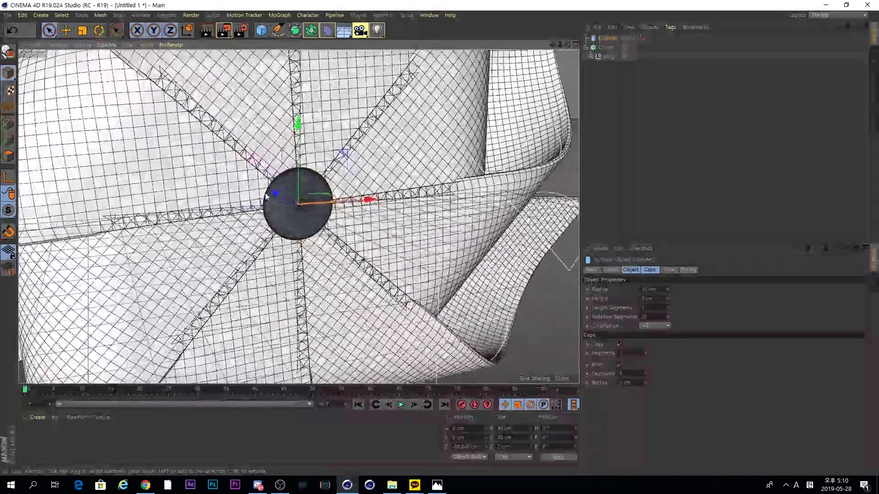
drag(280, 197, 282, 199)
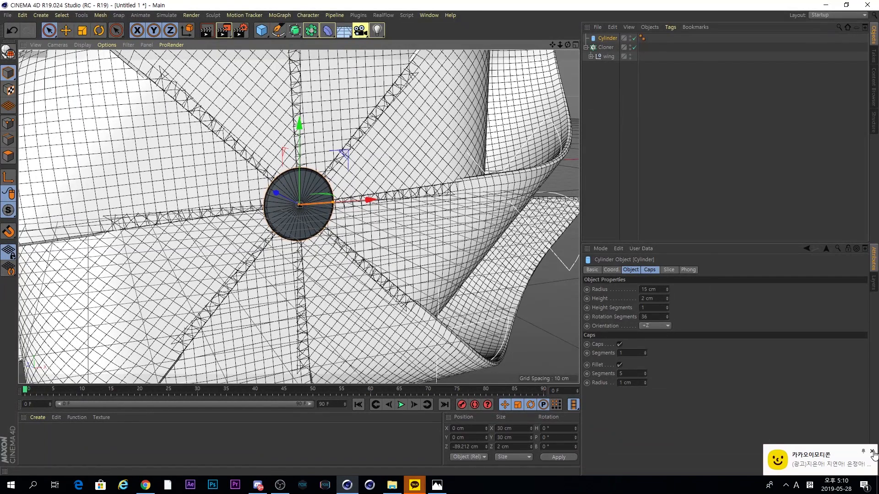
click(817, 459)
click(701, 20)
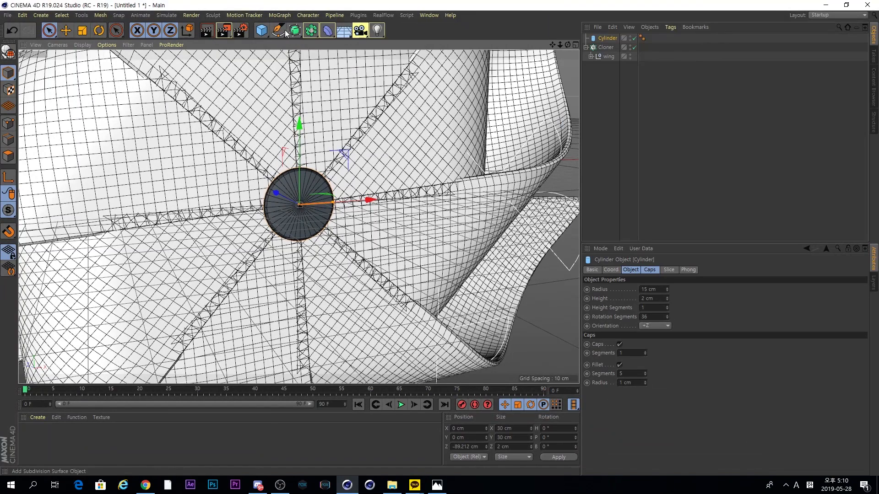
Add a second Cylinder for the pinwheel's stick with a radius of 10 cm and a height of 500 cm.
click(261, 31)
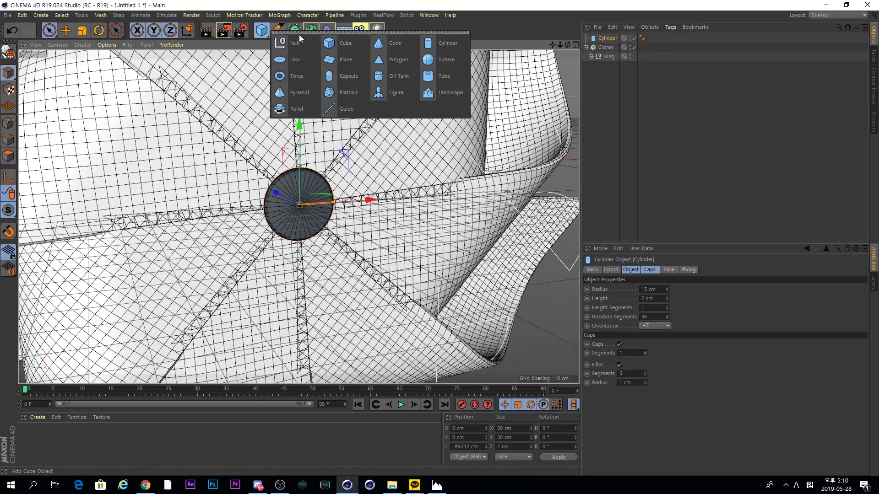
click(445, 44)
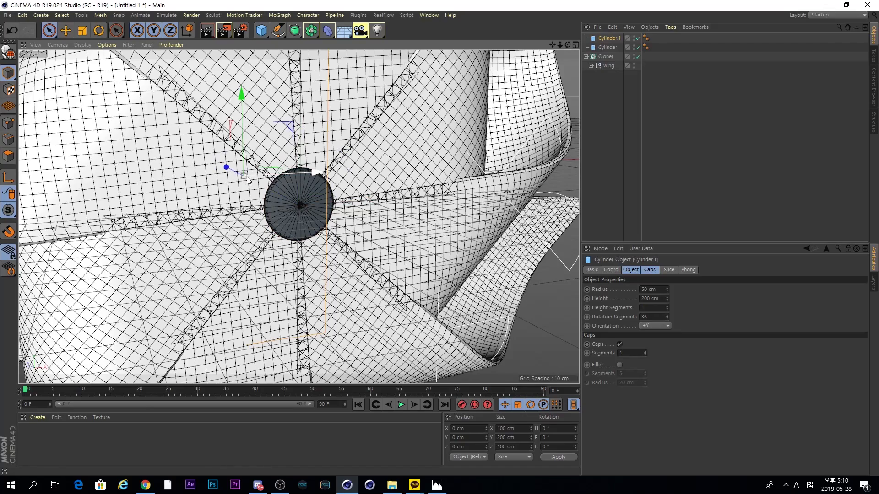
scroll(245, 182, down, 7)
alt+drag(244, 181, 357, 206)
alt+drag(129, 207, 432, 246)
click(639, 289)
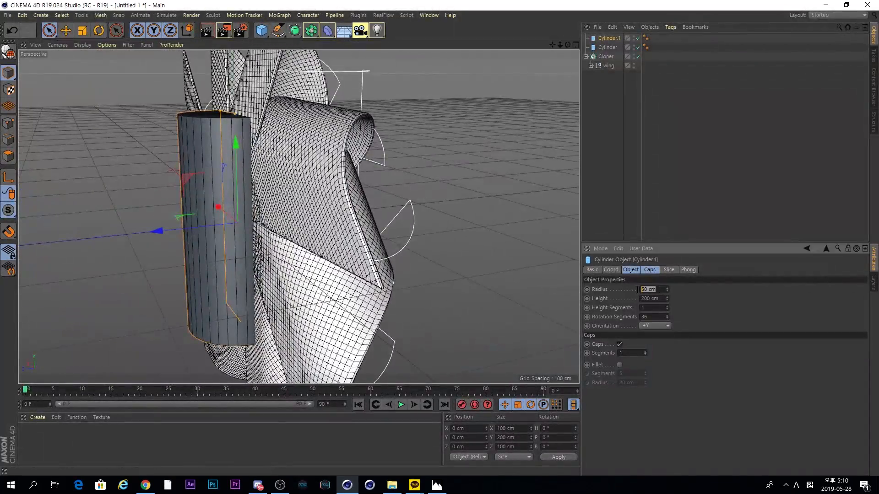
text(10)
key(Return)
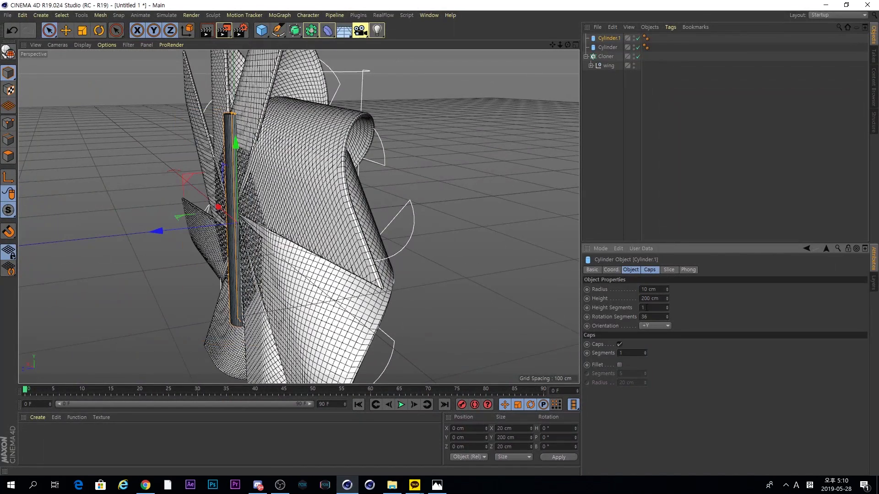
drag(660, 300, 632, 296)
text(500)
key(Return)
Lower the stick cylinder below the hub to Y -230 cm, view the pinwheel from the front and deselect everything.
drag(235, 146, 235, 369)
alt+drag(430, 270, 371, 251)
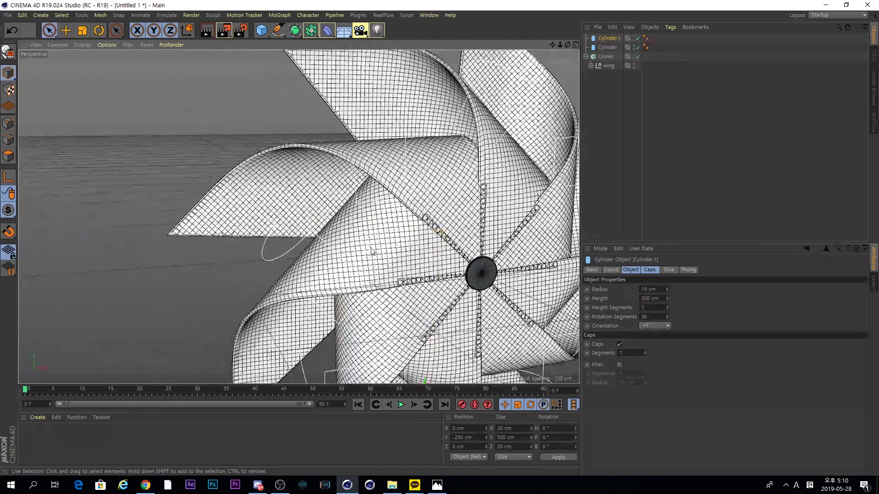
scroll(371, 251, down, 5)
alt+middle_drag(461, 259, 346, 221)
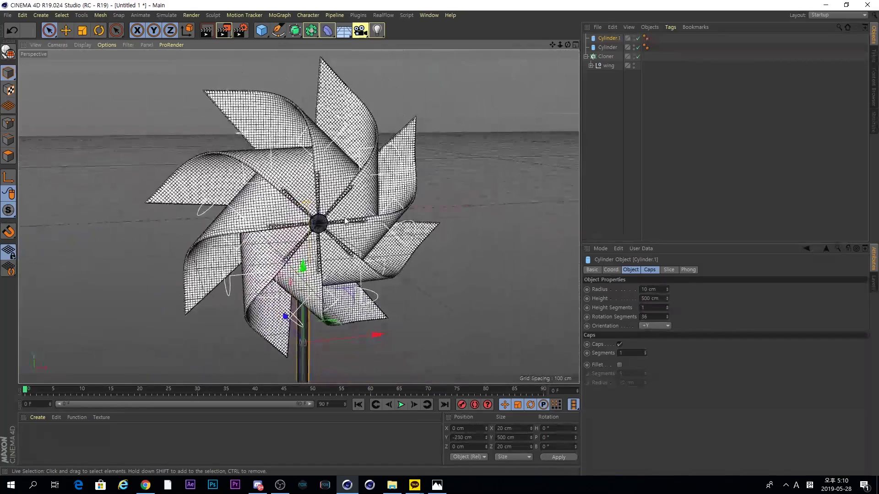
alt+drag(340, 240, 344, 232)
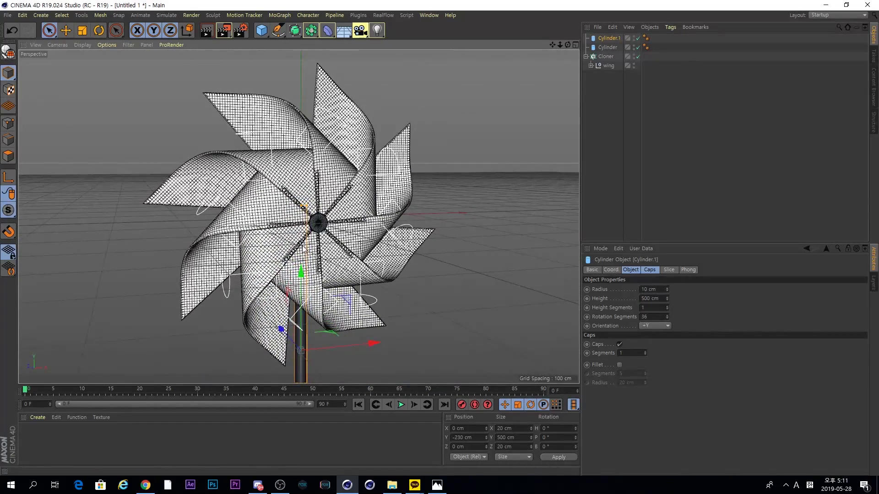
click(594, 152)
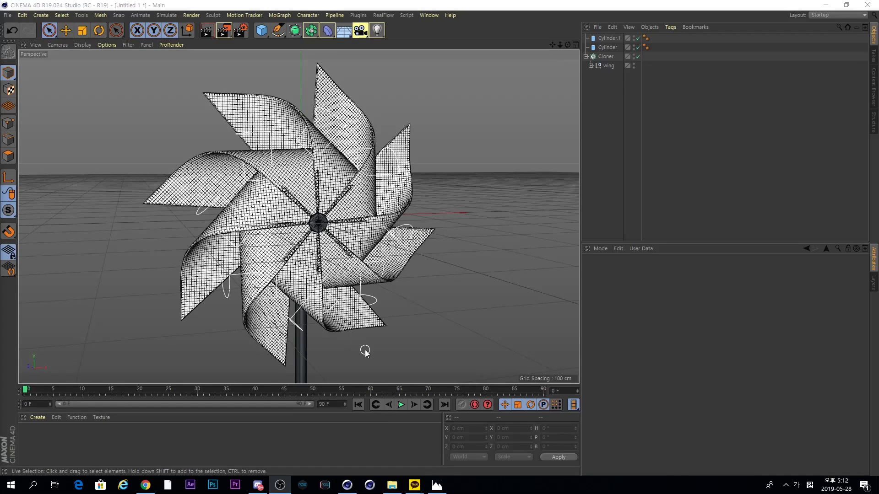
Switch to the Photos app to examine the blade colours in the reference image and return to Cinema 4D.
click(443, 489)
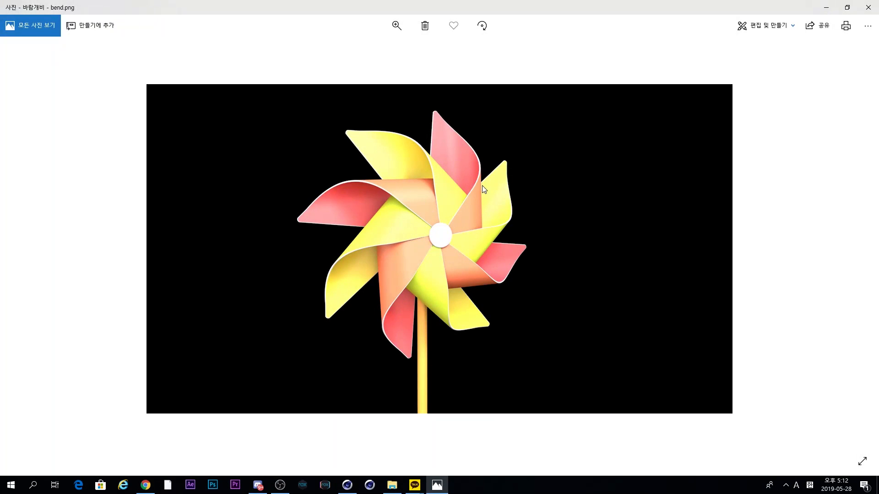
click(828, 6)
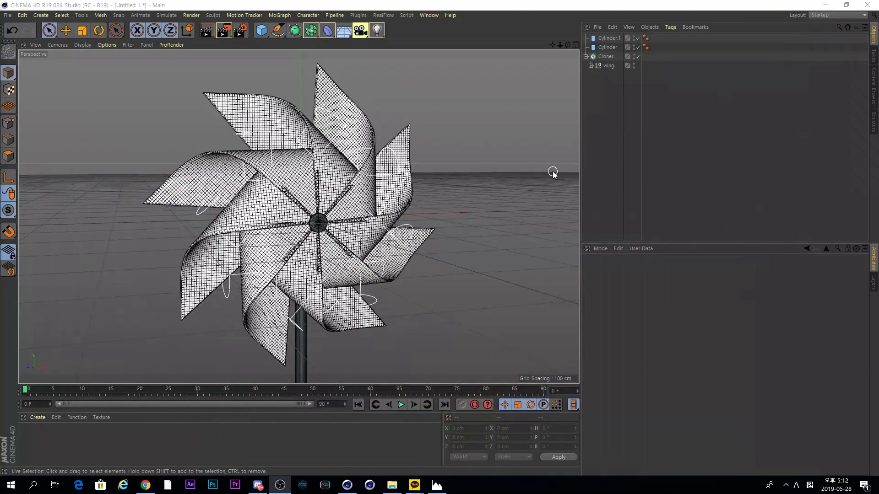
click(437, 485)
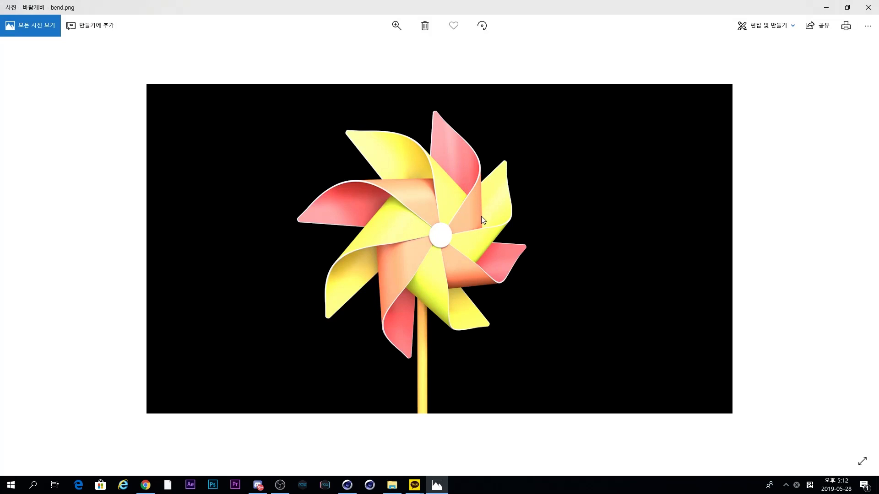
click(827, 7)
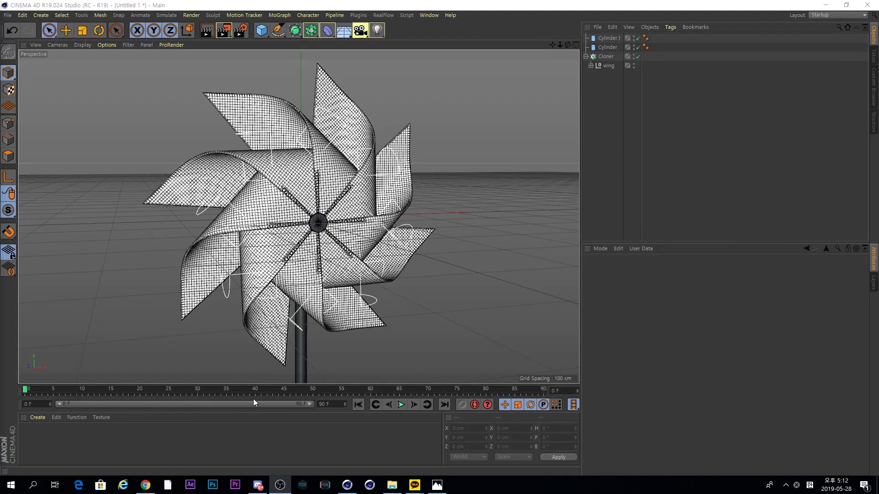
Create a new material and set its colour to orange with hue 36°, saturation 100% and value 100%.
double_click(102, 443)
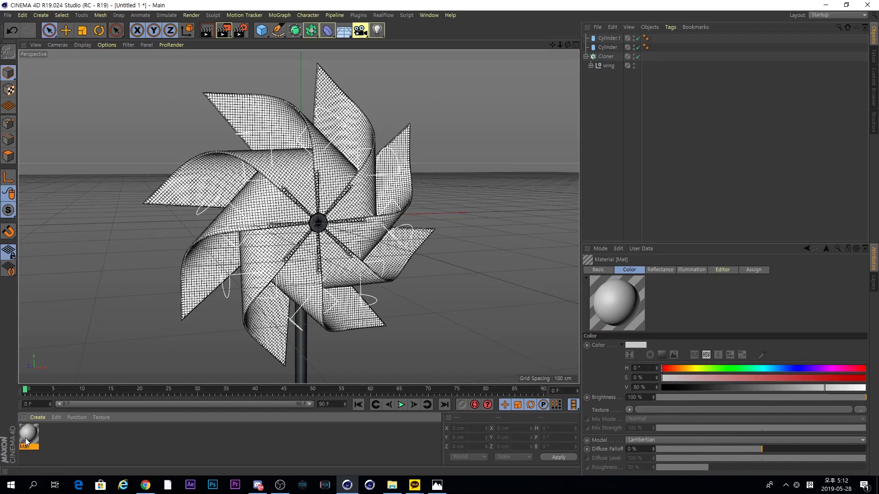
double_click(29, 435)
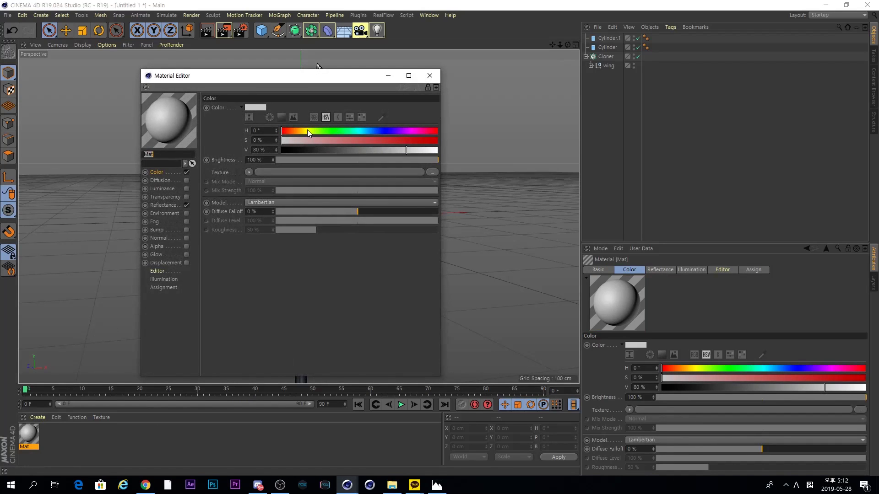
click(307, 130)
drag(411, 140, 440, 150)
click(296, 132)
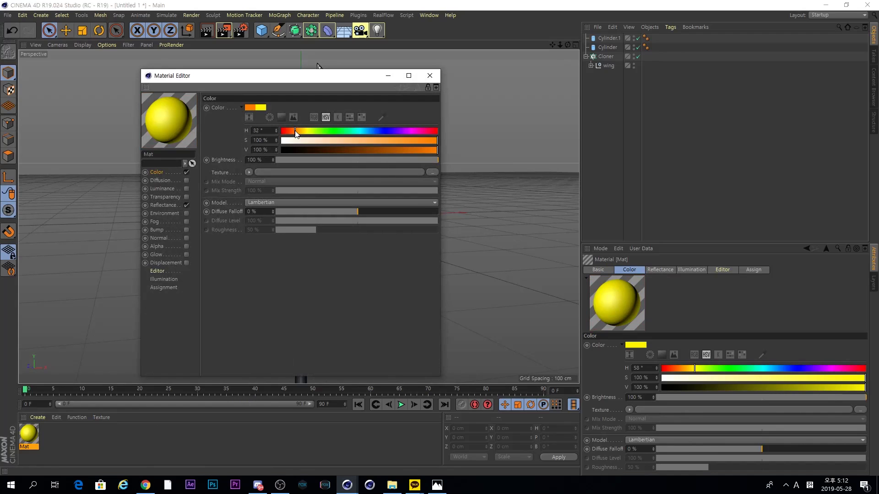
drag(295, 131, 297, 131)
click(430, 76)
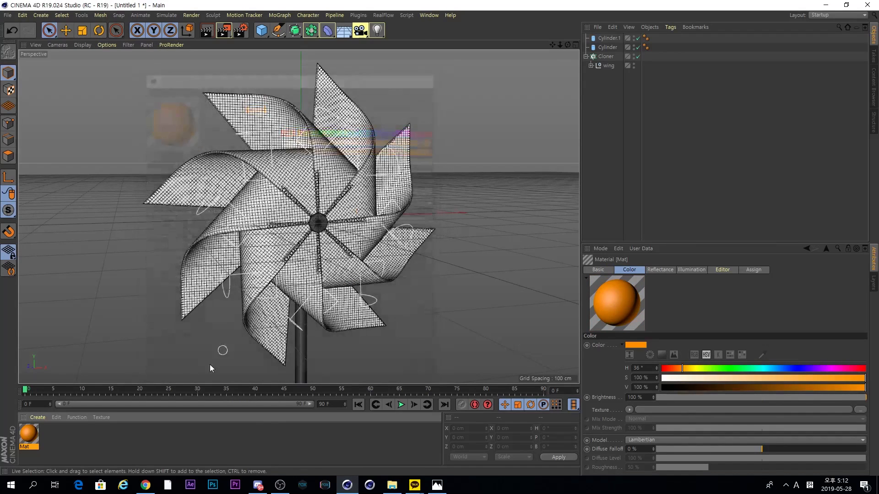
Duplicate the orange material and set the copy's hue to 25° for a redder orange.
ctrl+drag(61, 436, 52, 434)
double_click(51, 435)
click(293, 120)
drag(293, 120, 288, 120)
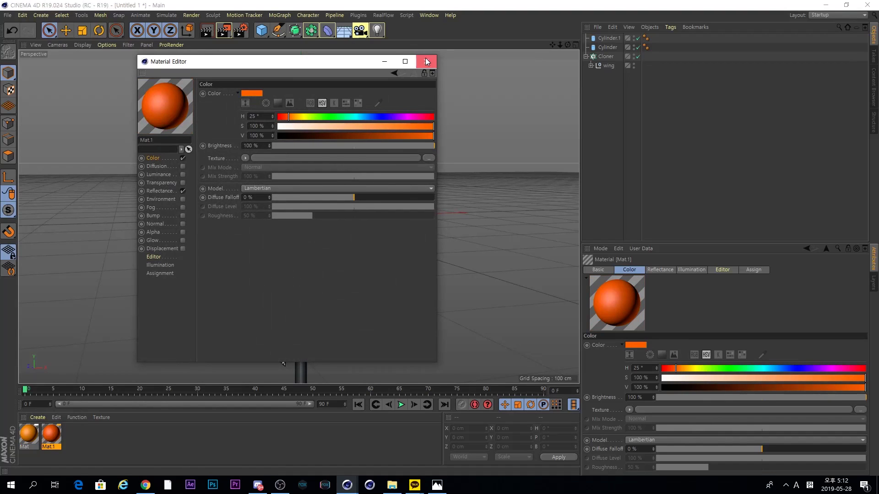
click(426, 61)
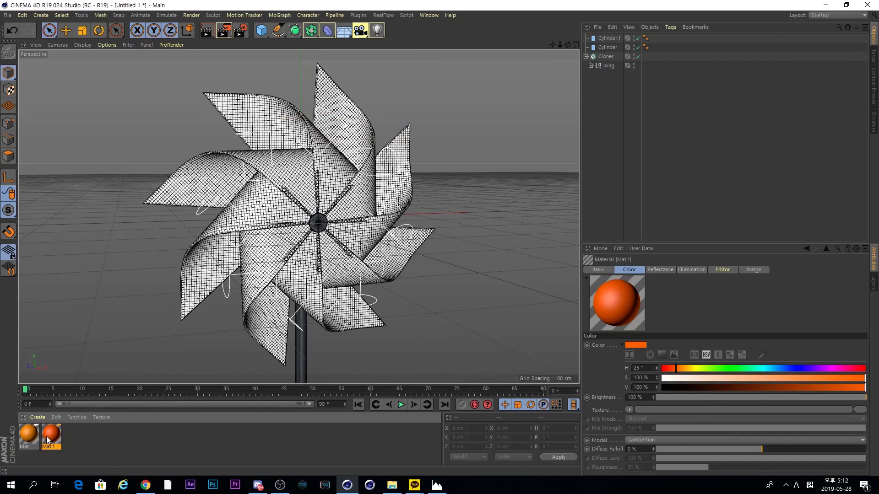
click(105, 442)
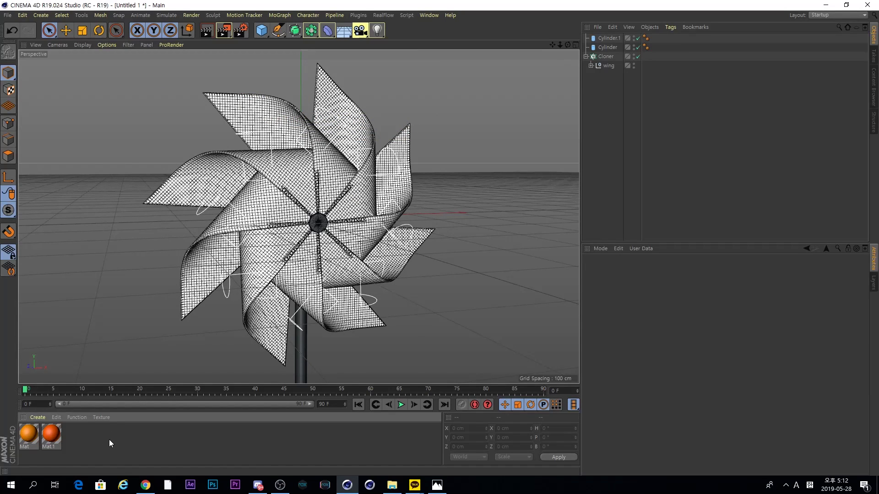
Apply the red-orange material to the wing object and restrict it to selection C1.
drag(51, 435, 613, 66)
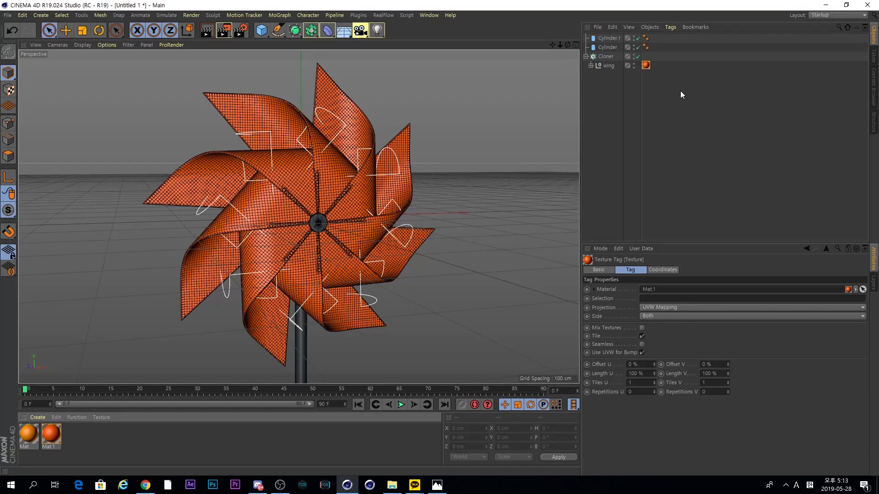
click(646, 65)
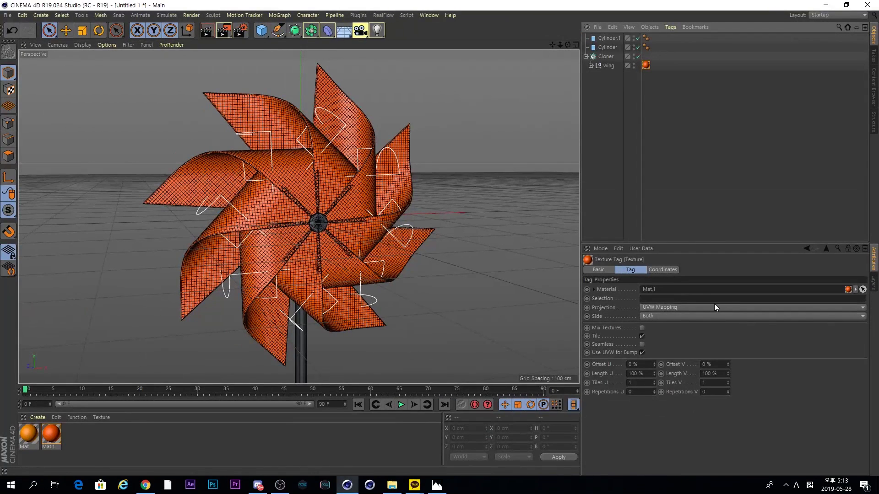
click(709, 298)
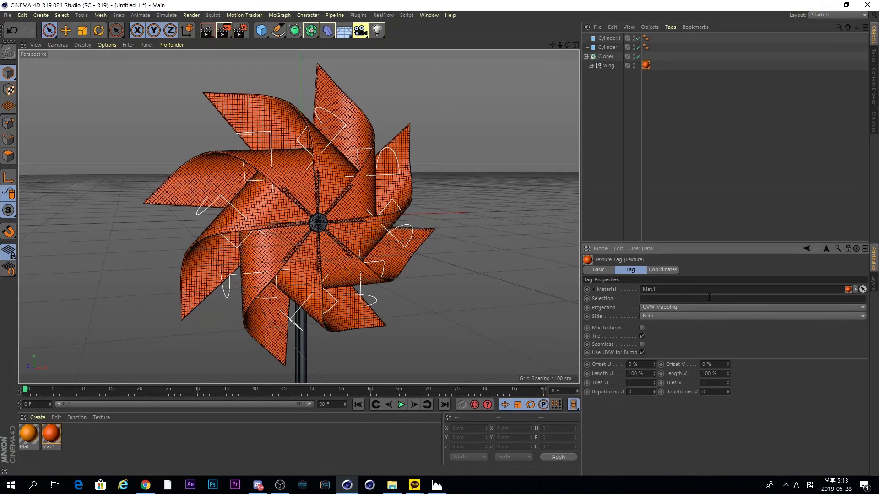
key(Hangul)
text(ㅊ)
key(Hangul)
text(C)
key(BackSpace)
text(C1)
key(Return)
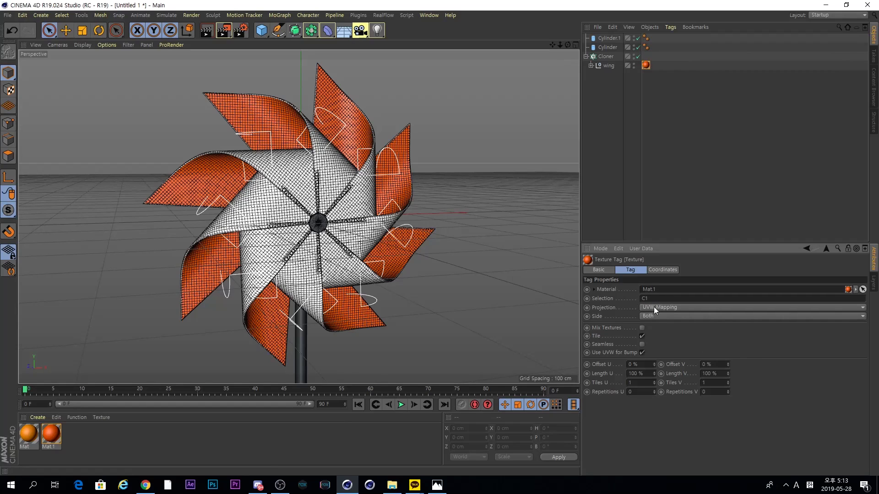
Apply the lighter orange material to the wing object and restrict it to selection C2.
drag(36, 438, 613, 68)
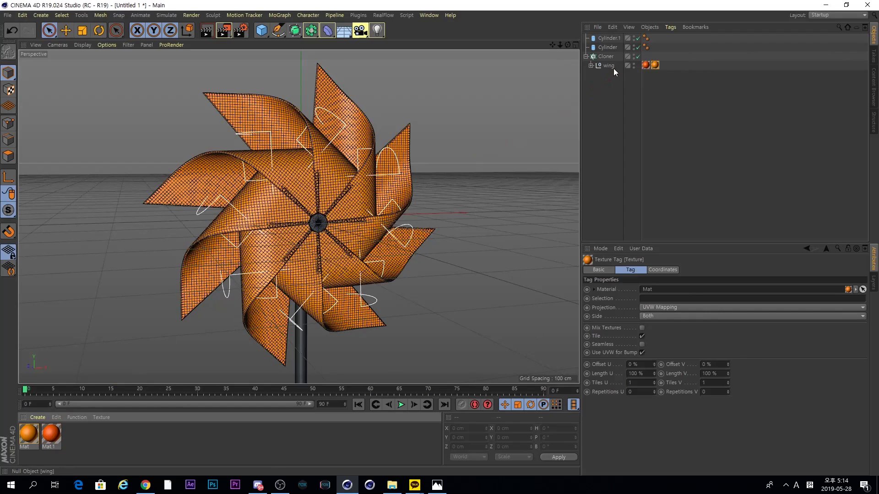
click(655, 300)
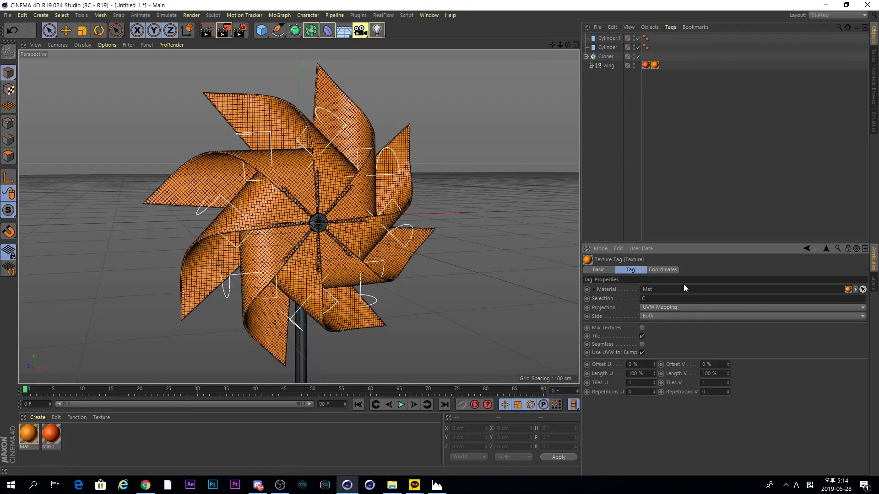
key(Return)
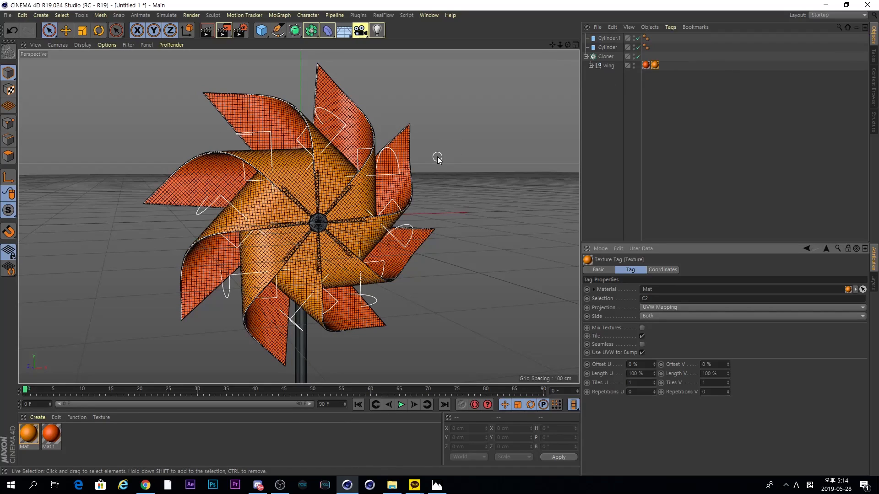
Render a preview of the pinwheel and inspect the Extrude object inside the wing group.
key(ctrl+r)
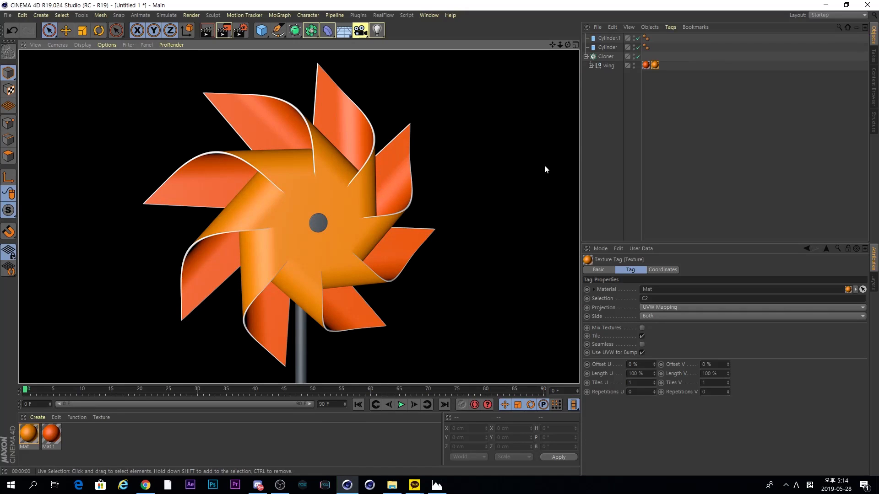
click(593, 92)
click(590, 65)
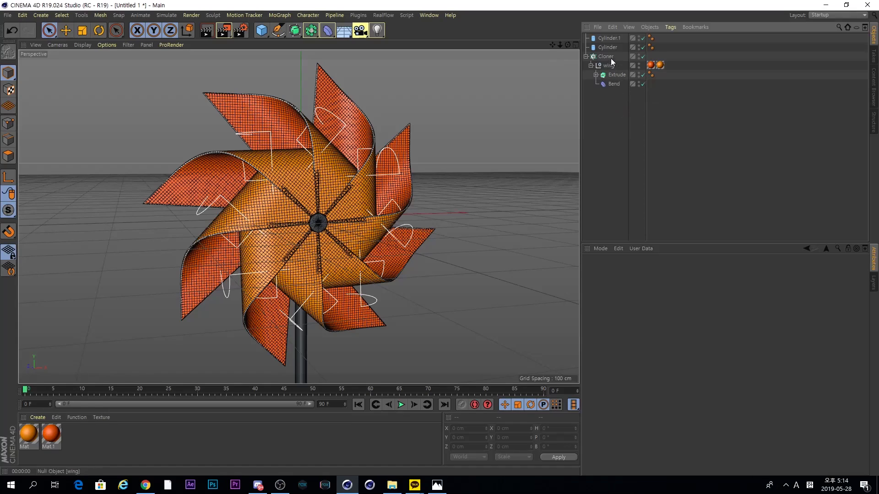
click(590, 66)
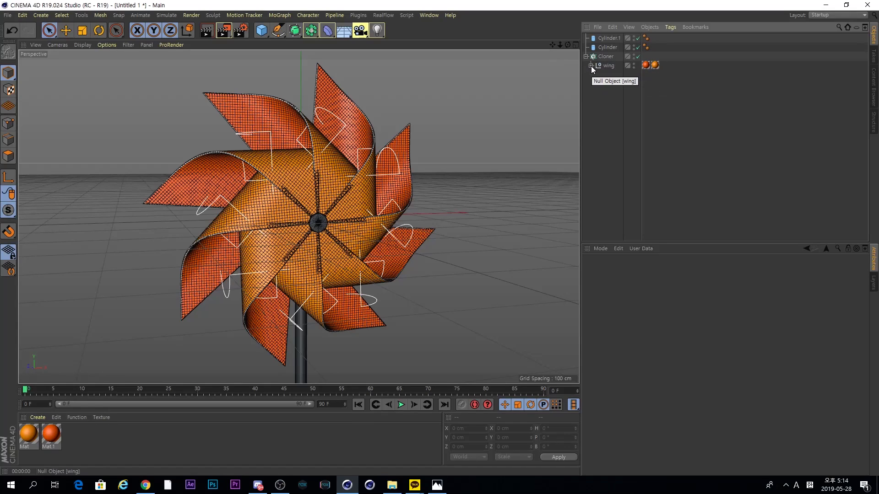
click(591, 65)
click(659, 65)
click(608, 66)
click(615, 76)
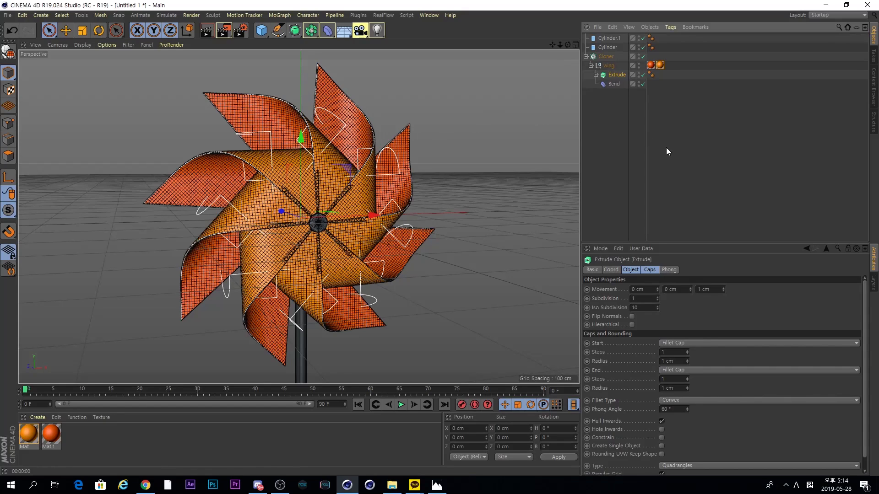
Review the wing's red-orange texture tag and check the alternating blade colours in the reference image bend.png.
click(589, 65)
click(604, 65)
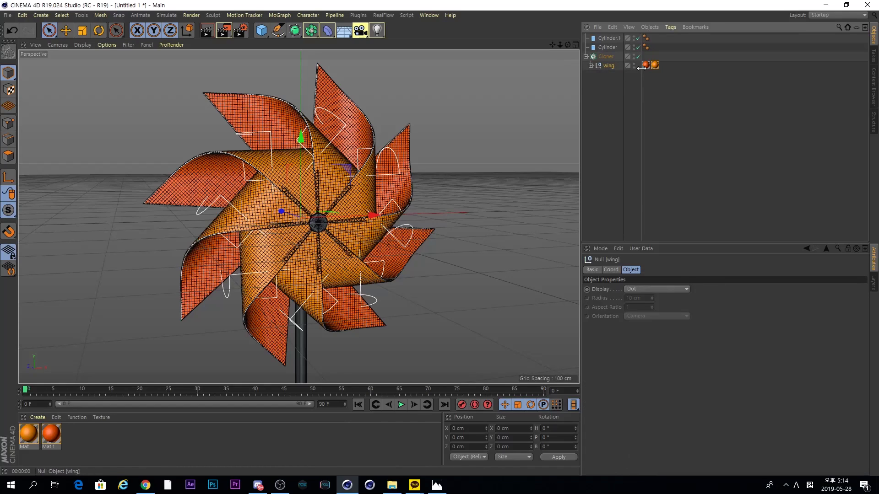
click(645, 65)
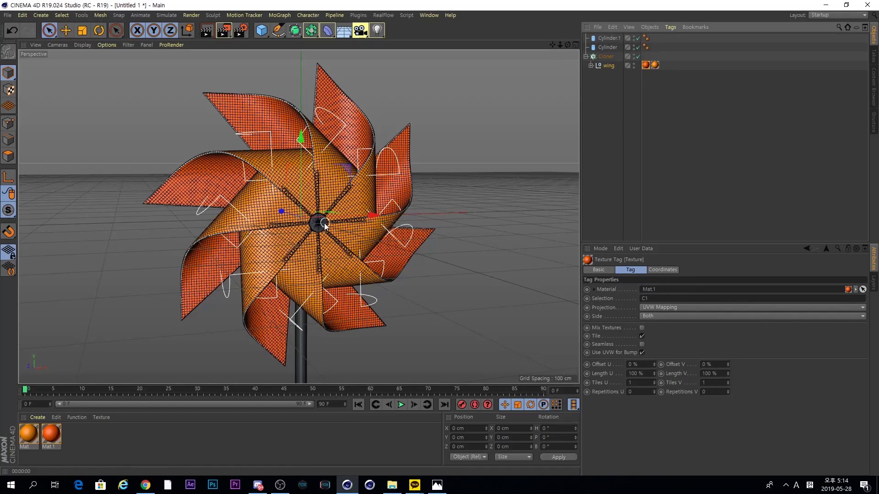
click(603, 67)
click(610, 100)
click(613, 59)
click(614, 64)
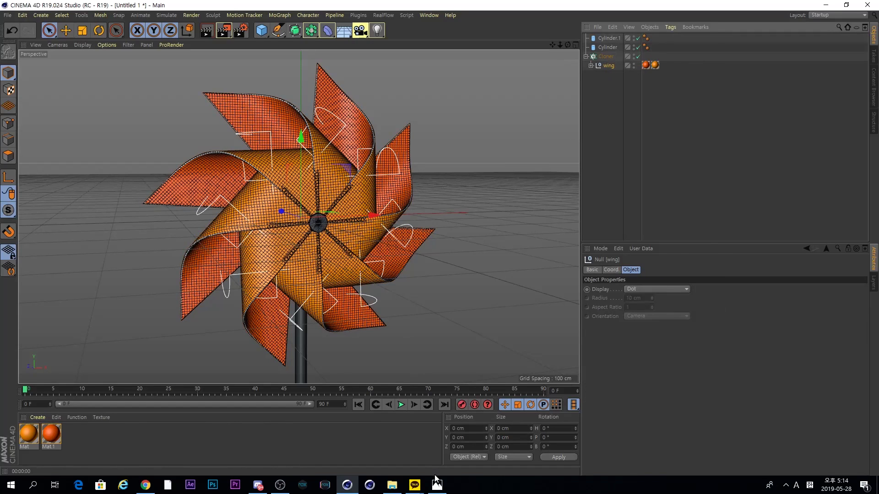
key(alt+Tab)
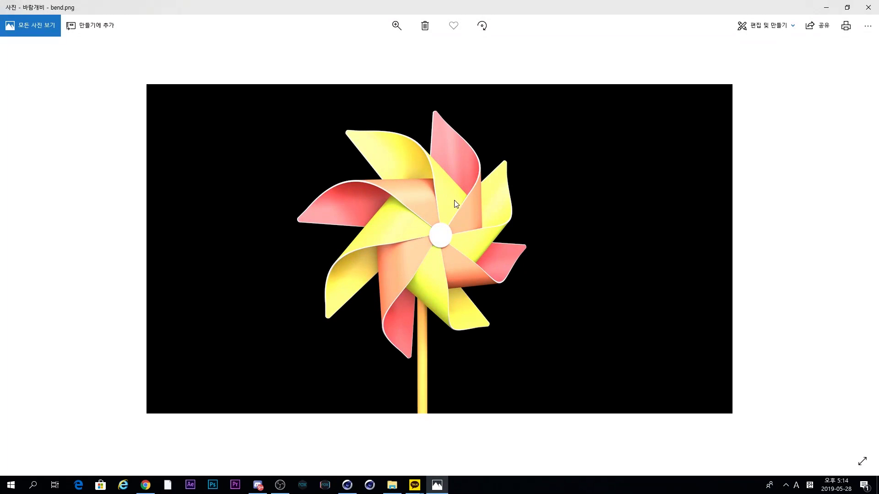
click(826, 7)
Create a new material and set its colour to green with hue 120°, saturation 100% and value 100%.
double_click(92, 443)
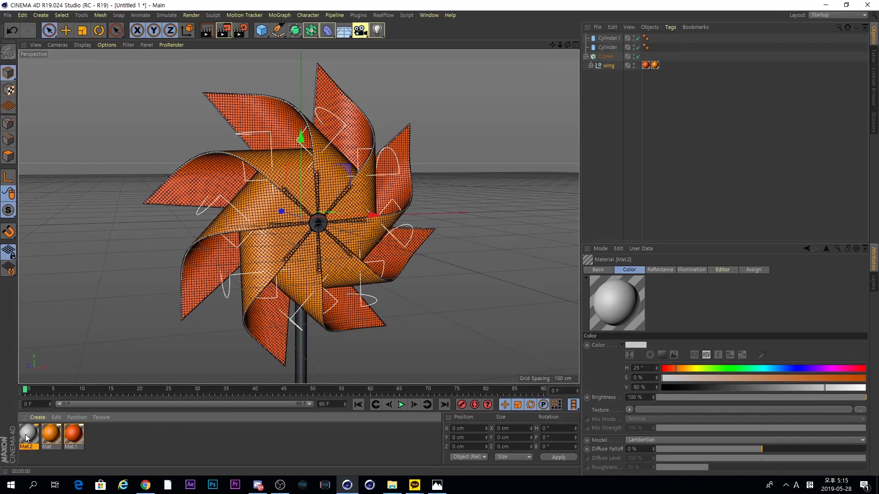
double_click(26, 434)
click(329, 117)
drag(394, 126, 434, 127)
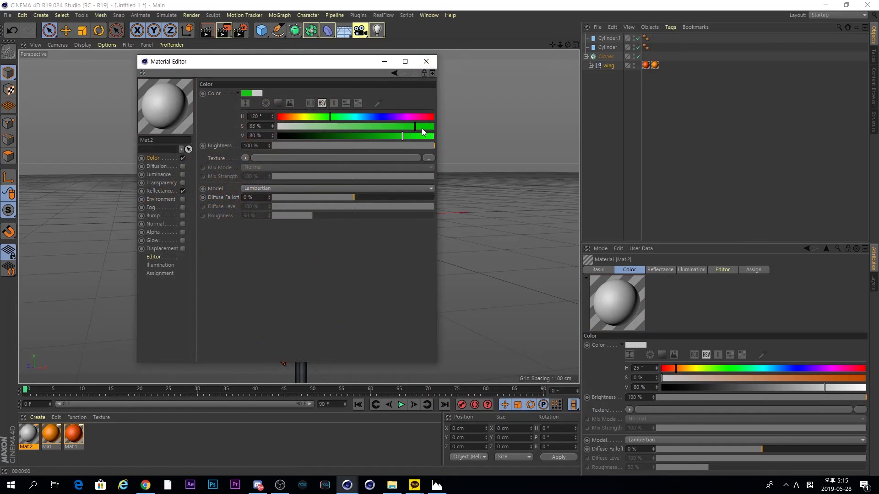
click(433, 136)
click(426, 61)
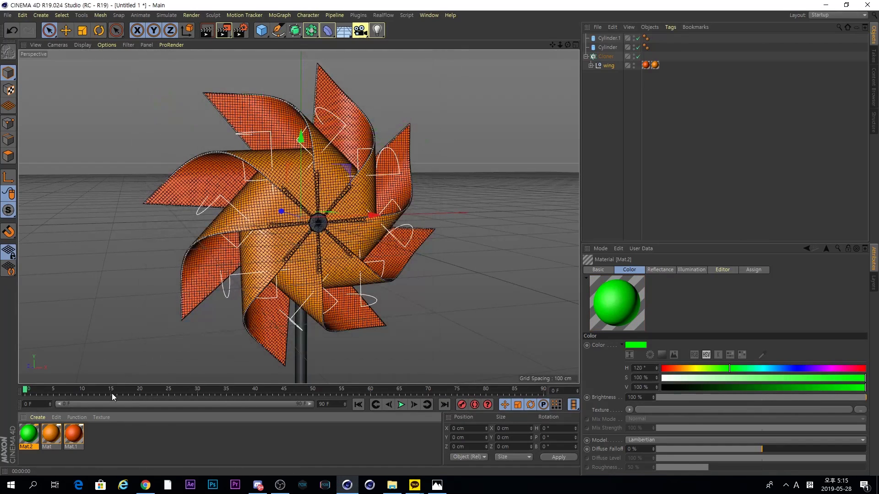
Duplicate the green material and set the copy's hue to 175° for a turquoise.
ctrl+drag(28, 434, 51, 437)
double_click(52, 437)
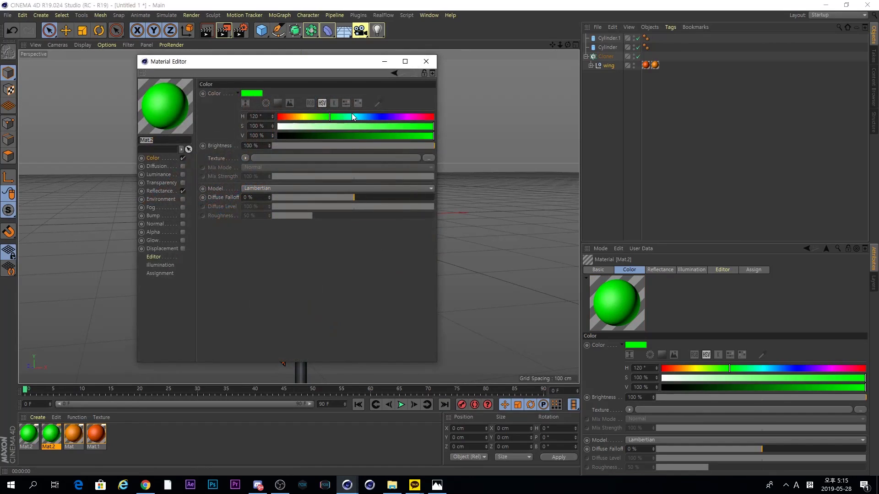
click(353, 117)
click(426, 61)
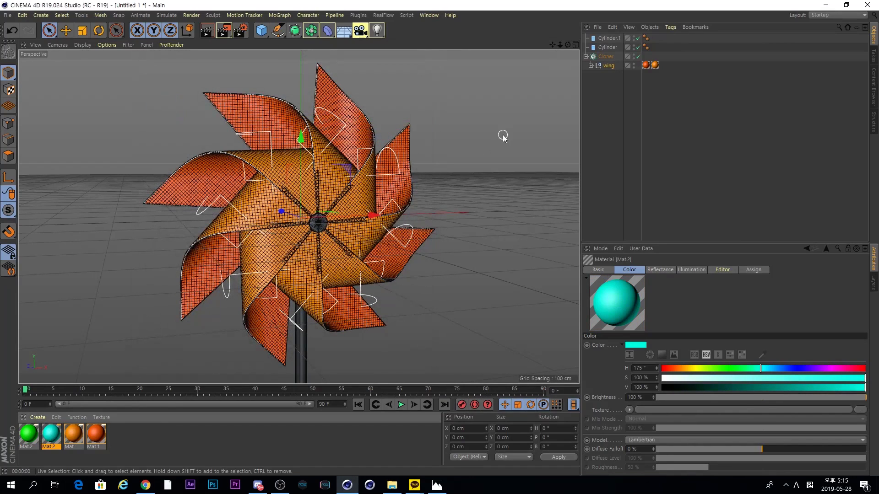
Duplicate the wing inside the Cloner and replace the copy's red-orange material with turquoise and its lighter orange with green.
click(608, 66)
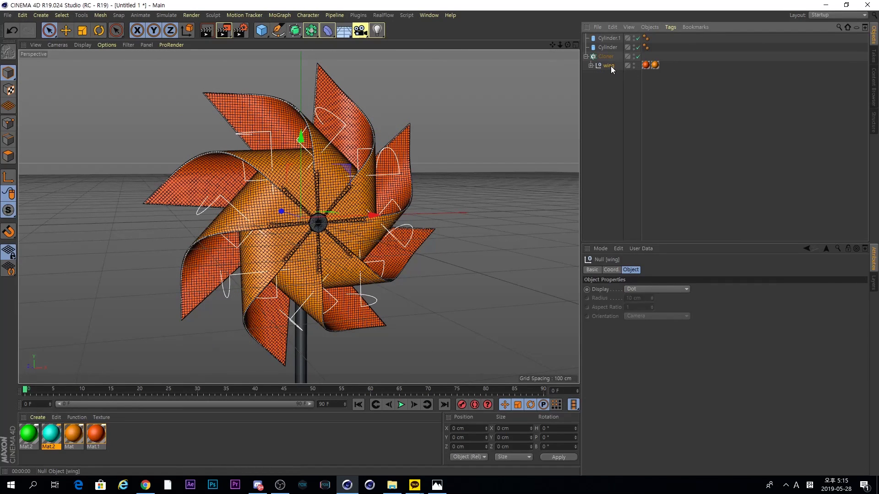
ctrl+drag(606, 67, 608, 77)
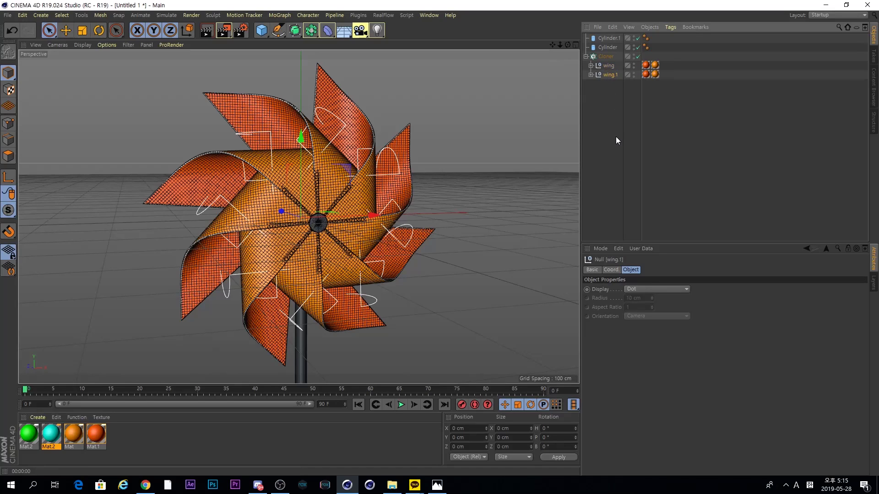
drag(51, 434, 646, 75)
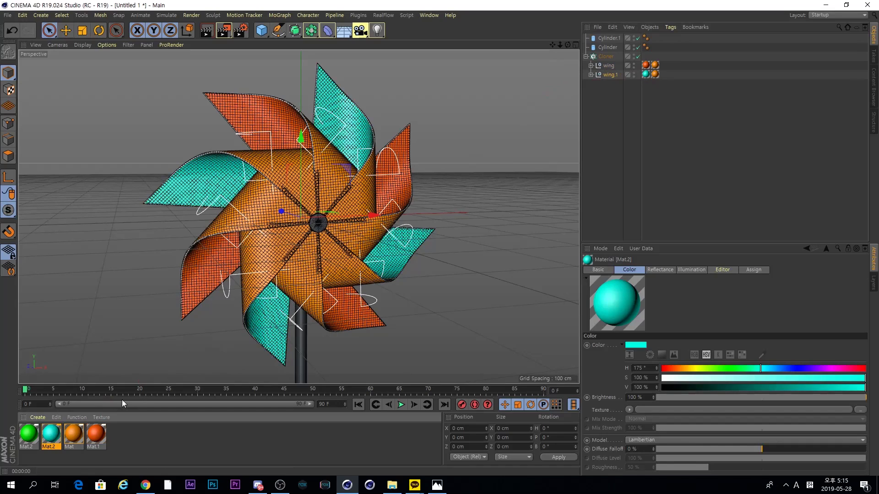
drag(36, 437, 655, 75)
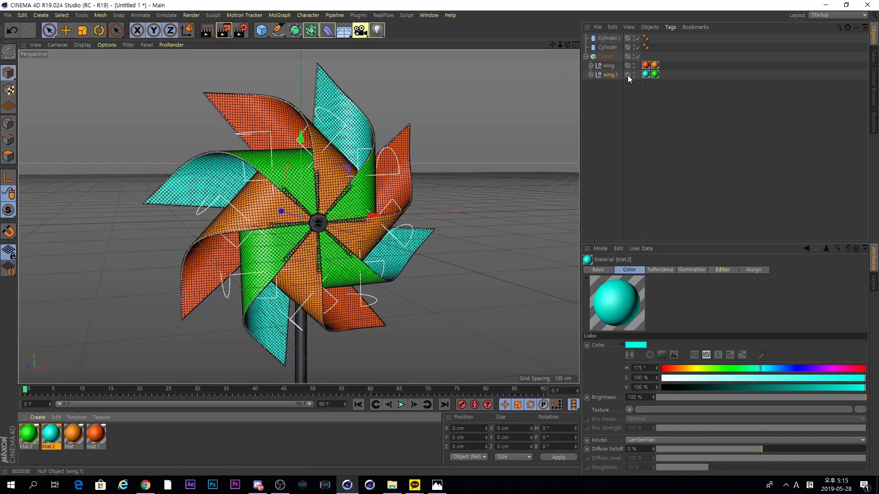
key(ctrl+r)
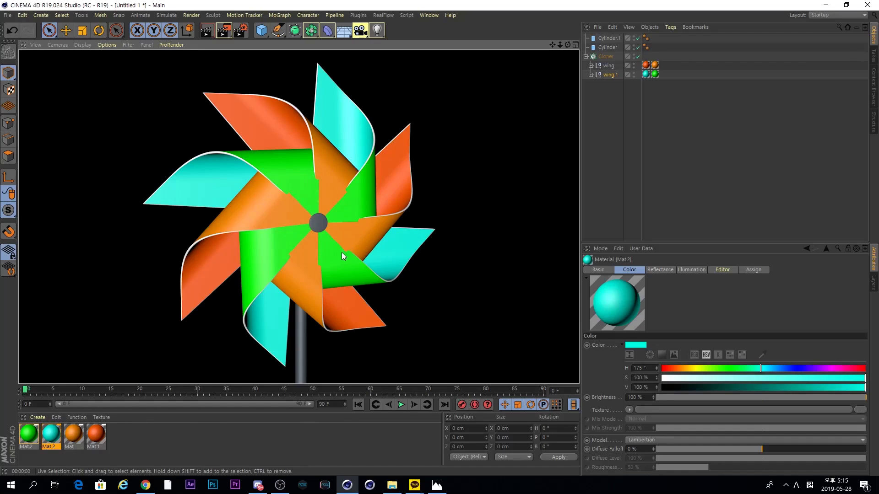
Adjust the heading rotation of both wings' Bend deformers, setting the wing.1 Bend to -88°, and render a preview.
click(590, 75)
click(591, 65)
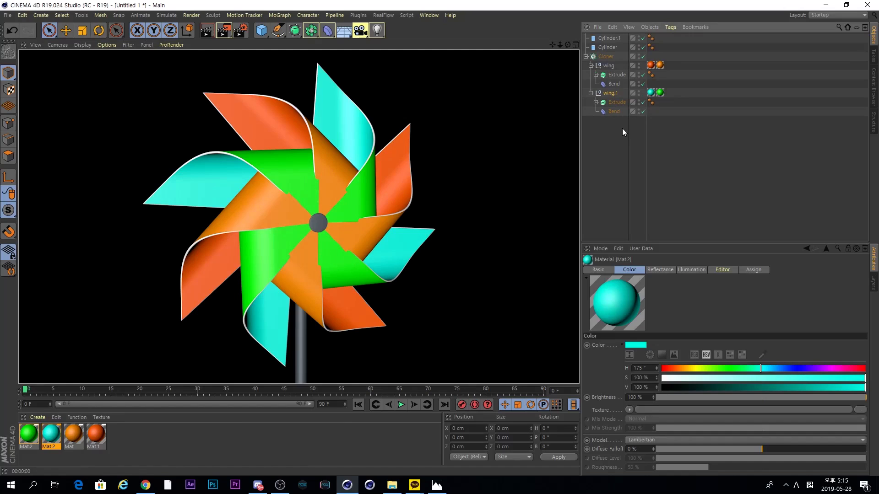
click(614, 112)
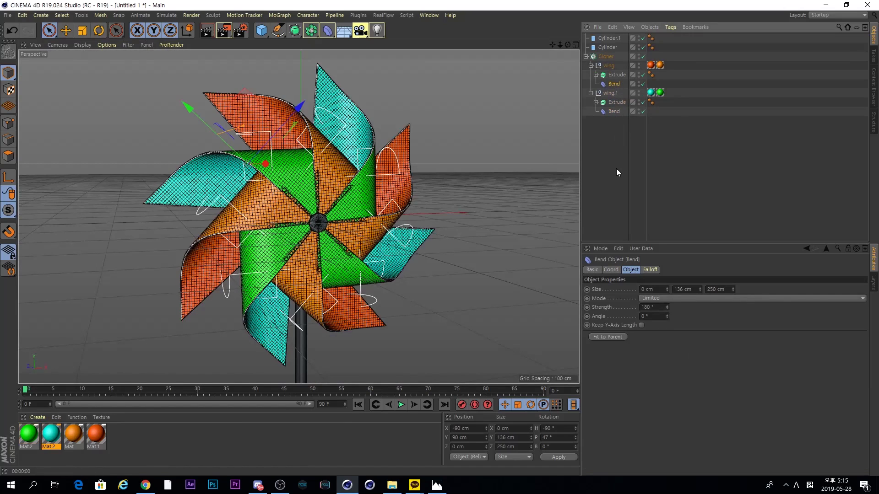
click(612, 270)
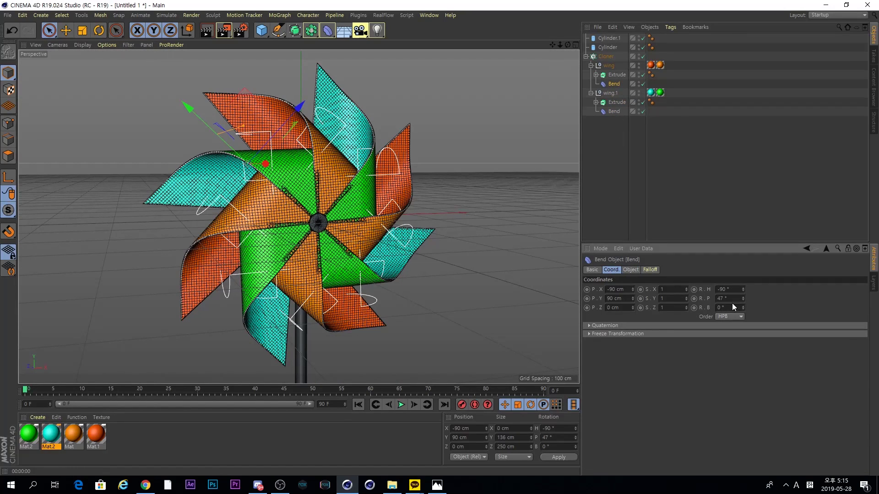
drag(744, 292, 743, 287)
click(614, 111)
click(743, 287)
click(742, 288)
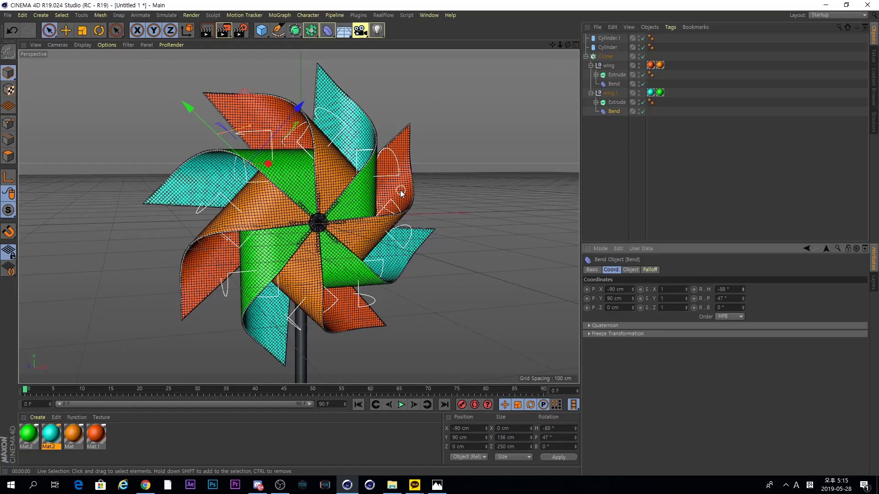
key(ctrl+r)
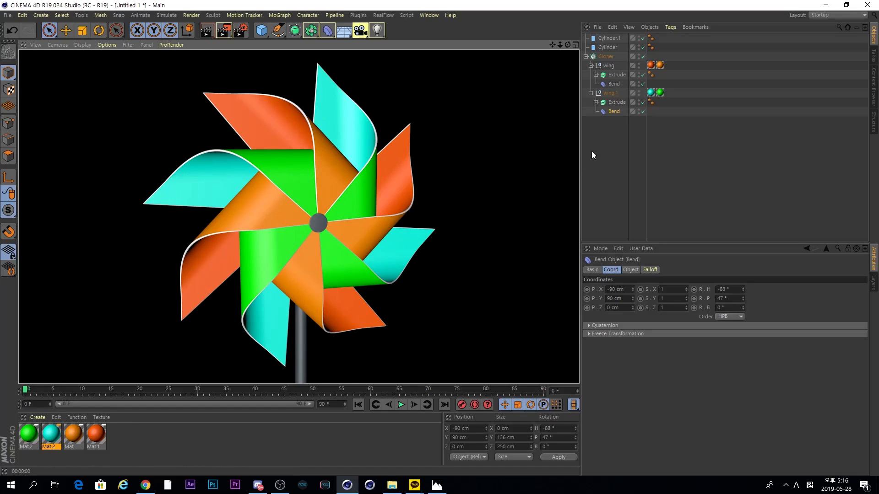
click(608, 141)
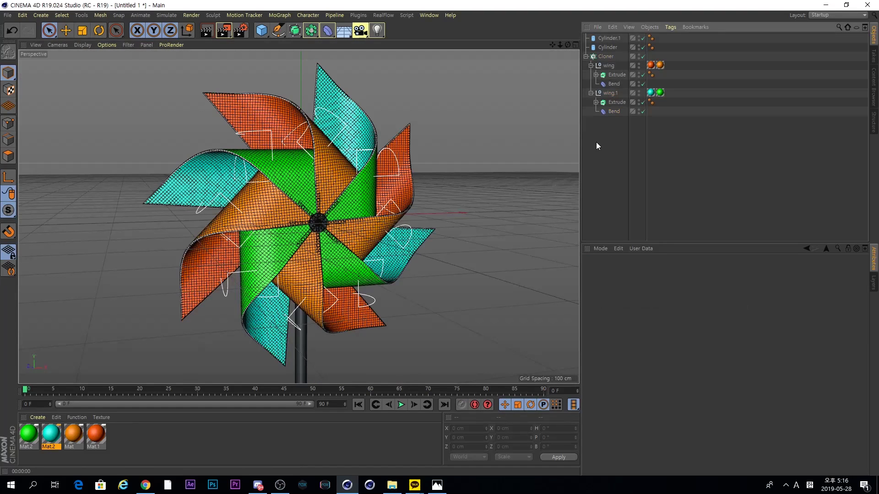